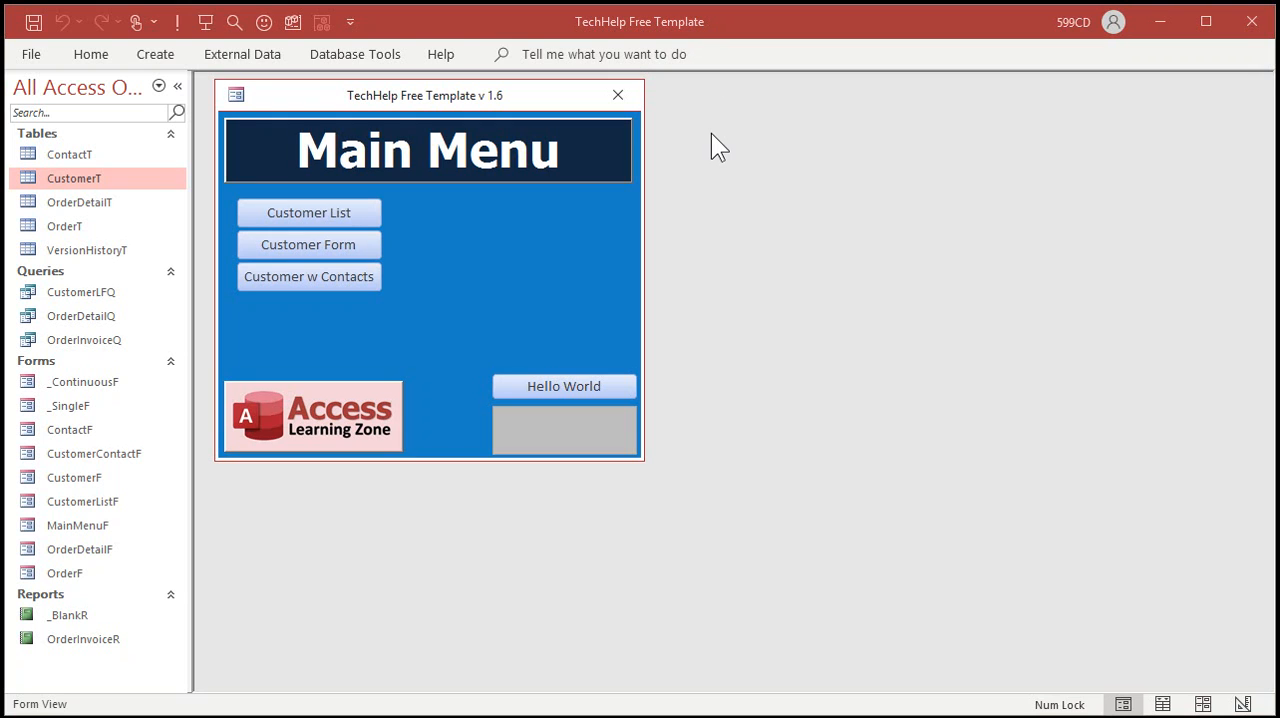
Step: Create a new table in Design View and add a ProductID field with the AutoNumber data type
{"action": "left_click", "coordinate": [165, 56]}
{"action": "double_click", "coordinate": [158, 54]}
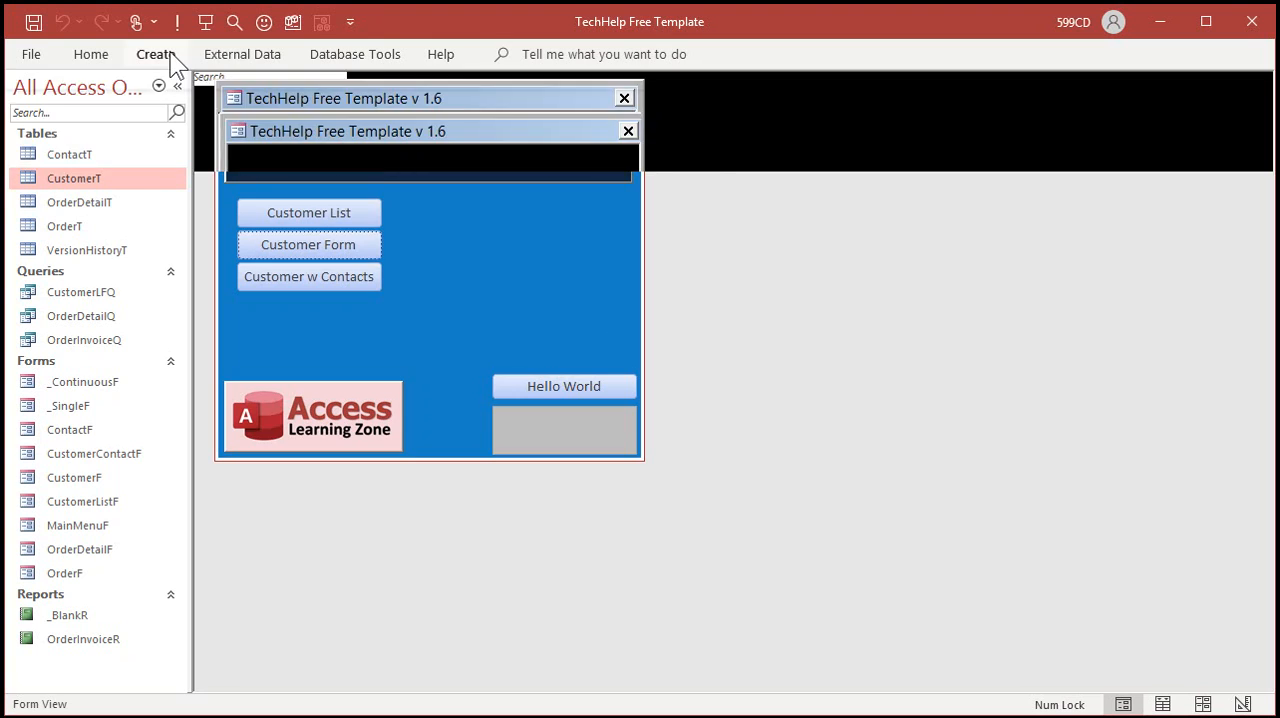
{"action": "left_click", "coordinate": [157, 105]}
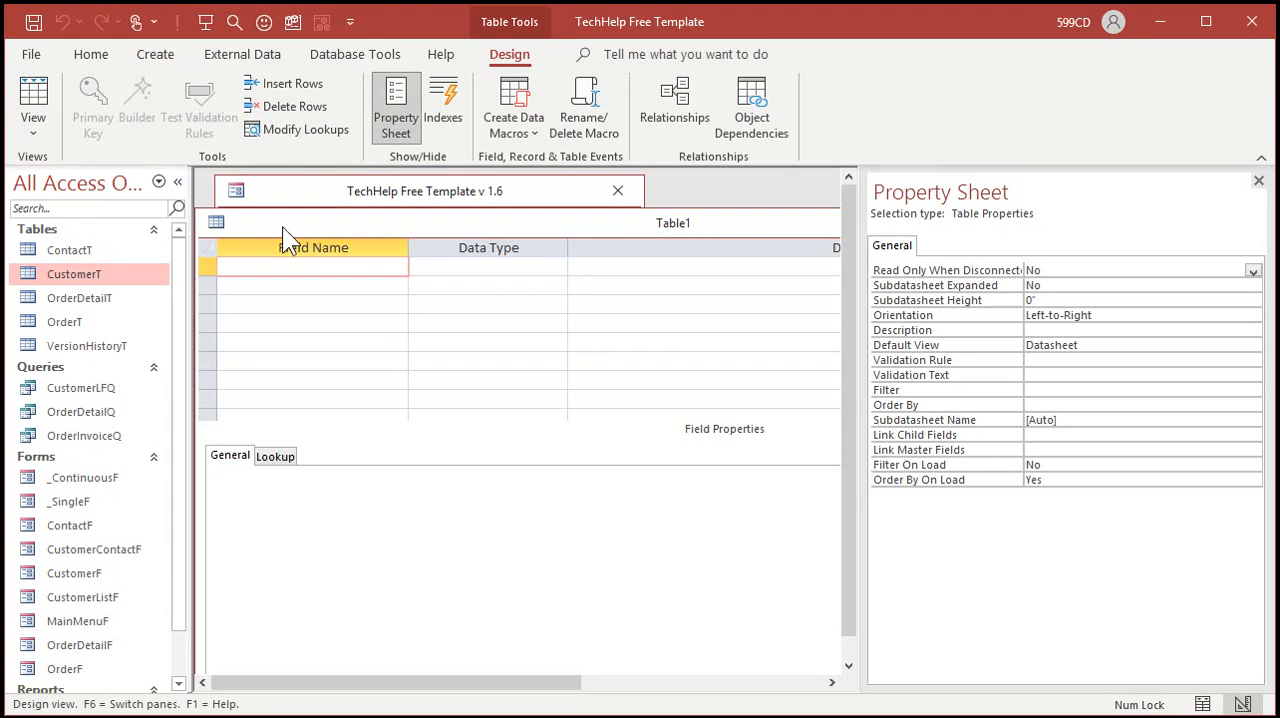
{"action": "type", "text": "ProductID"}
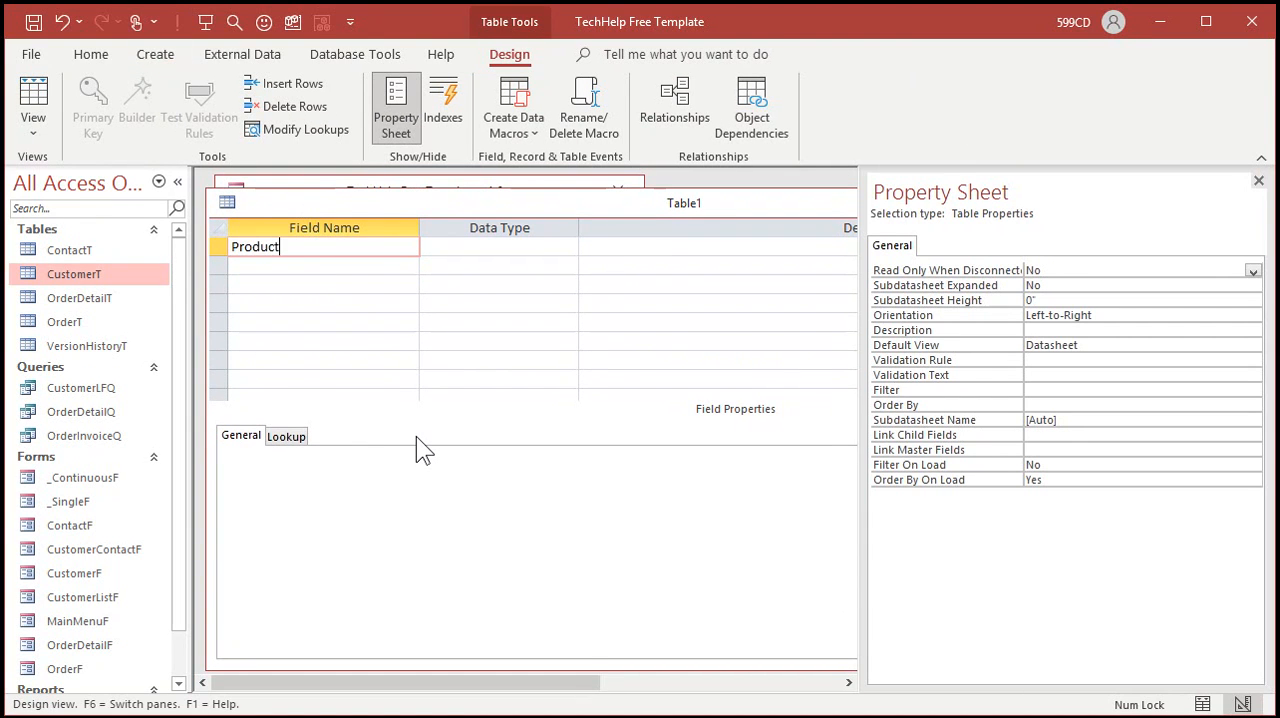
{"action": "key", "text": "Tab"}
{"action": "type", "text": "a"}
{"action": "key", "text": "Tab"}
{"action": "key", "text": "Tab"}
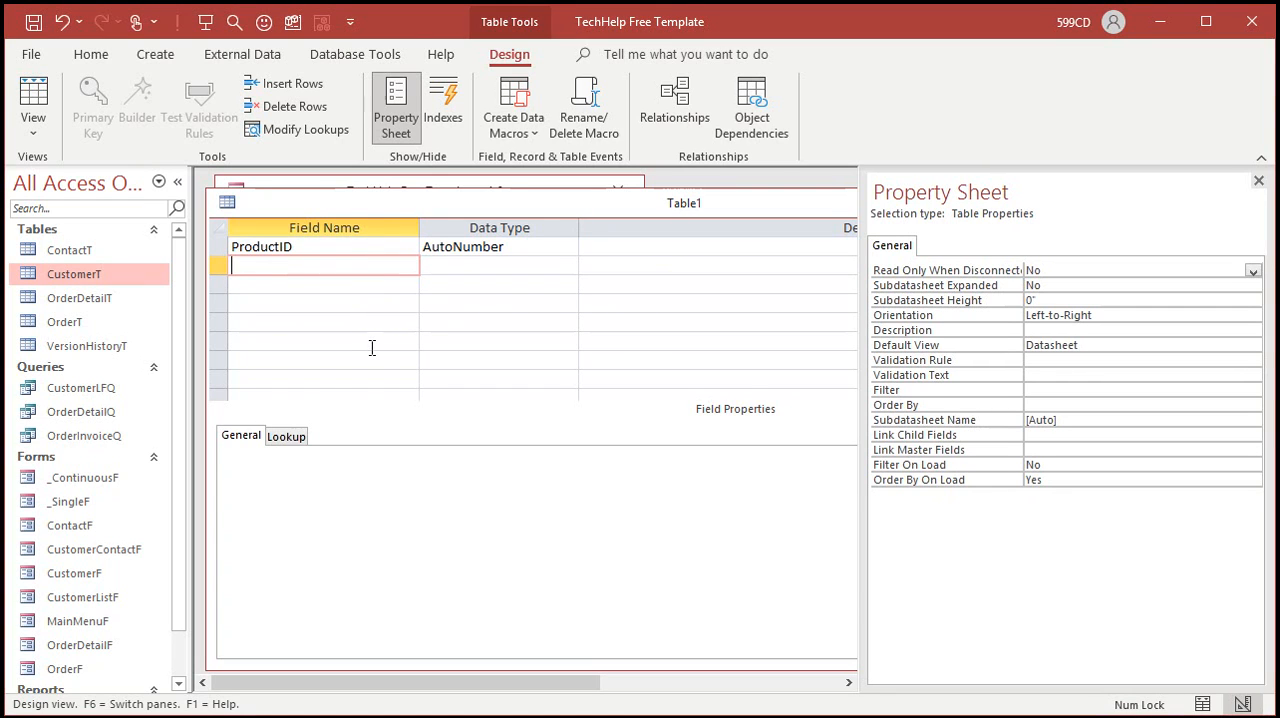
Step: Add ProductCode and ProductName fields to the table, both with the Short Text data type
{"action": "type", "text": "ProductCode"}
{"action": "key", "text": "Tab"}
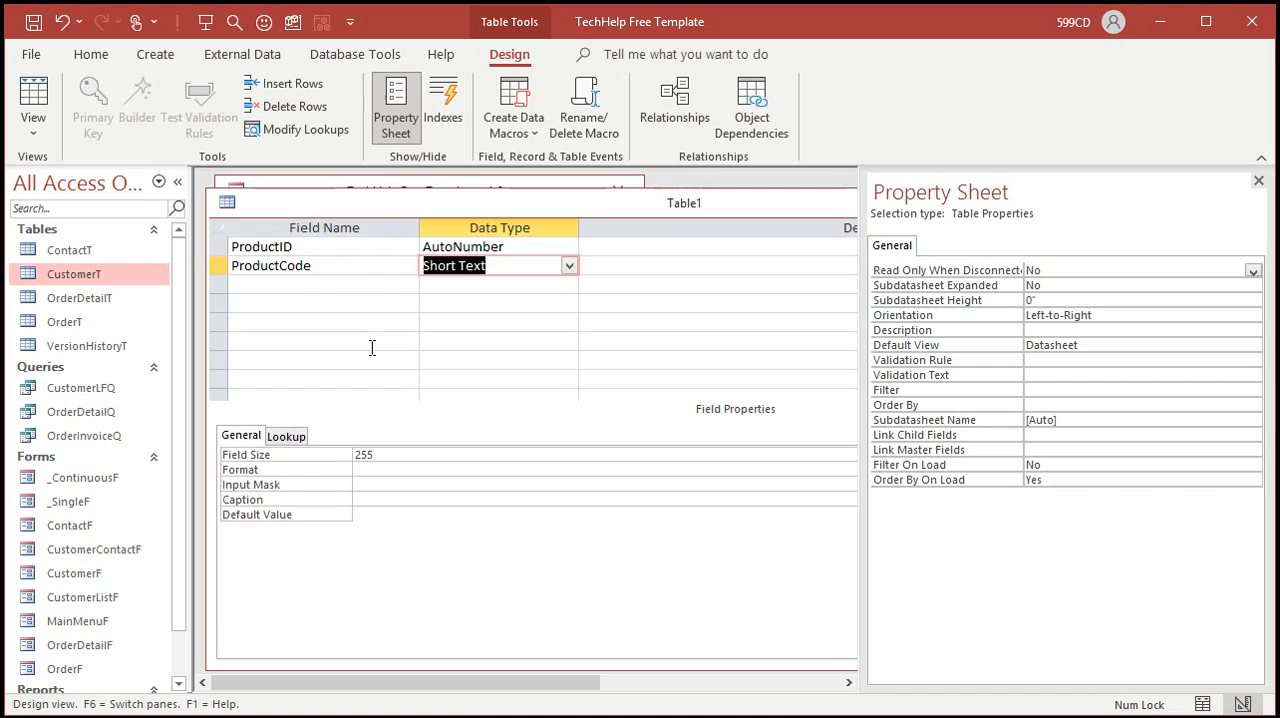
{"action": "key", "text": "Tab"}
{"action": "key", "text": "Tab"}
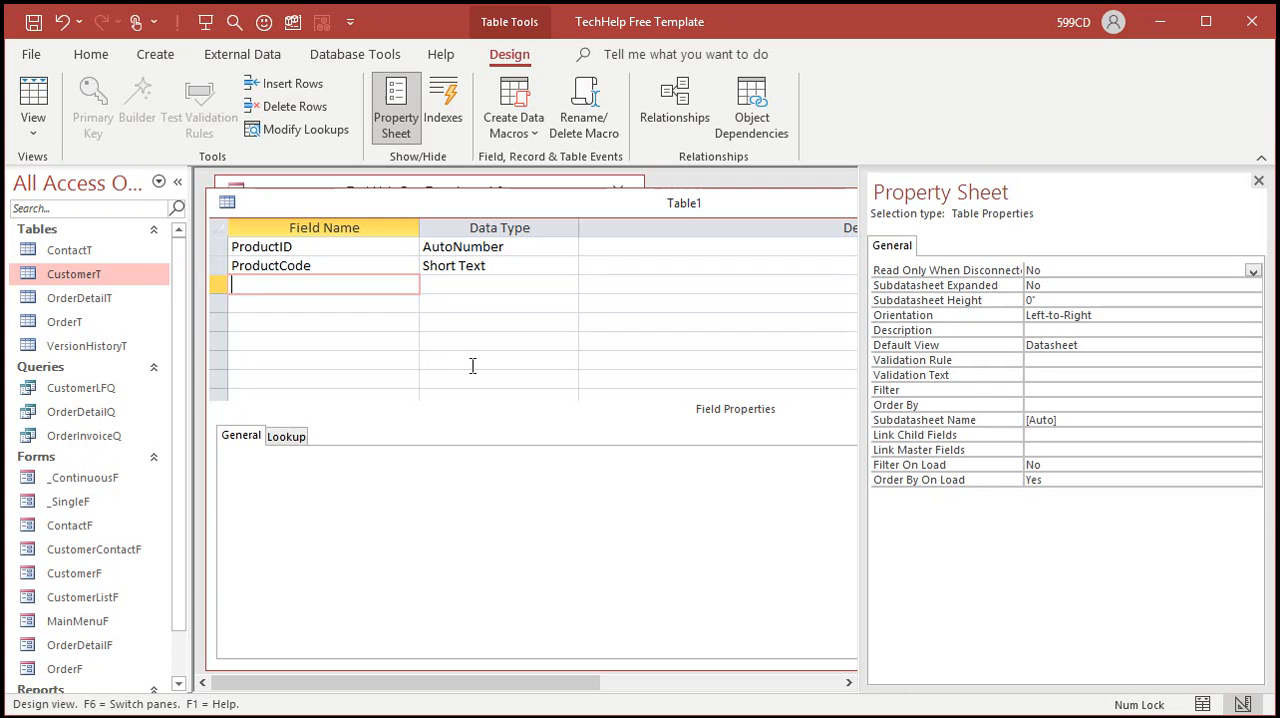
{"action": "type", "text": "ProductName"}
{"action": "key", "text": "Tab"}
Step: Add a Description field with the Long Text data type below ProductName
{"action": "key", "text": "Tab"}
{"action": "key", "text": "Tab"}
{"action": "type", "text": "Description"}
{"action": "key", "text": "Tab"}
{"action": "type", "text": "Long Text"}
{"action": "key", "text": "Tab"}
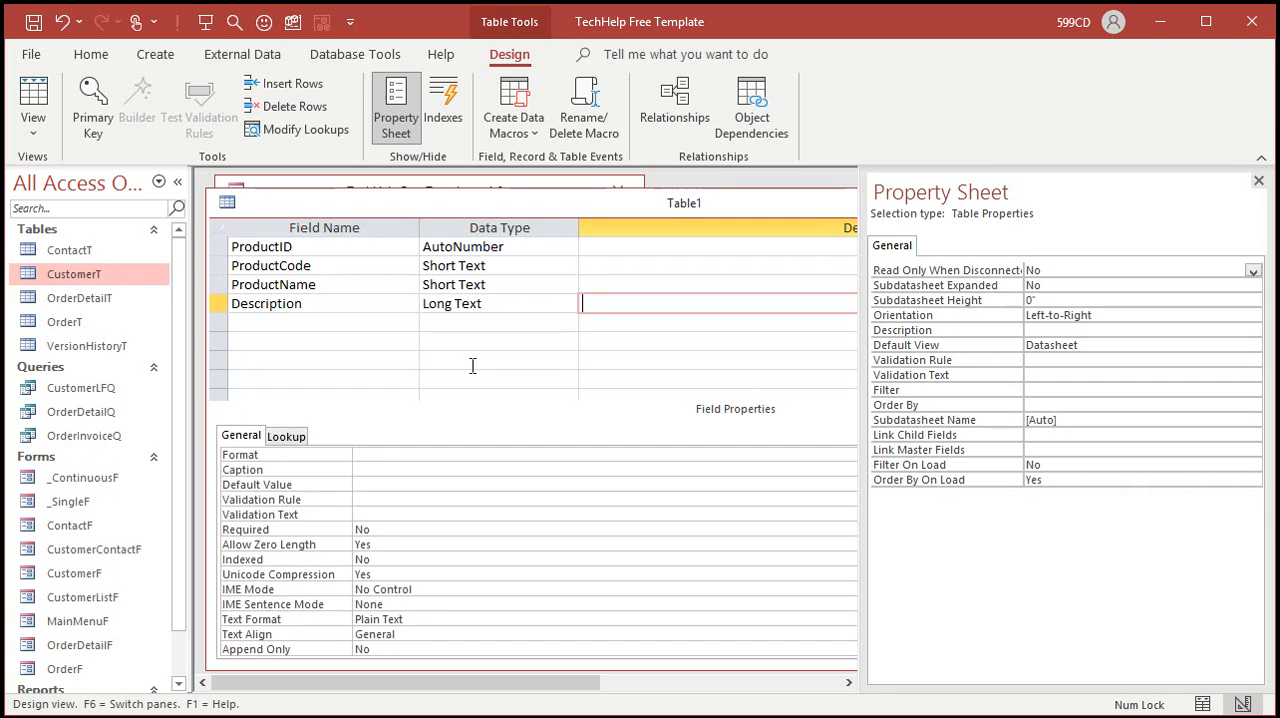
{"action": "key", "text": "Tab"}
Step: Add a UnitPrice field as Currency and a QtyOnHand field as Number to the table
{"action": "type", "text": "UnitPrice"}
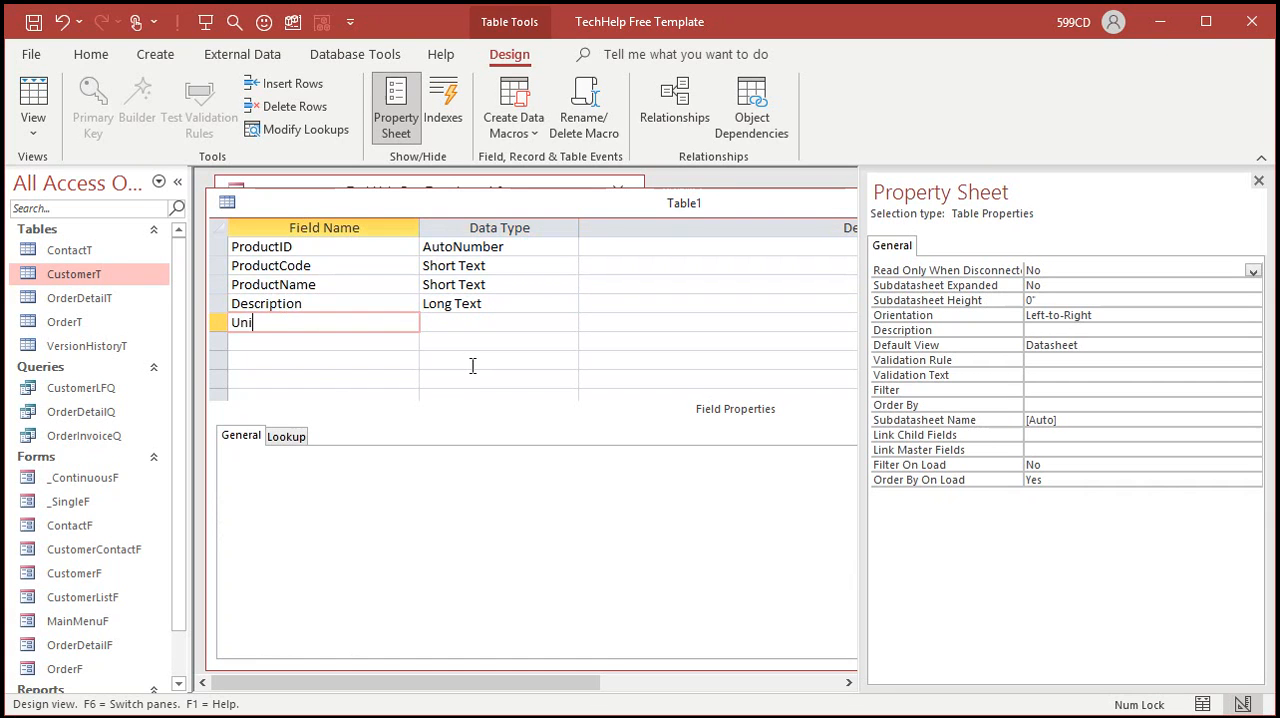
{"action": "key", "text": "Tab"}
{"action": "type", "text": "Currency"}
{"action": "key", "text": "Tab"}
{"action": "key", "text": "Tab"}
{"action": "type", "text": "QtyOnHand"}
{"action": "key", "text": "Tab"}
{"action": "type", "text": "n"}
{"action": "key", "text": "Tab"}
{"action": "key", "text": "Tab"}
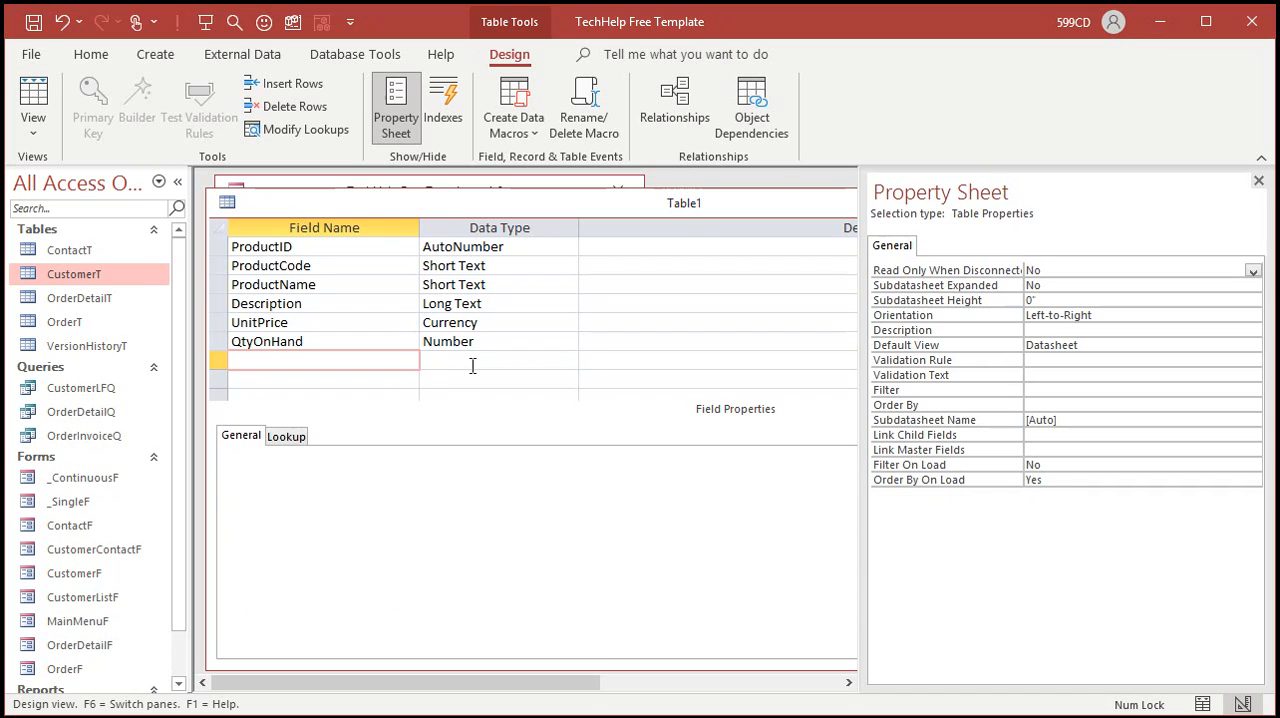
Step: Save the table as ProductT with a primary key created for it, and close the table design
{"action": "key", "text": "ctrl+s"}
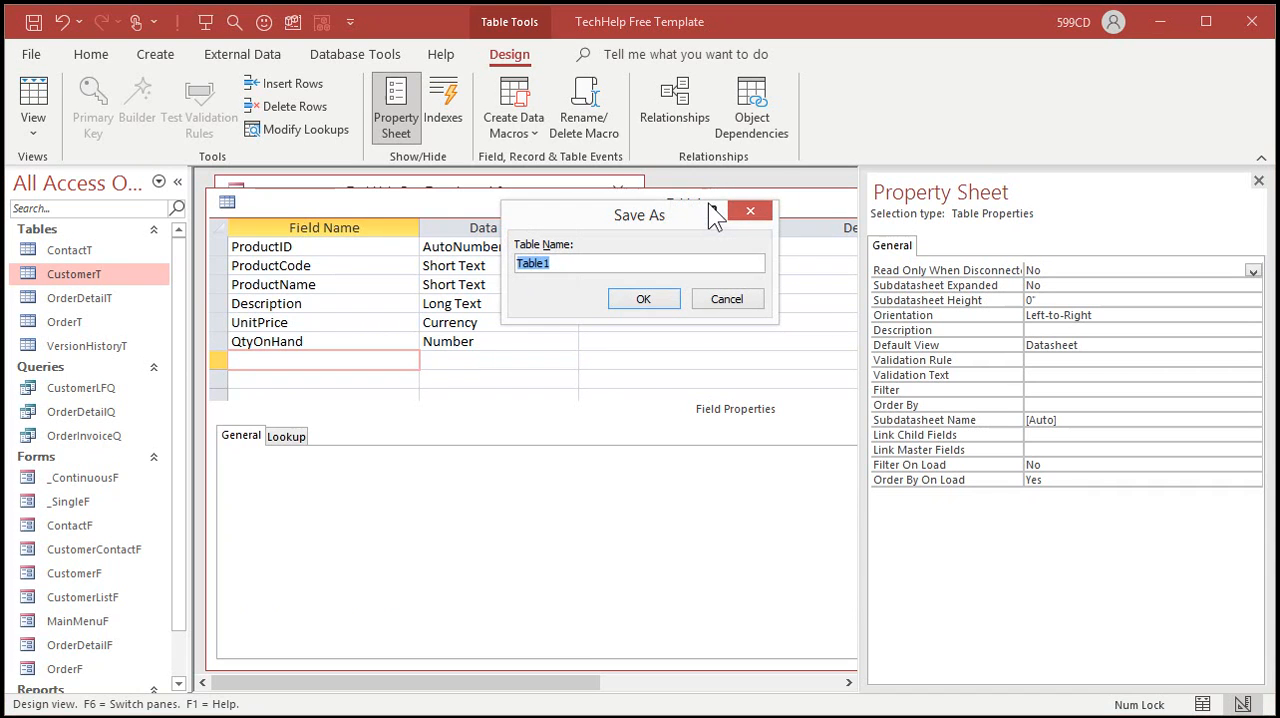
{"action": "type", "text": "ProductT"}
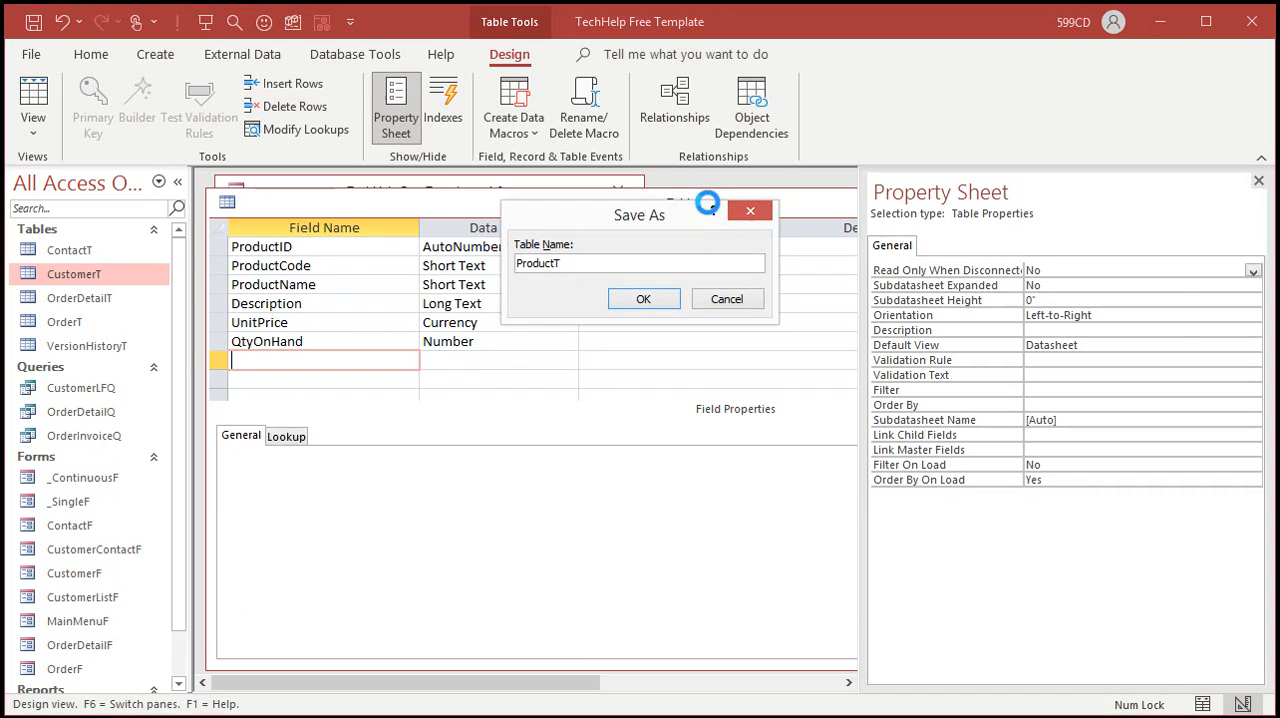
{"action": "key", "text": "Return"}
{"action": "left_click", "coordinate": [615, 403]}
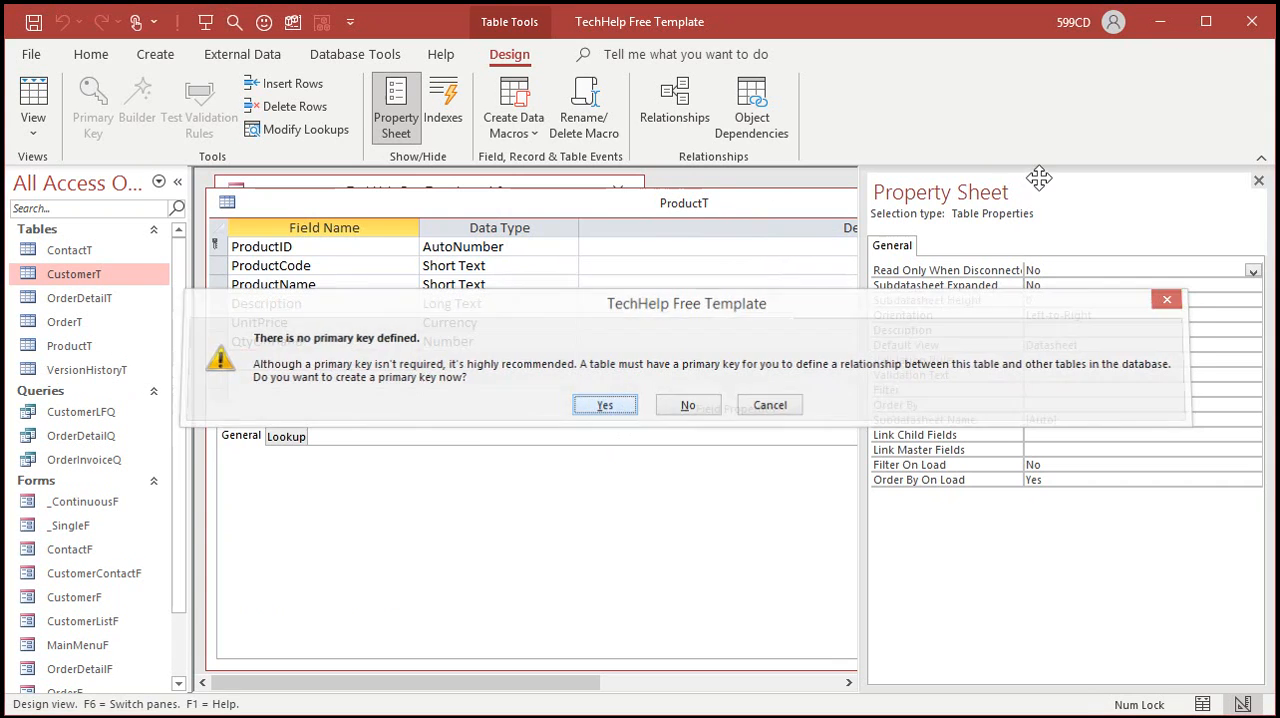
{"action": "left_click", "coordinate": [1258, 180]}
{"action": "left_click", "coordinate": [1238, 202]}
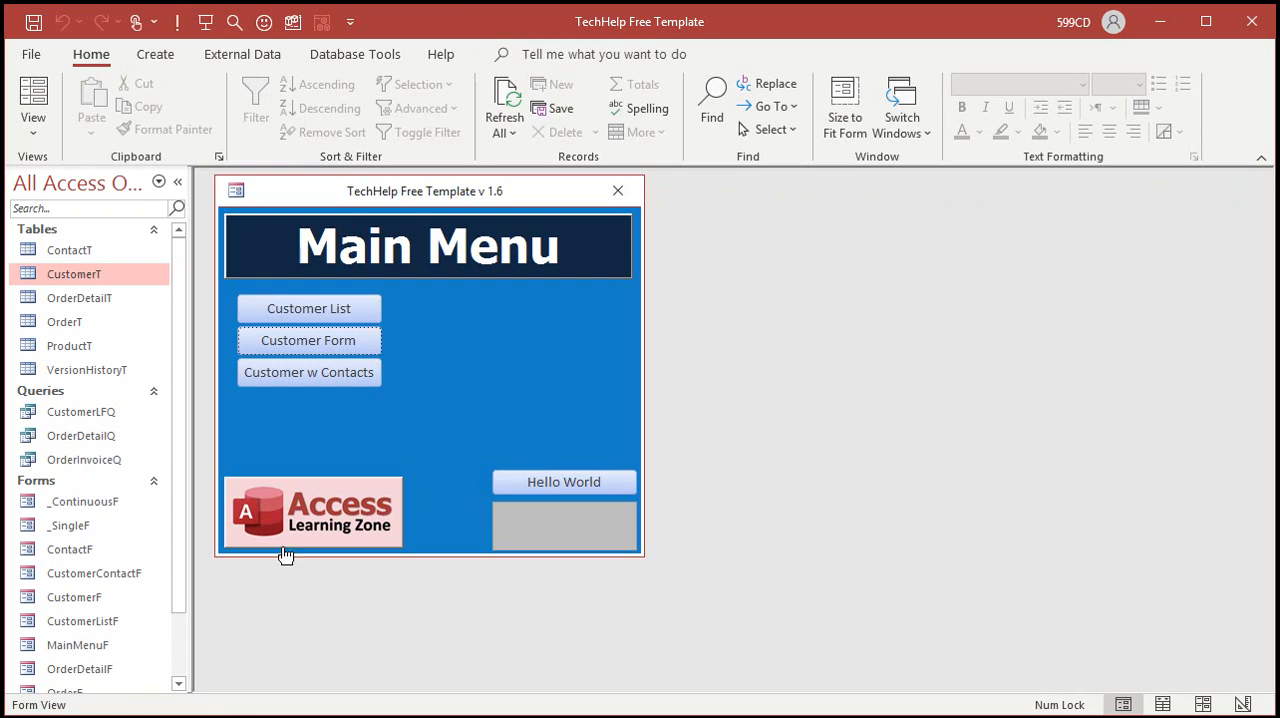
Step: Duplicate the _SingleF form template as a new form named ProductF
{"action": "left_click", "coordinate": [68, 528]}
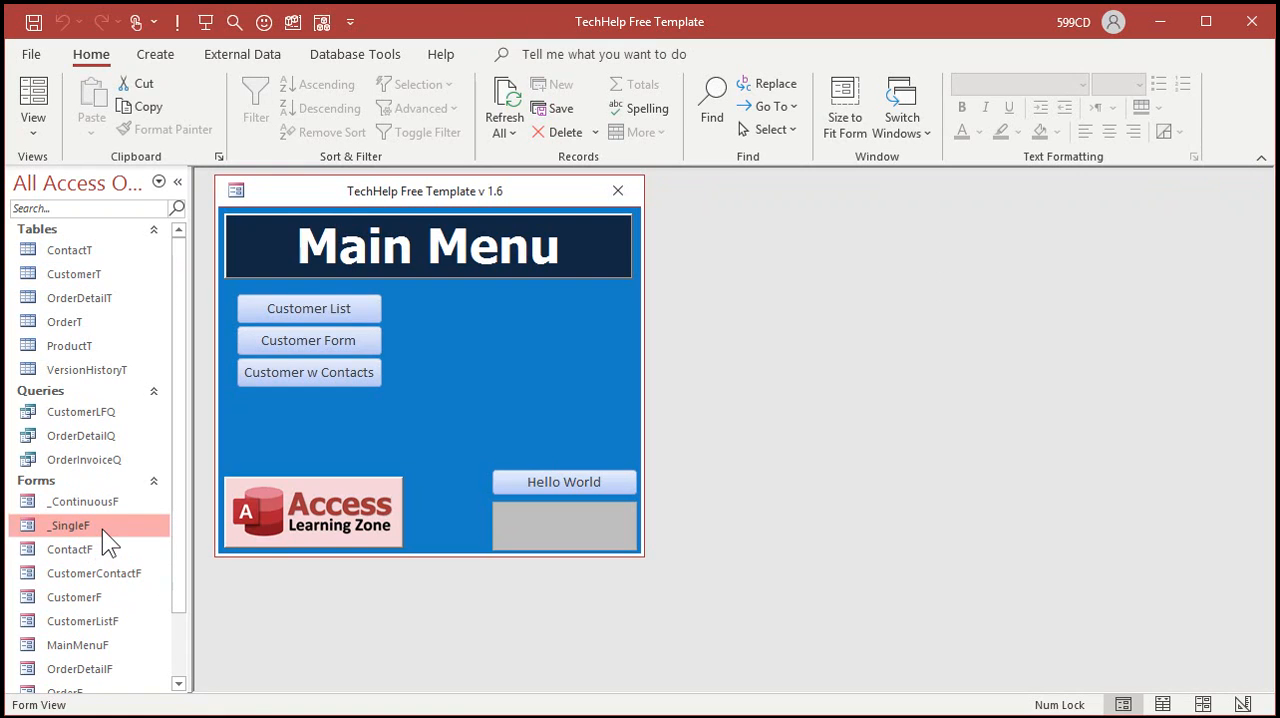
{"action": "left_click", "coordinate": [70, 500]}
{"action": "left_click", "coordinate": [72, 527]}
{"action": "key", "text": "ctrl+c"}
{"action": "key", "text": "ctrl+v"}
{"action": "type", "text": "ProductF"}
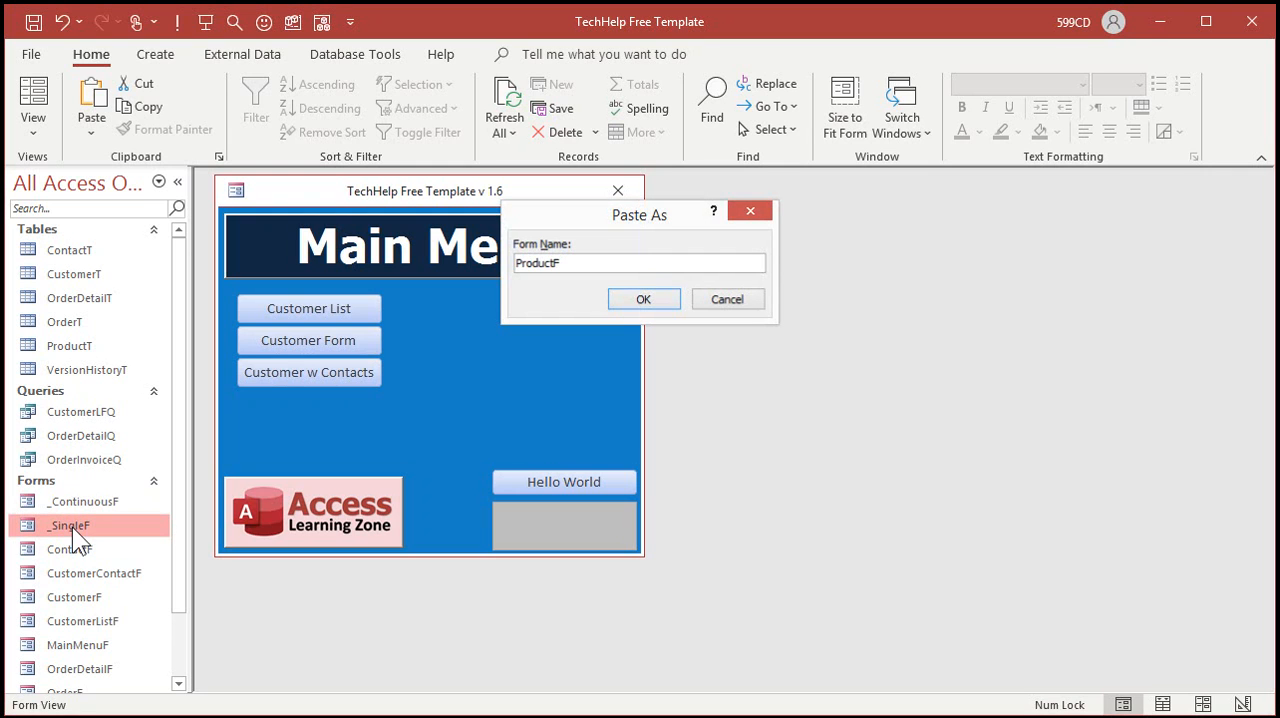
{"action": "left_click", "coordinate": [623, 308]}
Step: Open the ProductF form in Design View and enlarge its window
{"action": "scroll", "coordinate": [170, 497], "scroll_direction": "down", "scroll_amount": 2}
{"action": "double_click", "coordinate": [82, 613]}
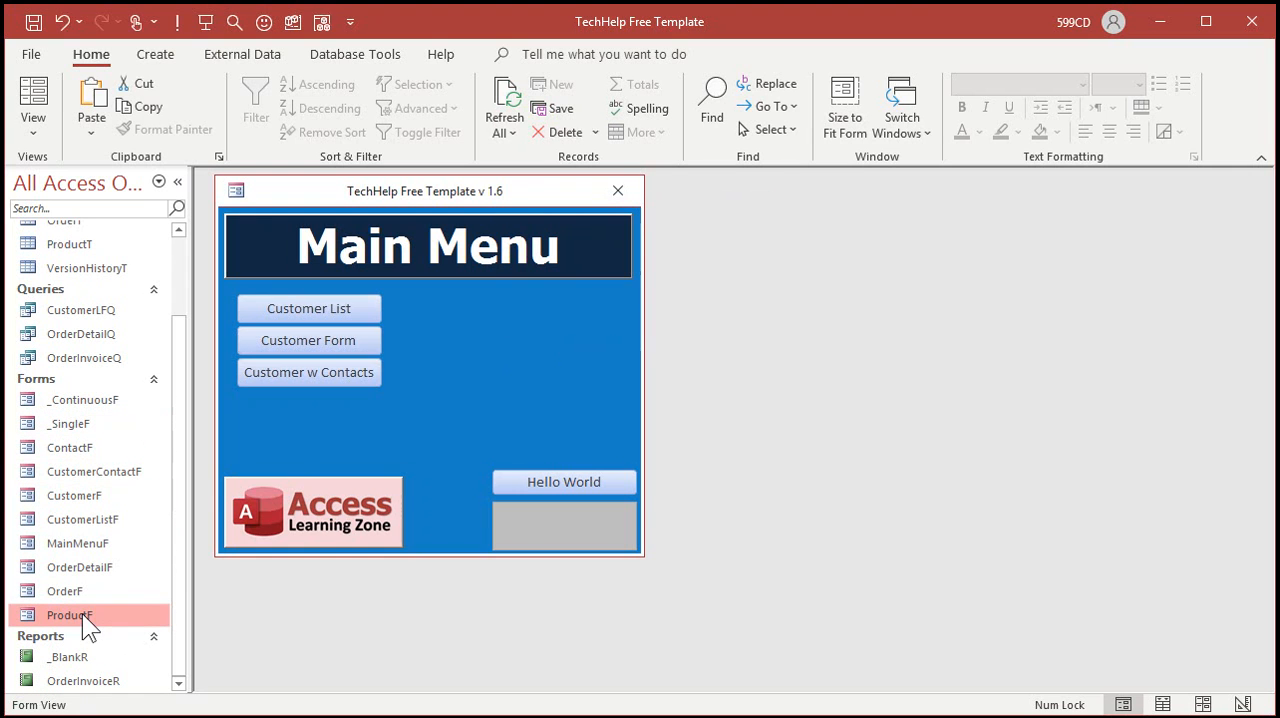
{"action": "right_click", "coordinate": [561, 278]}
{"action": "left_click", "coordinate": [600, 348]}
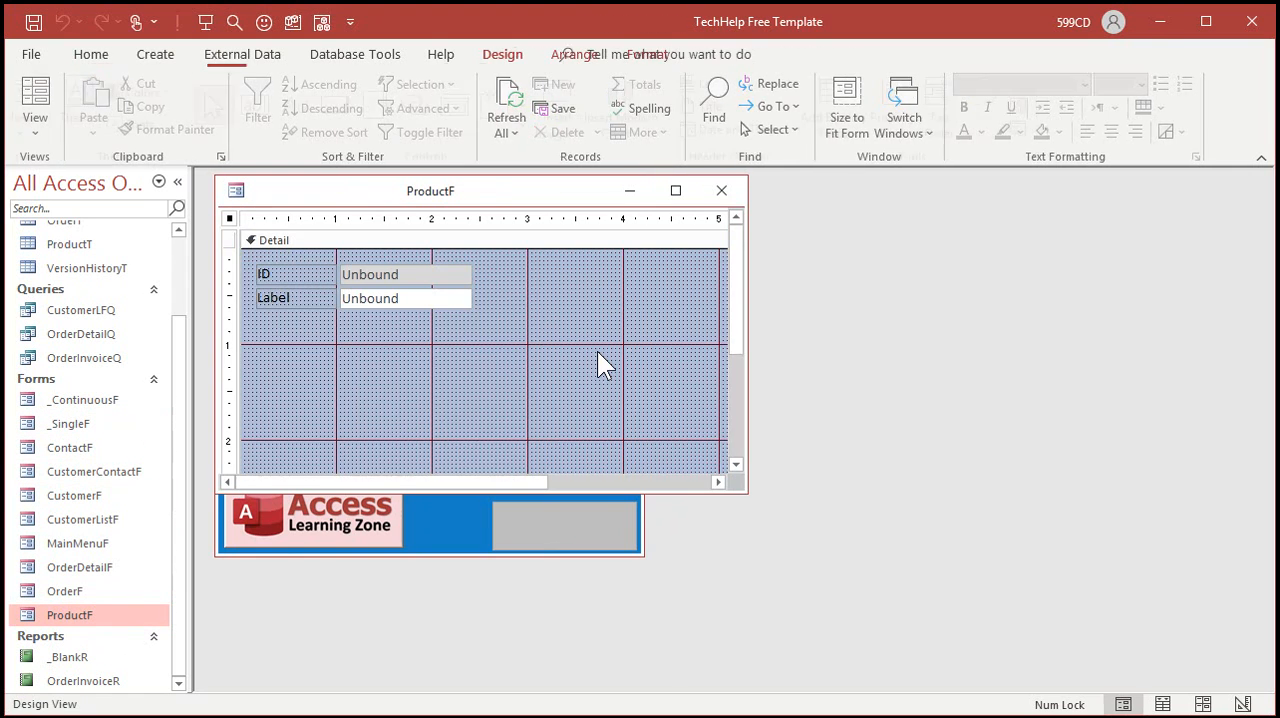
{"action": "left_click_drag", "start_coordinate": [745, 487], "coordinate": [982, 612]}
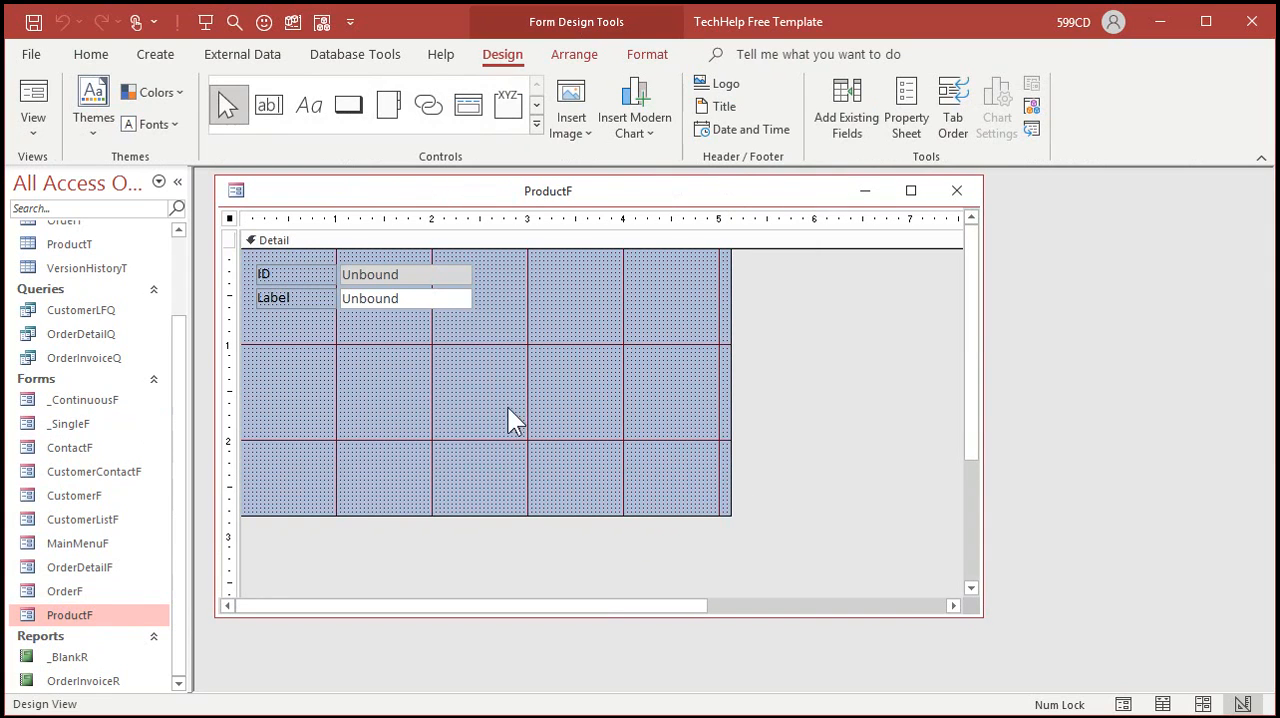
Step: Set the ProductF form's Record Source to ProductT and close the form properties
{"action": "double_click", "coordinate": [229, 218]}
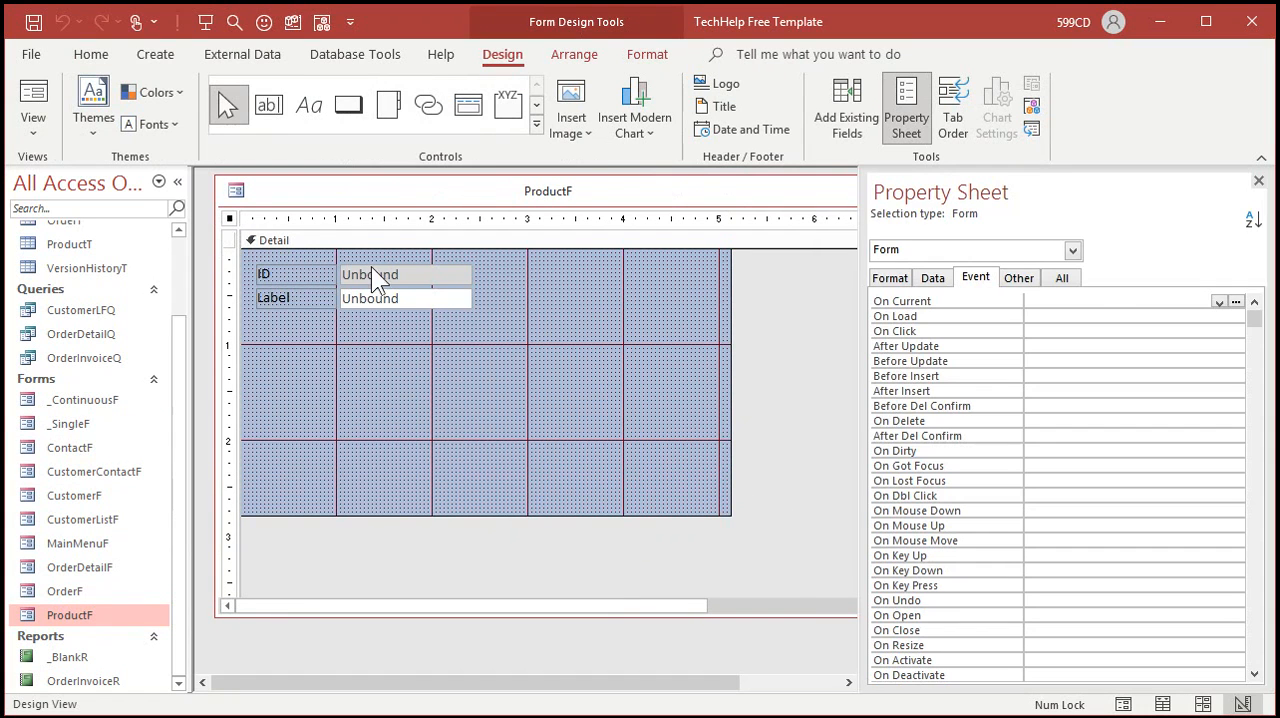
{"action": "left_click", "coordinate": [1062, 279]}
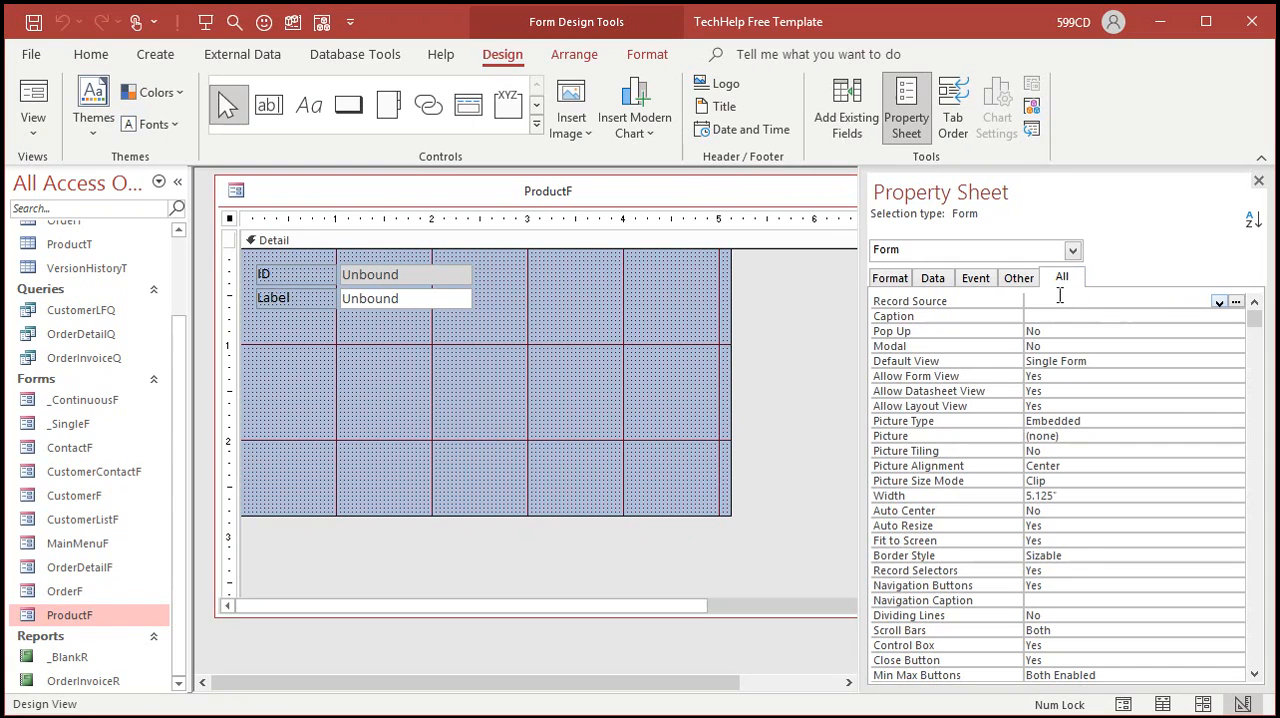
{"action": "left_click", "coordinate": [1218, 302]}
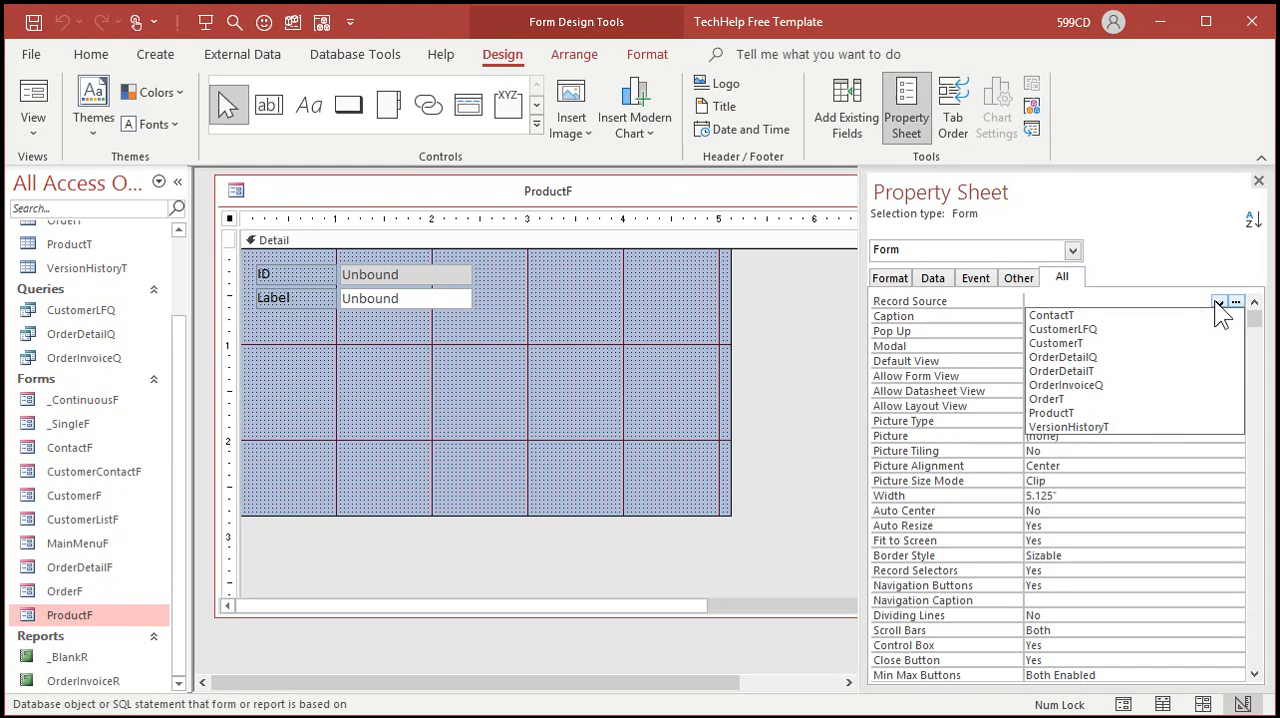
{"action": "left_click", "coordinate": [1154, 412]}
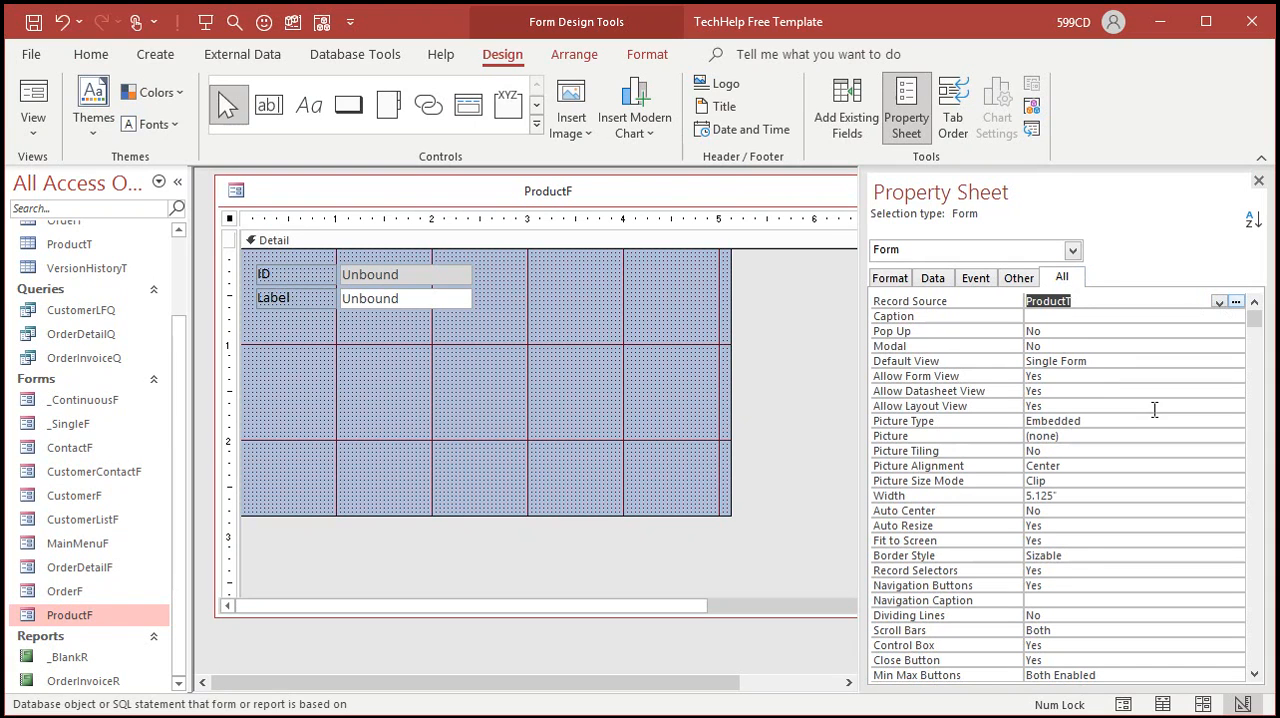
{"action": "left_click", "coordinate": [1259, 182]}
{"action": "left_click", "coordinate": [637, 383]}
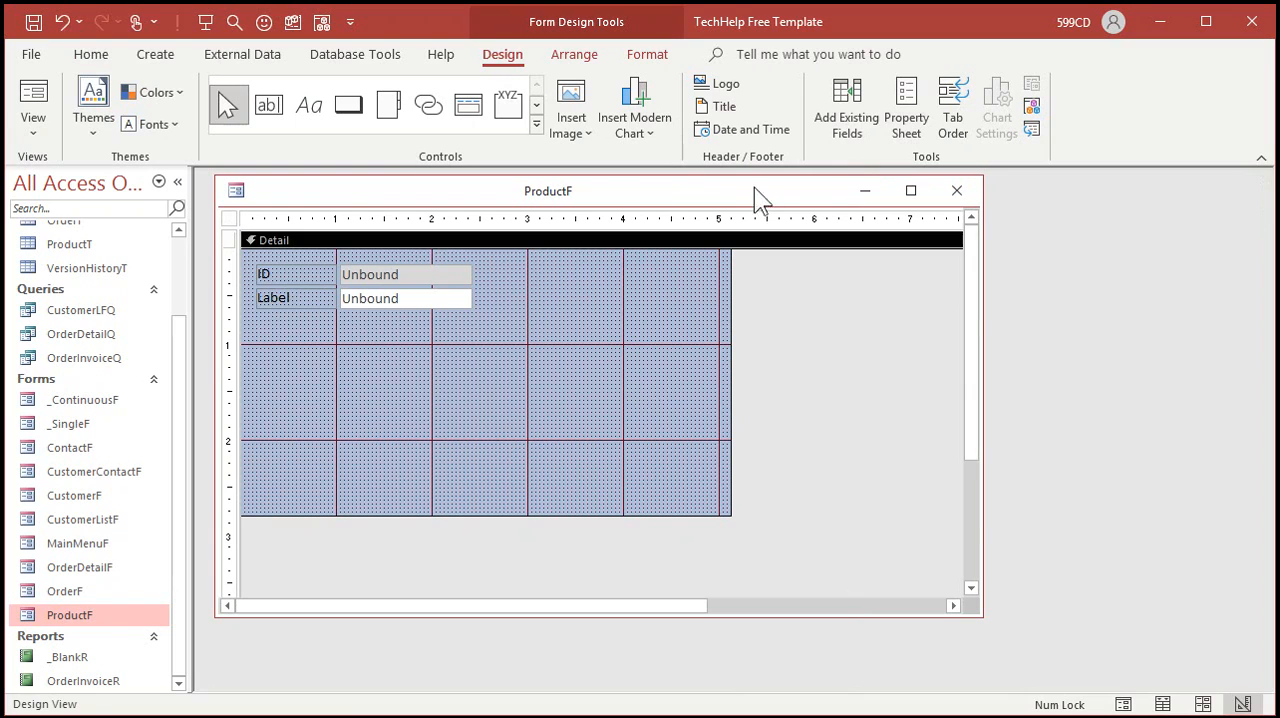
Step: Add all six ProductT fields, ProductID through QtyOnHand, to the Detail section below the unbound placeholder boxes
{"action": "left_click", "coordinate": [847, 103]}
{"action": "left_click", "coordinate": [960, 260]}
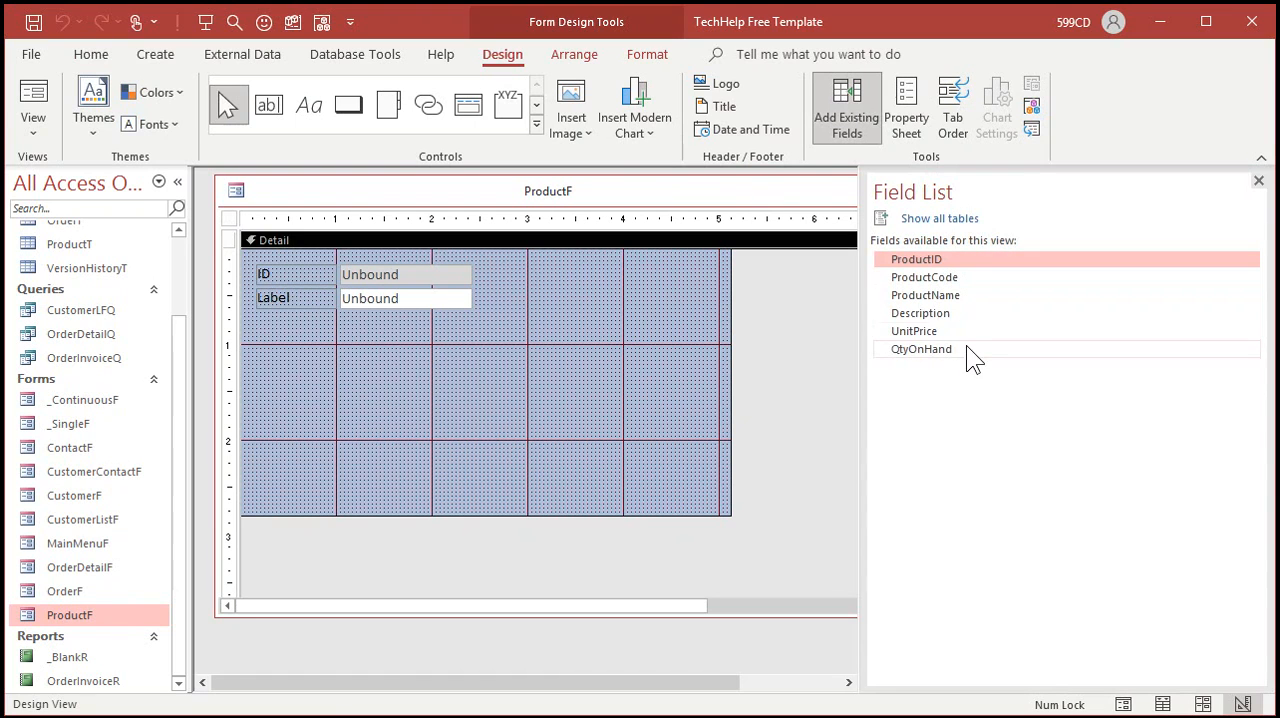
{"action": "left_click", "coordinate": [967, 350], "text": "shift"}
{"action": "left_click_drag", "start_coordinate": [970, 318], "coordinate": [572, 376]}
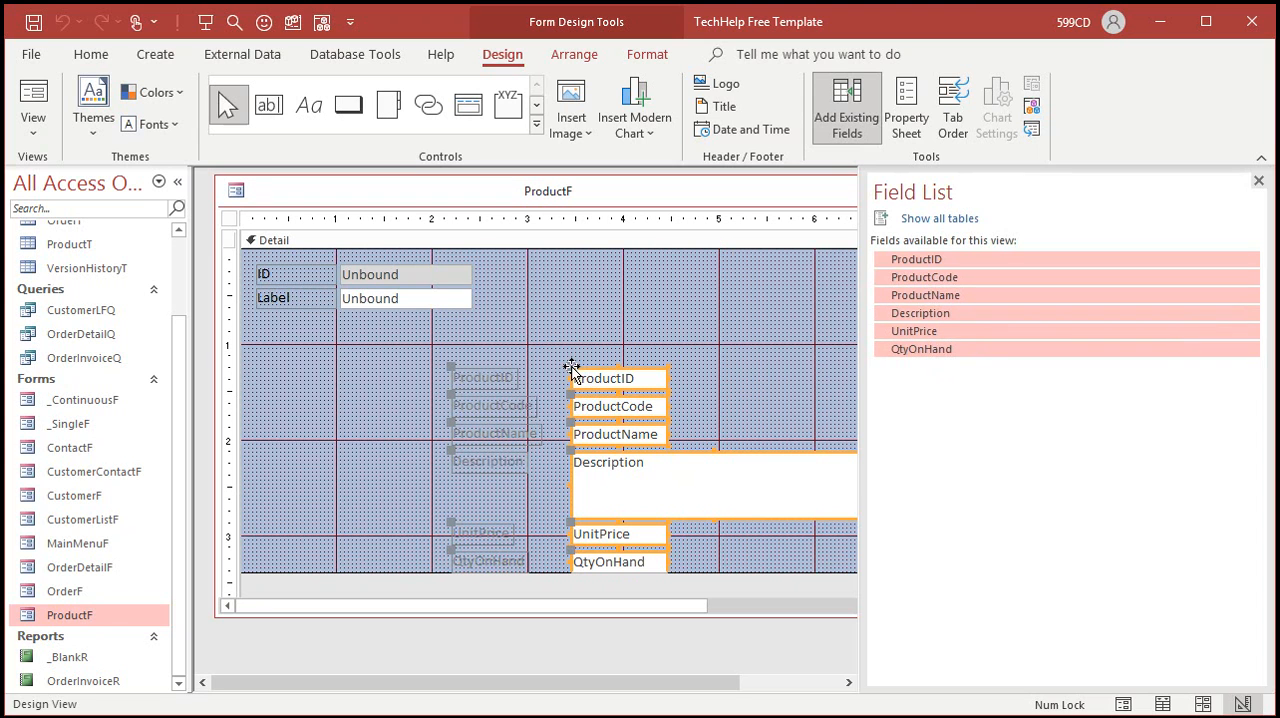
{"action": "left_click", "coordinate": [1259, 181]}
{"action": "left_click_drag", "start_coordinate": [637, 383], "coordinate": [501, 347]}
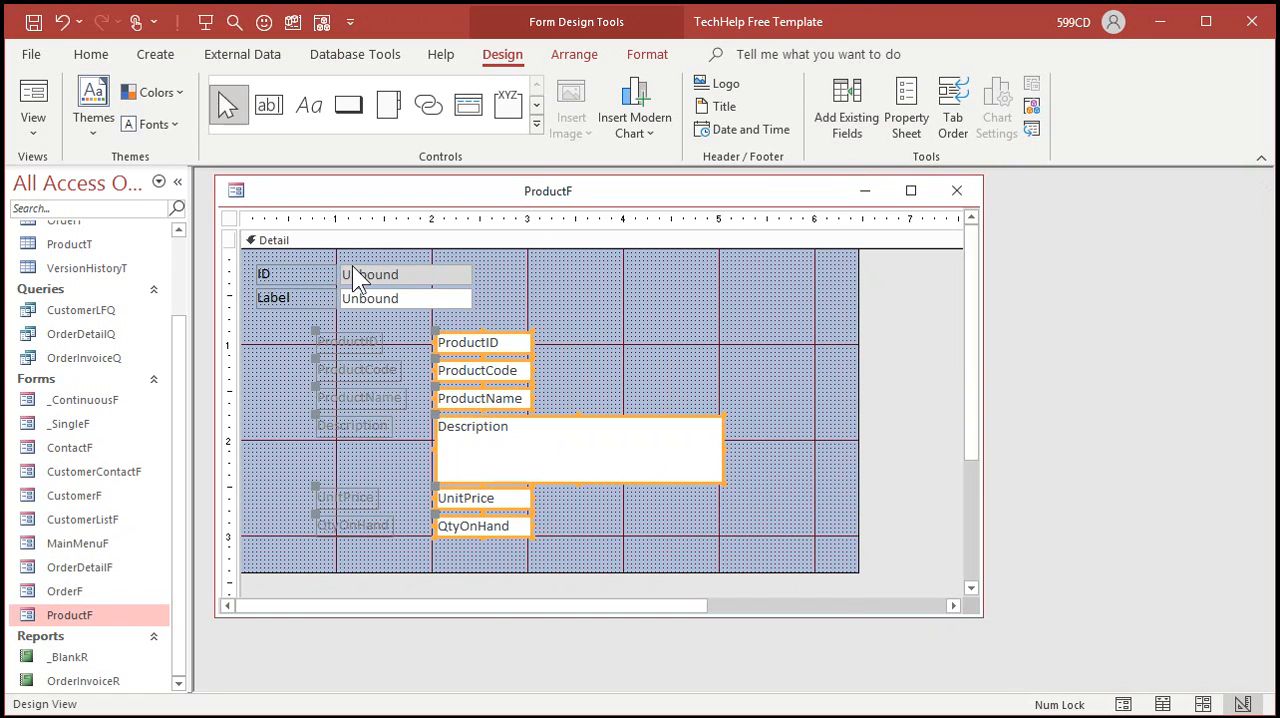
Step: Copy the formatting of the gray unbound ID box onto the ProductID box
{"action": "left_click", "coordinate": [566, 281]}
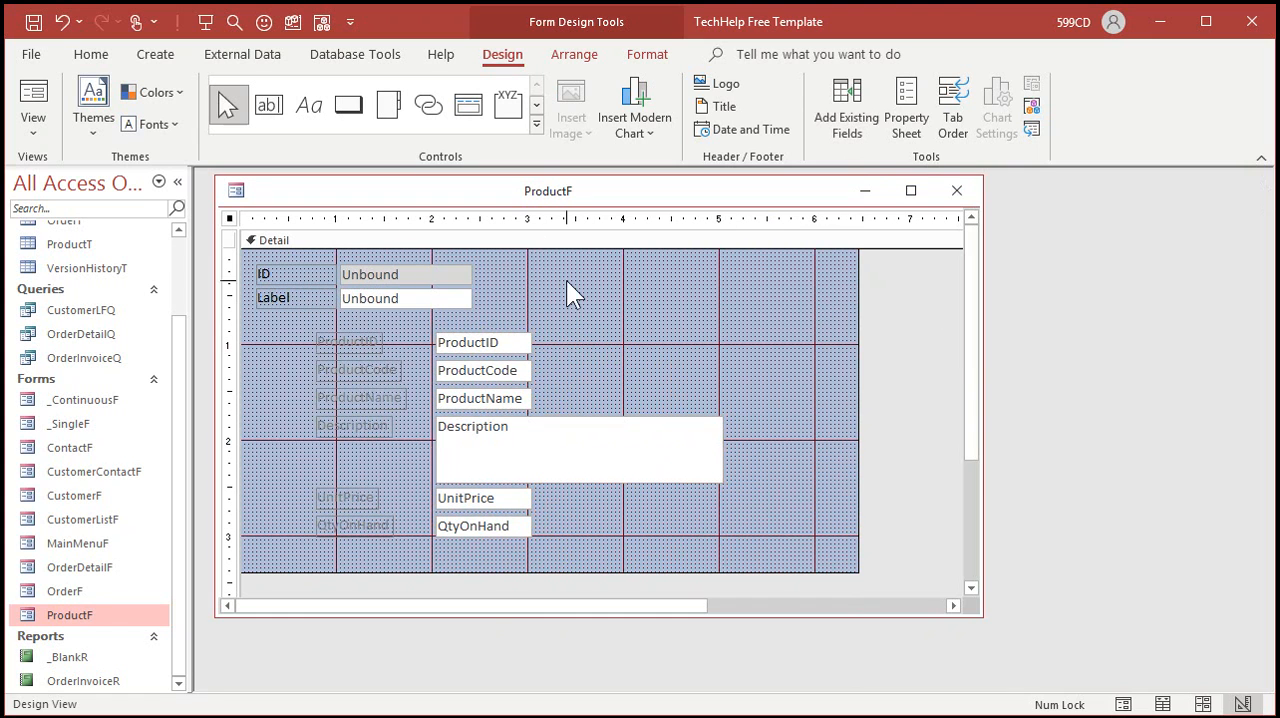
{"action": "left_click", "coordinate": [390, 276]}
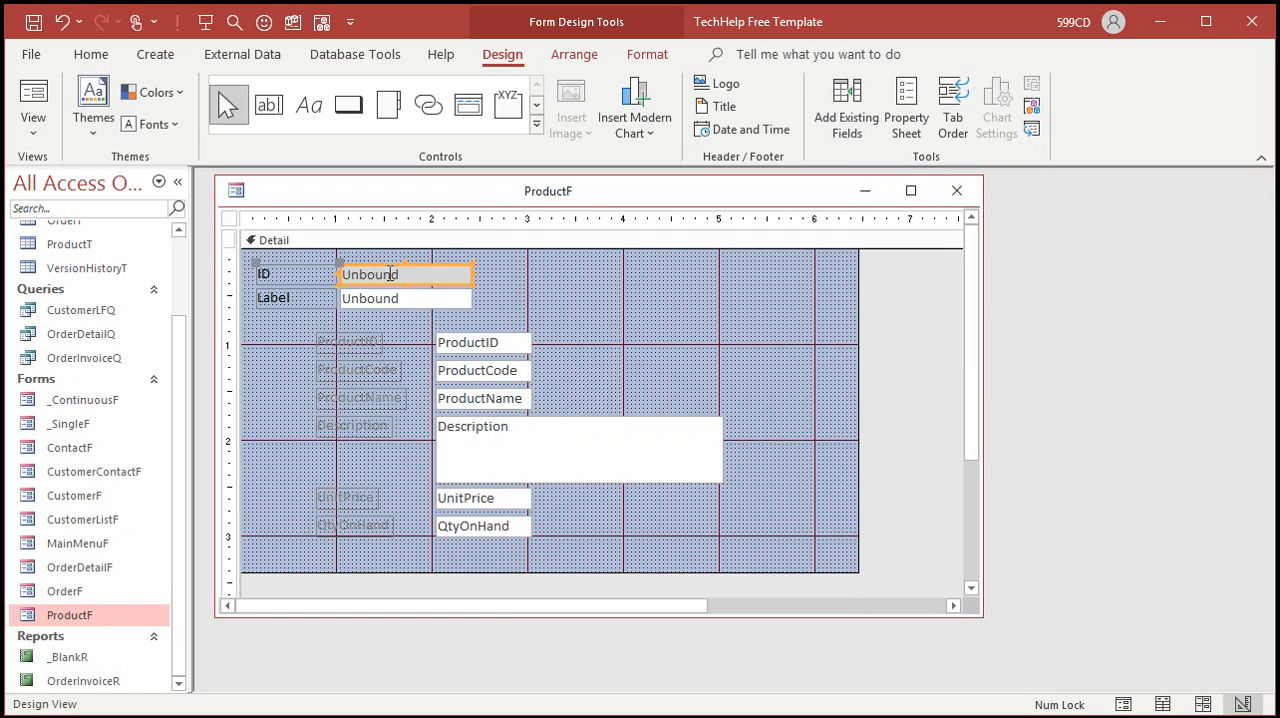
{"action": "left_click", "coordinate": [648, 54]}
{"action": "left_click", "coordinate": [362, 96]}
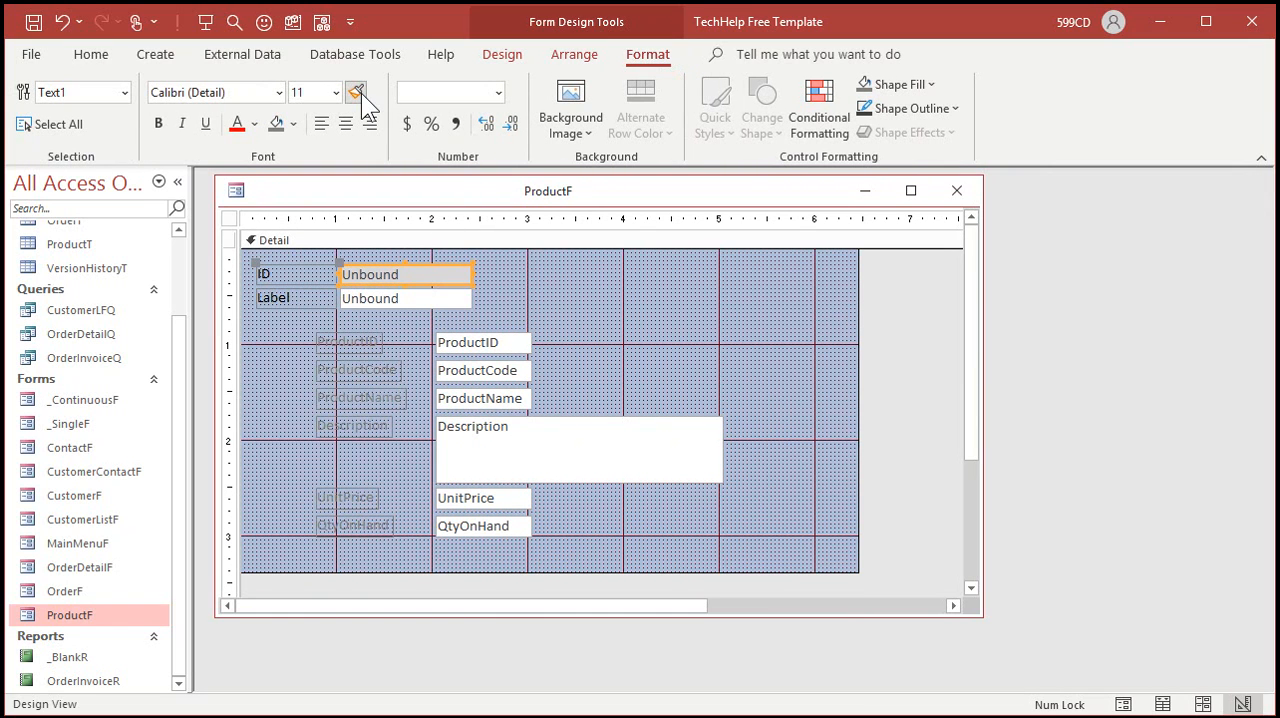
{"action": "left_click", "coordinate": [487, 345]}
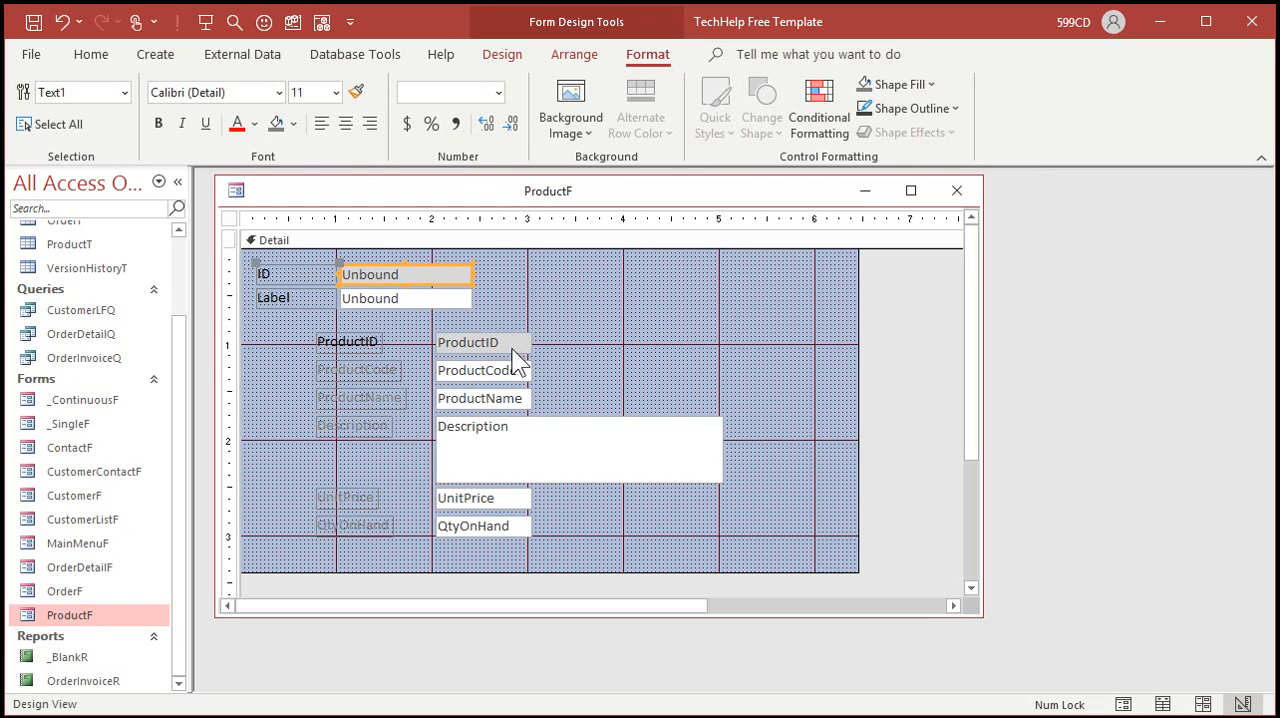
Step: Copy the formatting of the unbound Label box onto the ProductCode, ProductName, Description, UnitPrice and QtyOnHand boxes
{"action": "left_click", "coordinate": [368, 299]}
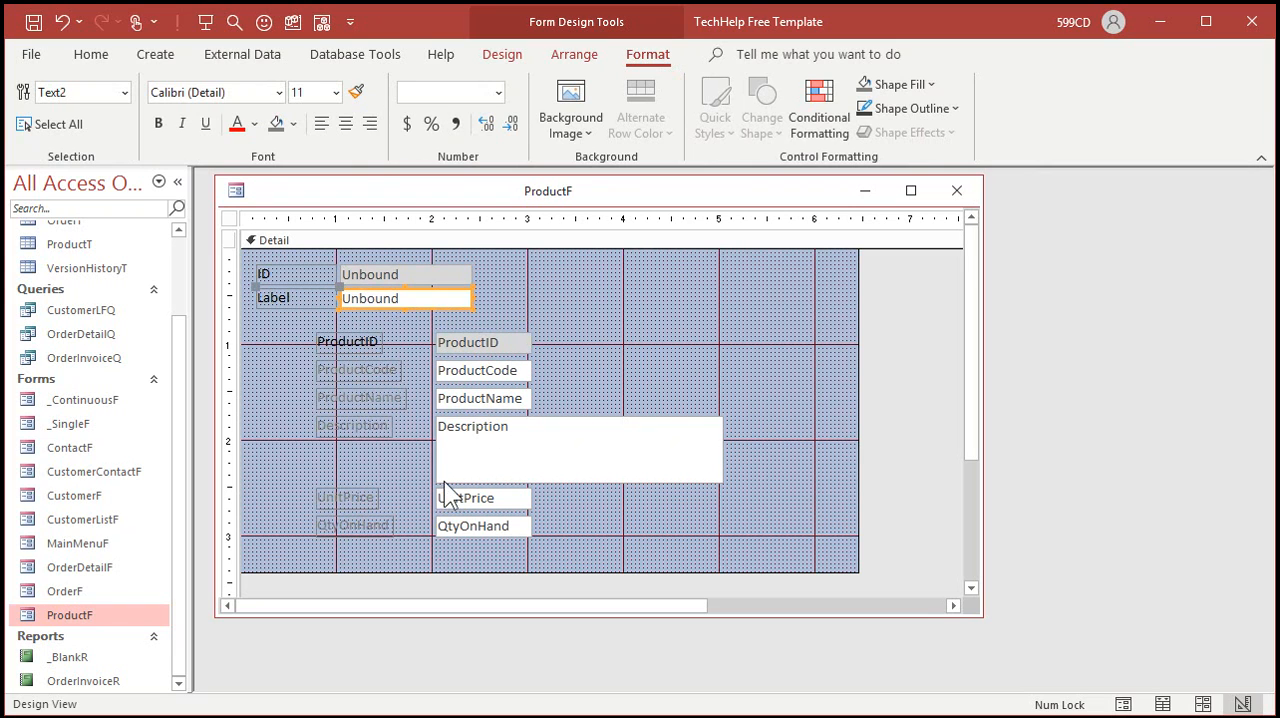
{"action": "double_click", "coordinate": [356, 92]}
{"action": "left_click", "coordinate": [503, 373]}
{"action": "left_click", "coordinate": [495, 402]}
{"action": "left_click", "coordinate": [494, 440]}
{"action": "left_click", "coordinate": [490, 500]}
{"action": "left_click", "coordinate": [488, 526]}
{"action": "left_click", "coordinate": [356, 92]}
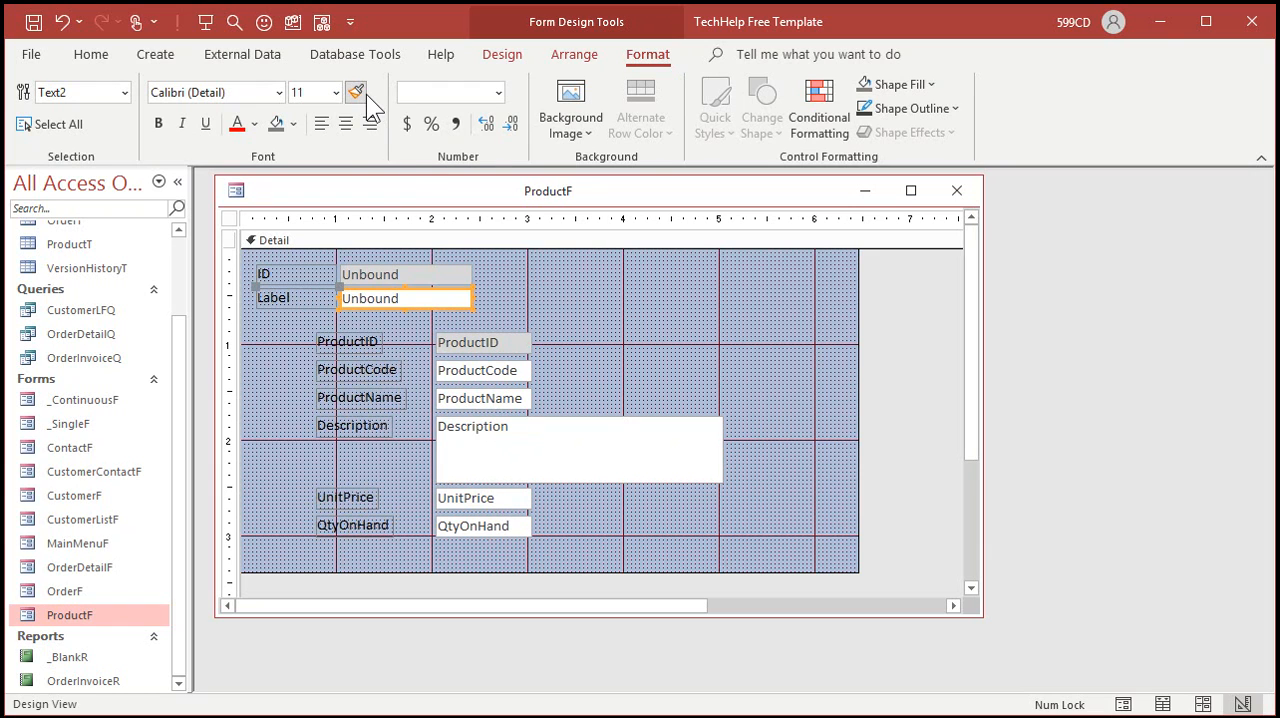
Step: Delete the unbound ID and Label controls and move the product fields into the upper-left corner of the Detail section
{"action": "left_click_drag", "start_coordinate": [502, 270], "coordinate": [287, 309]}
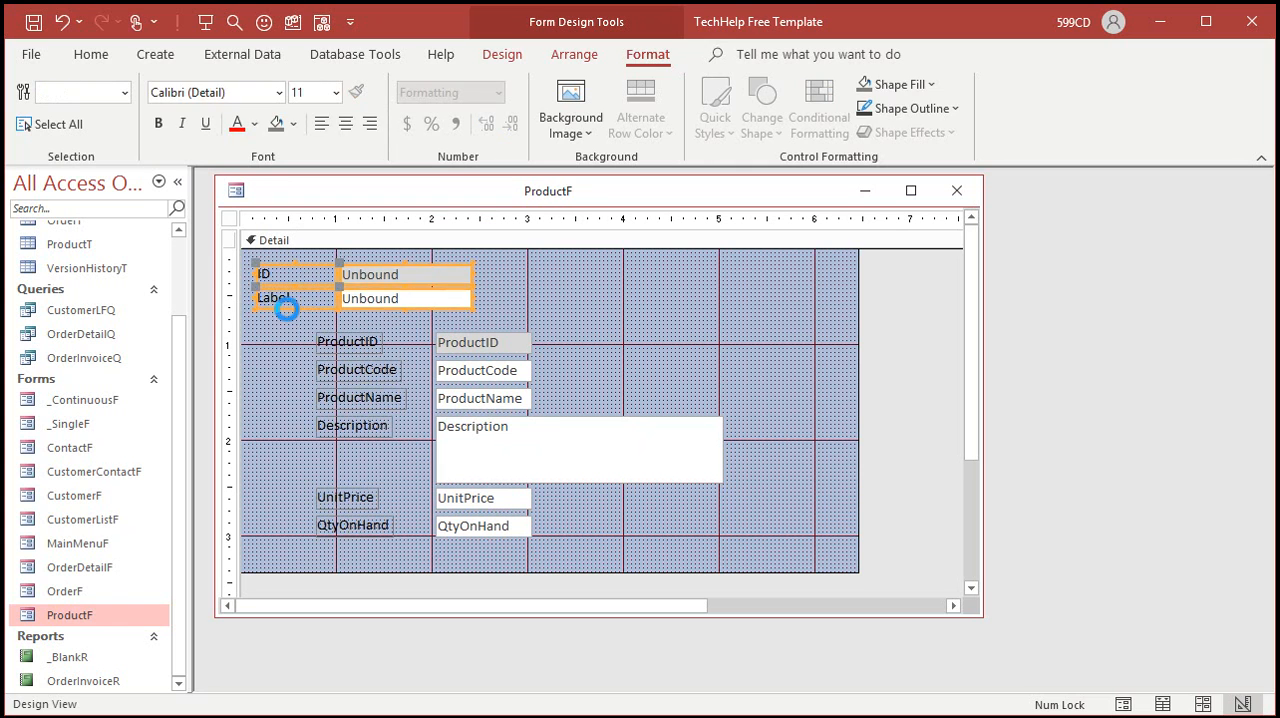
{"action": "key", "text": "Delete"}
{"action": "left_click_drag", "start_coordinate": [372, 372], "coordinate": [556, 530]}
{"action": "left_click_drag", "start_coordinate": [512, 372], "coordinate": [446, 297]}
{"action": "left_click", "coordinate": [436, 281]}
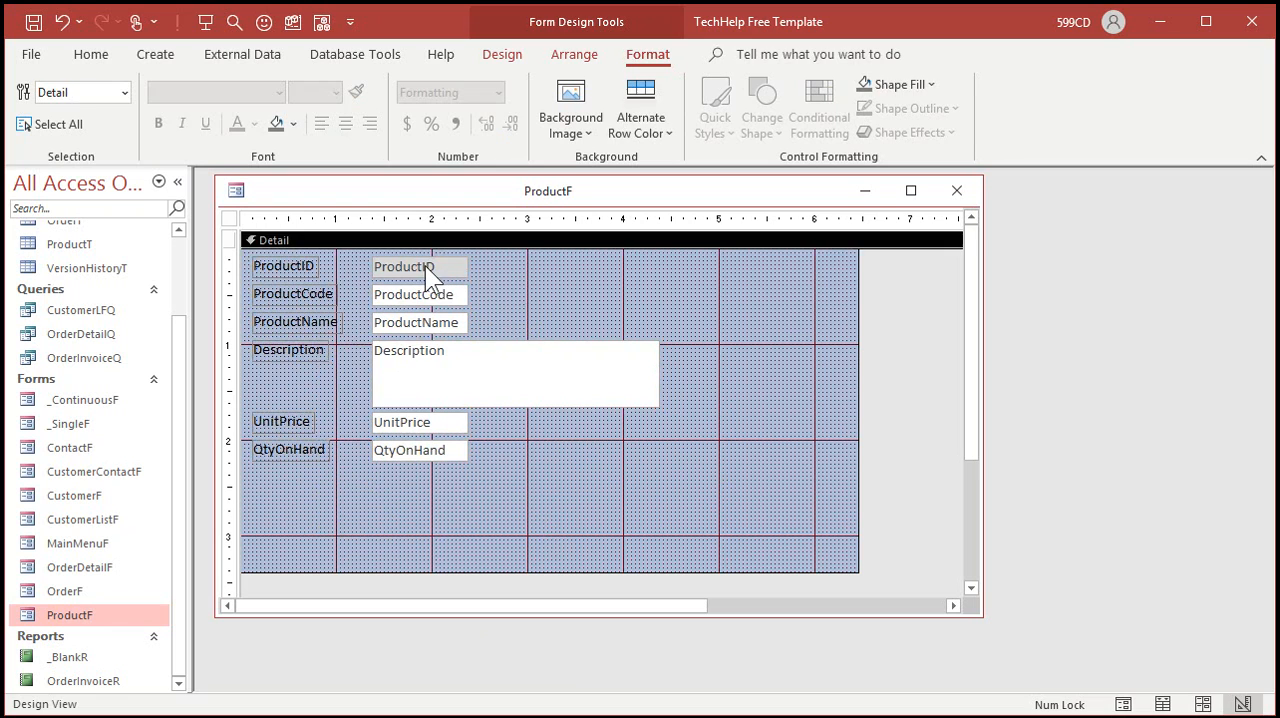
Step: Left-align the text in all of the product field boxes
{"action": "left_click_drag", "start_coordinate": [503, 262], "coordinate": [440, 474]}
{"action": "left_click", "coordinate": [322, 122]}
{"action": "left_click", "coordinate": [544, 308]}
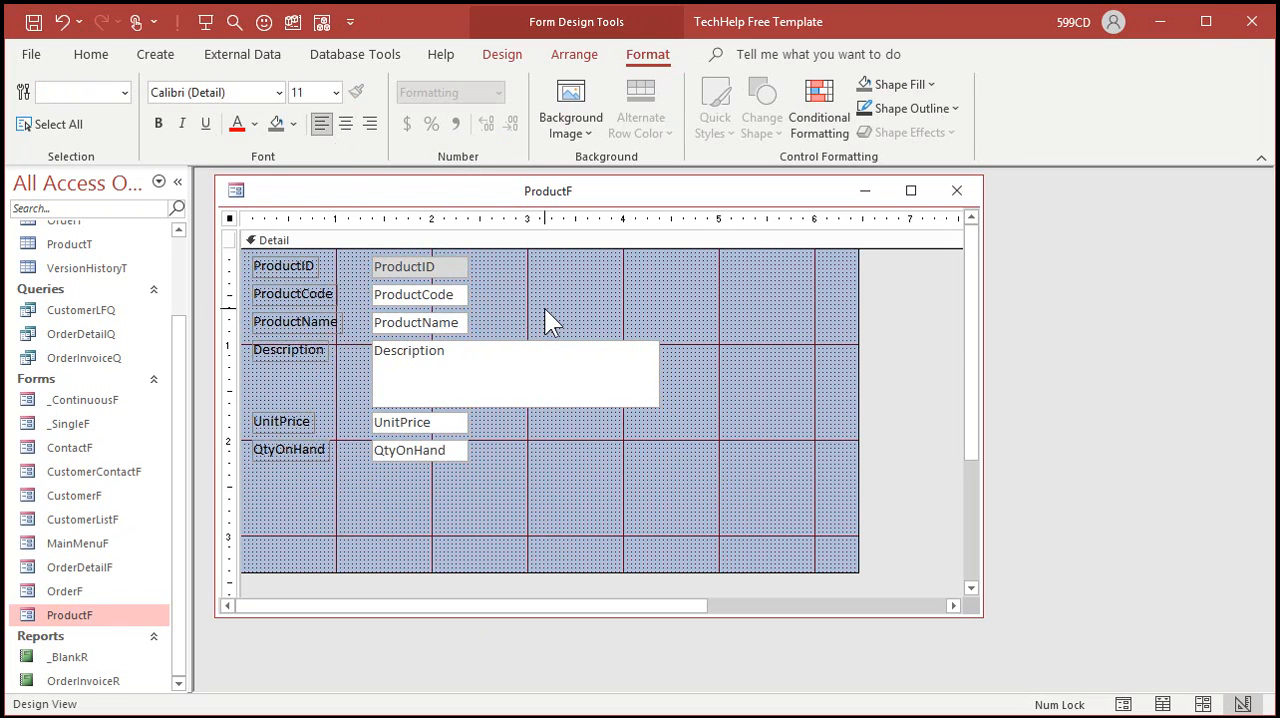
Step: Widen the ProductCode box to about 2 inches and ProductName to Description's width, and shrink the form area to about 4.4 by 2.4 inches
{"action": "left_click", "coordinate": [428, 305]}
{"action": "left_click_drag", "start_coordinate": [466, 295], "coordinate": [569, 295]}
{"action": "left_click_drag", "start_coordinate": [466, 322], "coordinate": [660, 325]}
{"action": "left_click", "coordinate": [571, 470]}
{"action": "left_click_drag", "start_coordinate": [858, 570], "coordinate": [667, 476]}
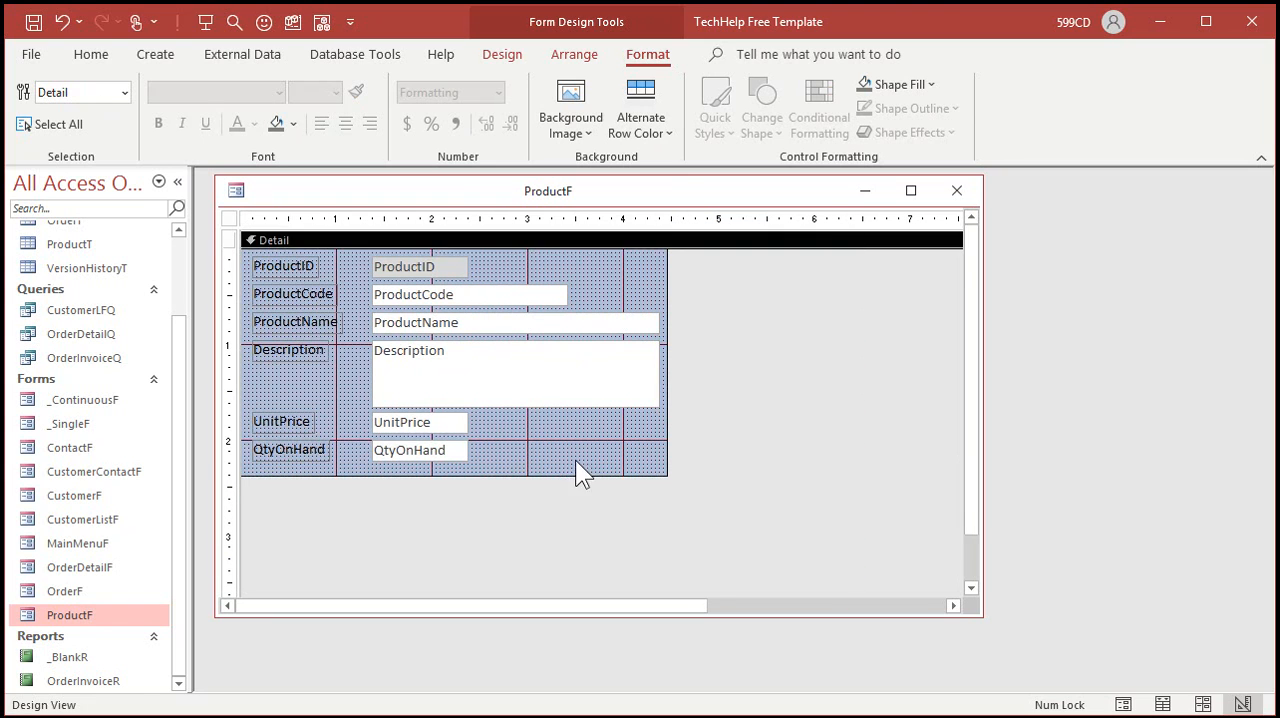
Step: Close the ProductF design and reopen the form in Form view
{"action": "left_click", "coordinate": [538, 436]}
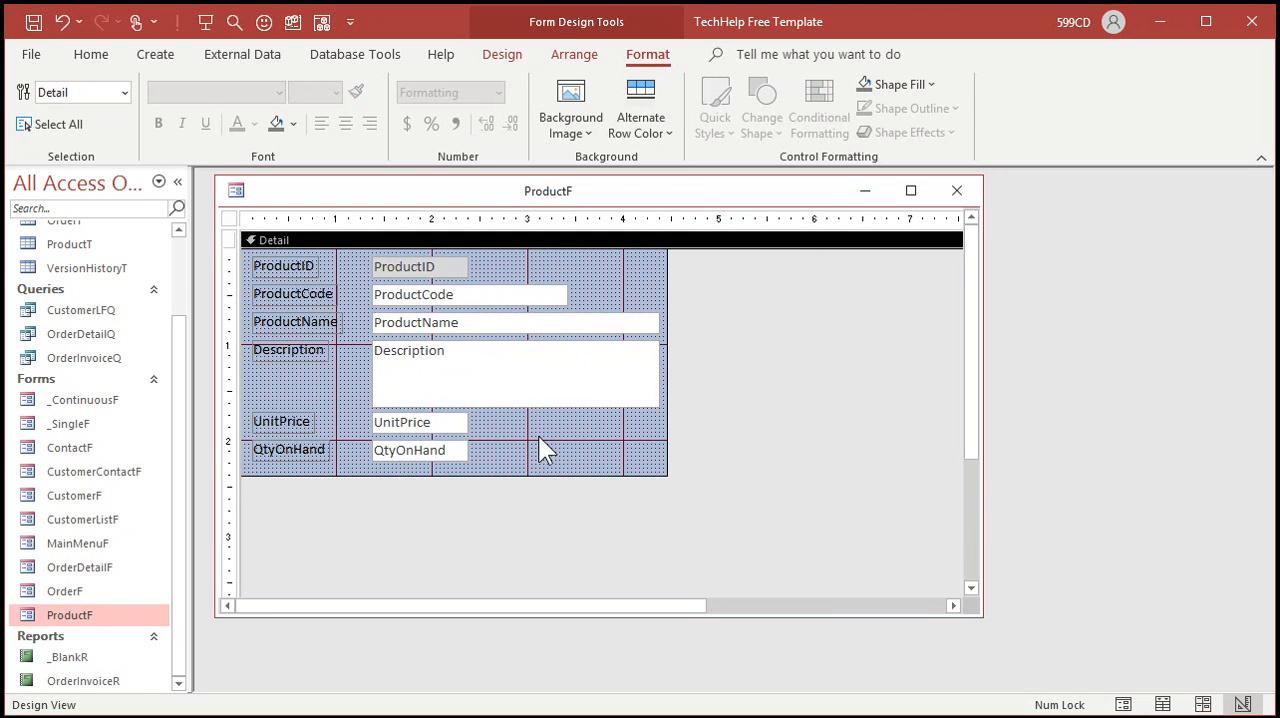
{"action": "left_click", "coordinate": [957, 191]}
{"action": "double_click", "coordinate": [80, 609]}
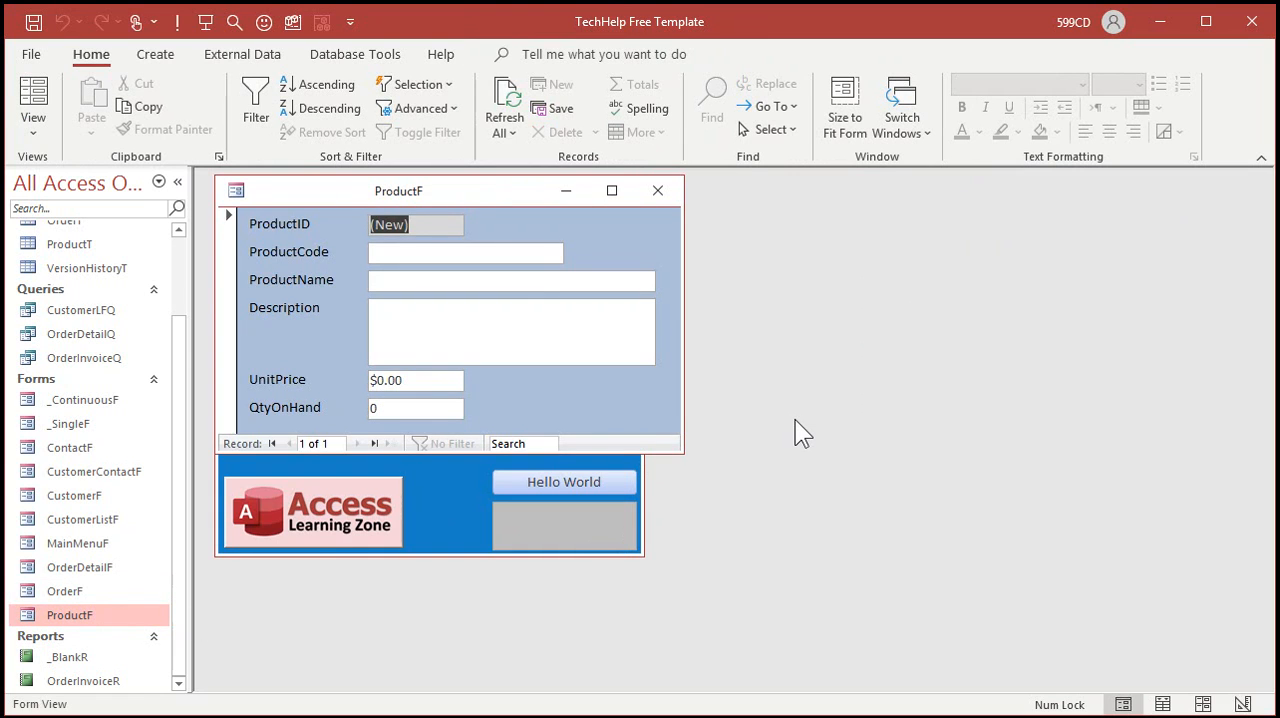
{"action": "key", "text": "Tab"}
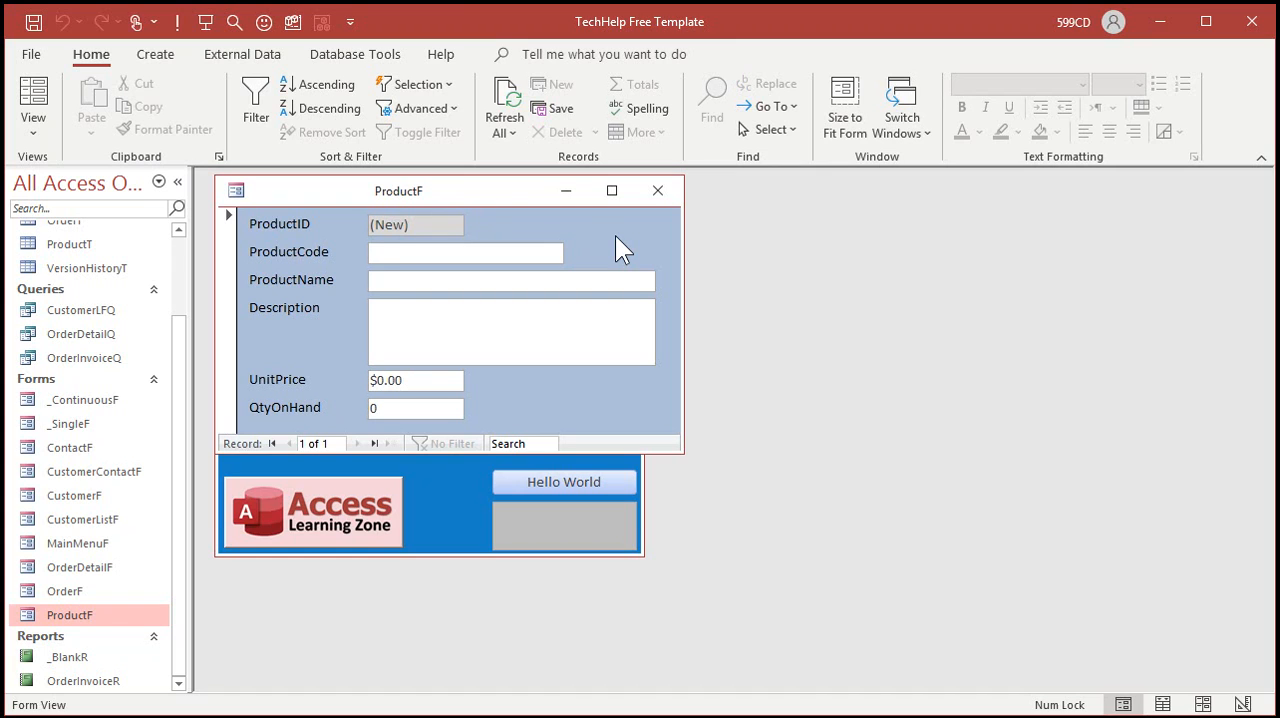
{"action": "type", "text": "9781615640744"}
{"action": "key", "text": "Return"}
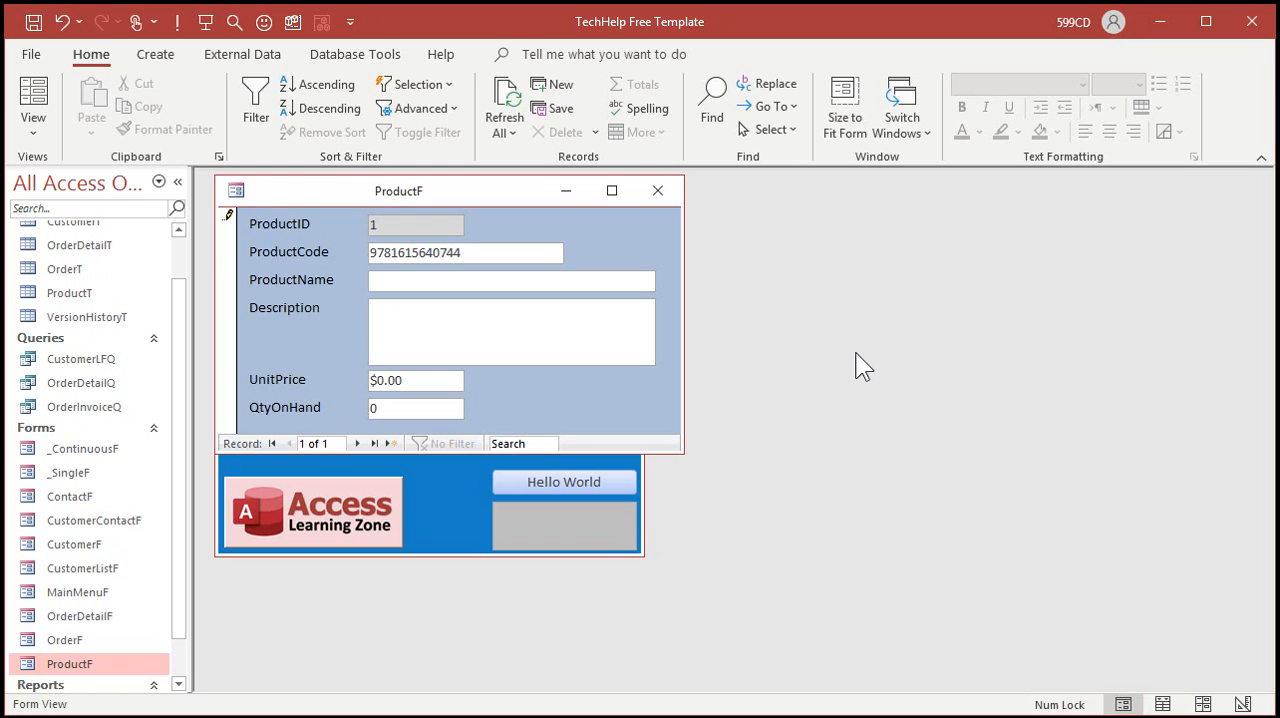
{"action": "type", "text": "Complete Idiots Guide to"}
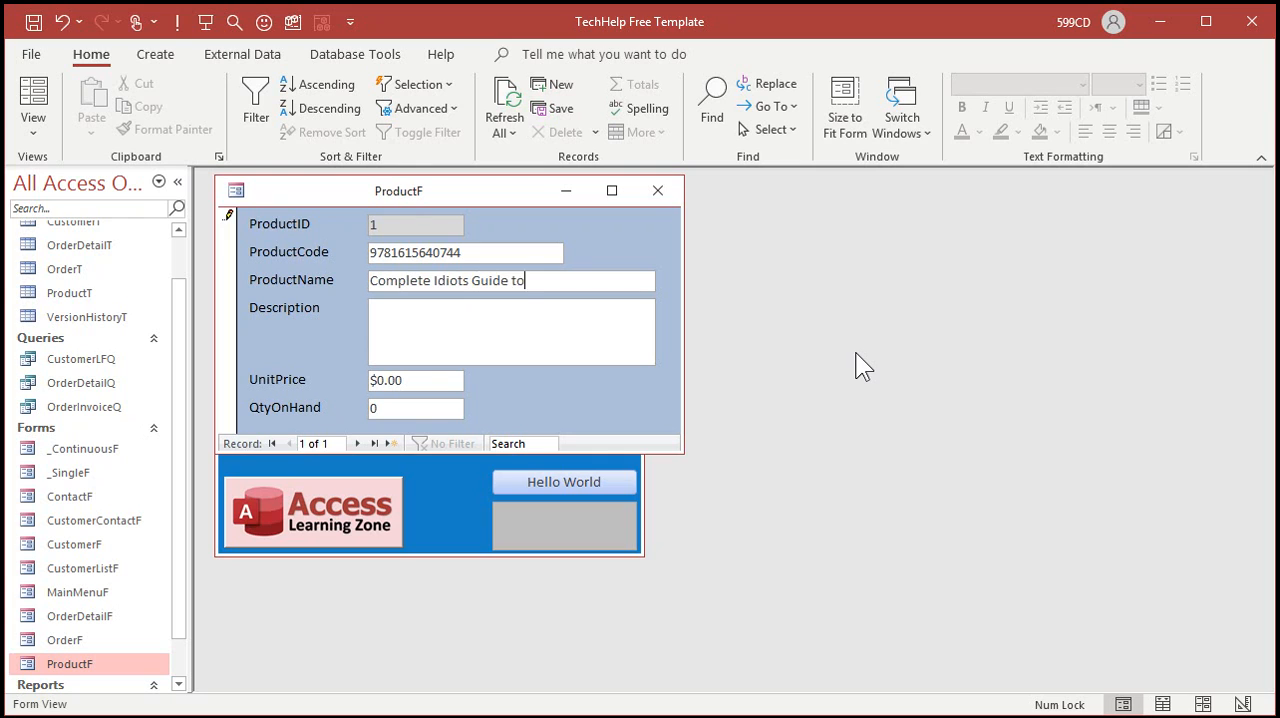
{"action": "type", "text": " Excel 2010"}
{"action": "key", "text": "Tab"}
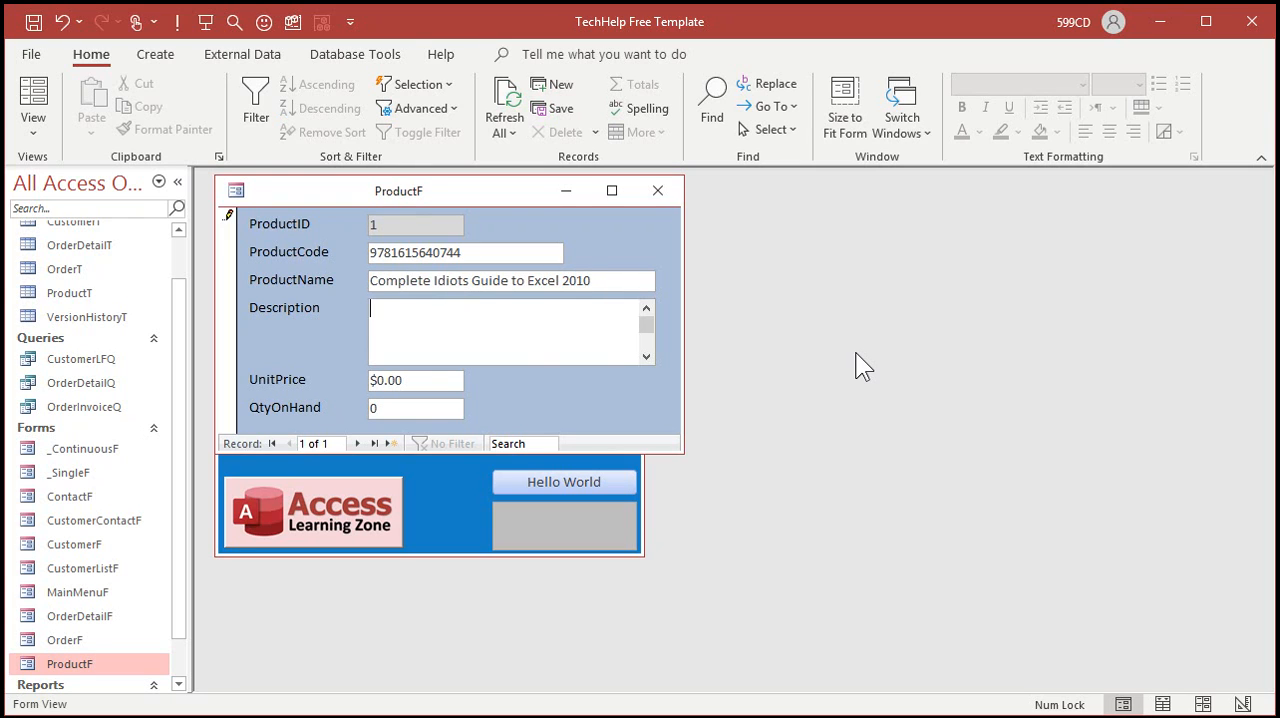
Step: Fill in the Description with "by" and the author's name, UnitPrice 15 and QtyOnHand 1, and save the record
{"action": "type", "text": "by Richard ROst"}
{"action": "key", "text": "Tab"}
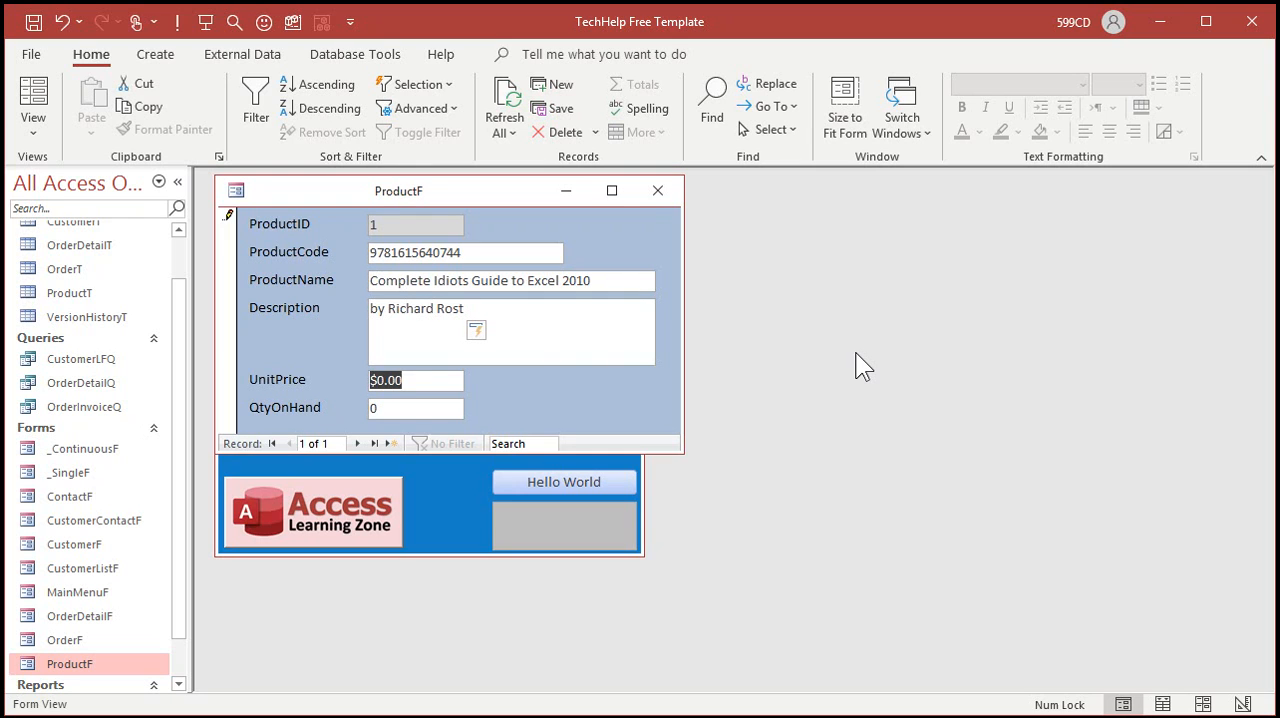
{"action": "type", "text": "15"}
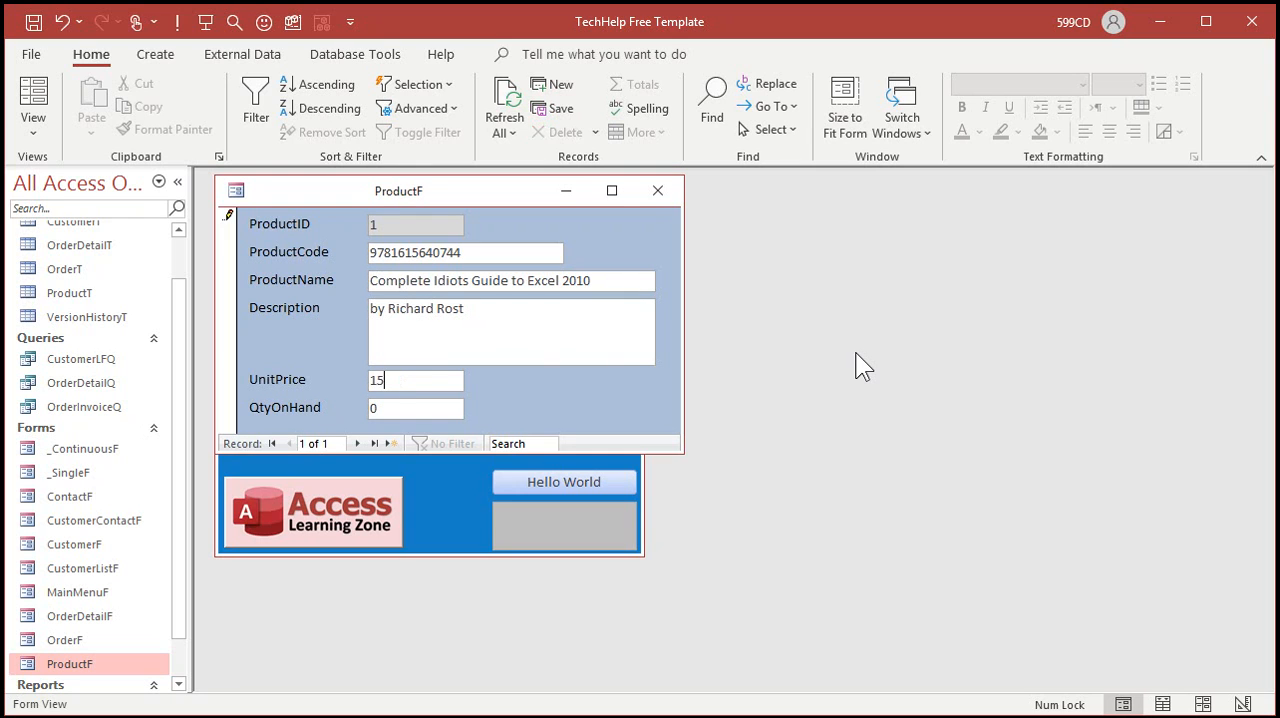
{"action": "key", "text": "Tab"}
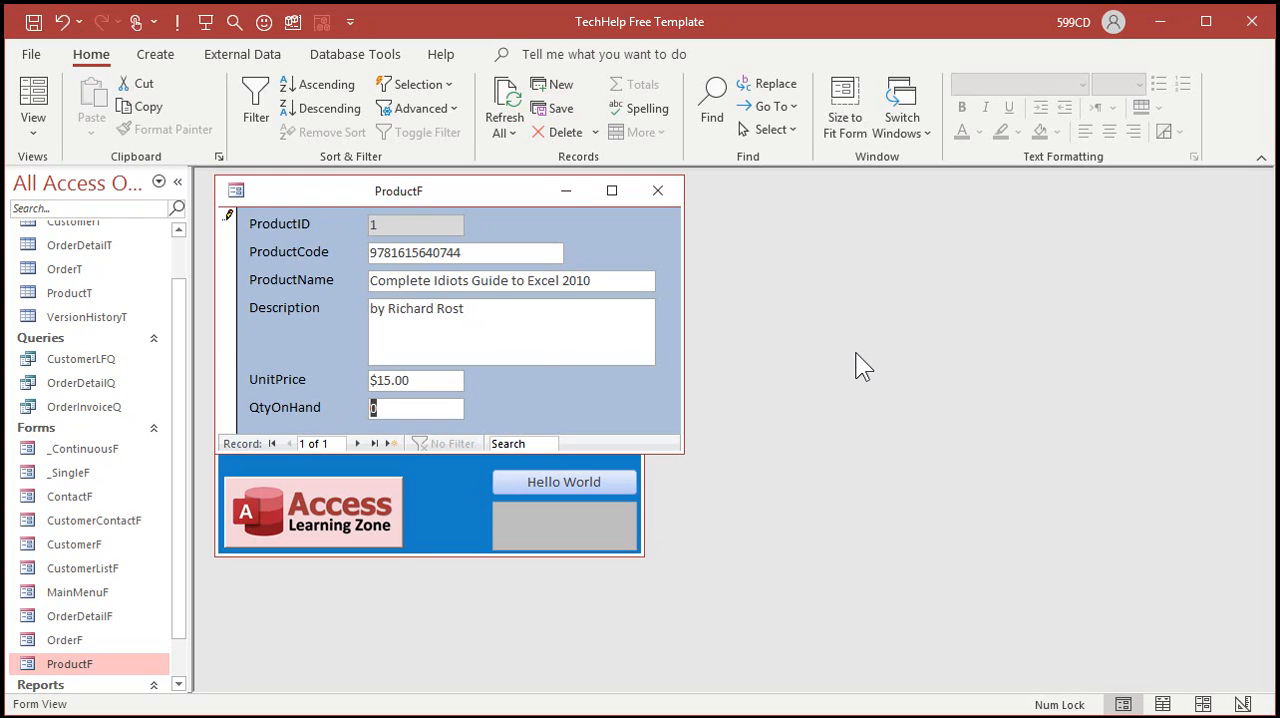
{"action": "type", "text": "1"}
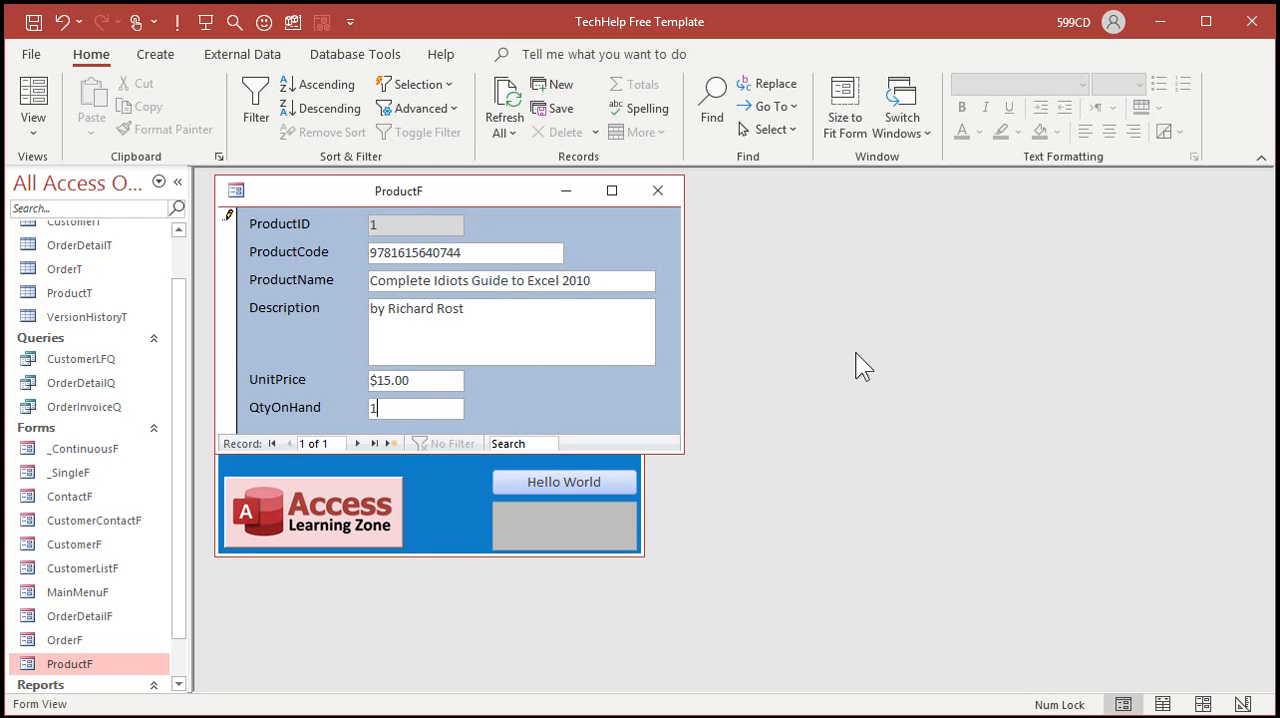
{"action": "key", "text": "Tab"}
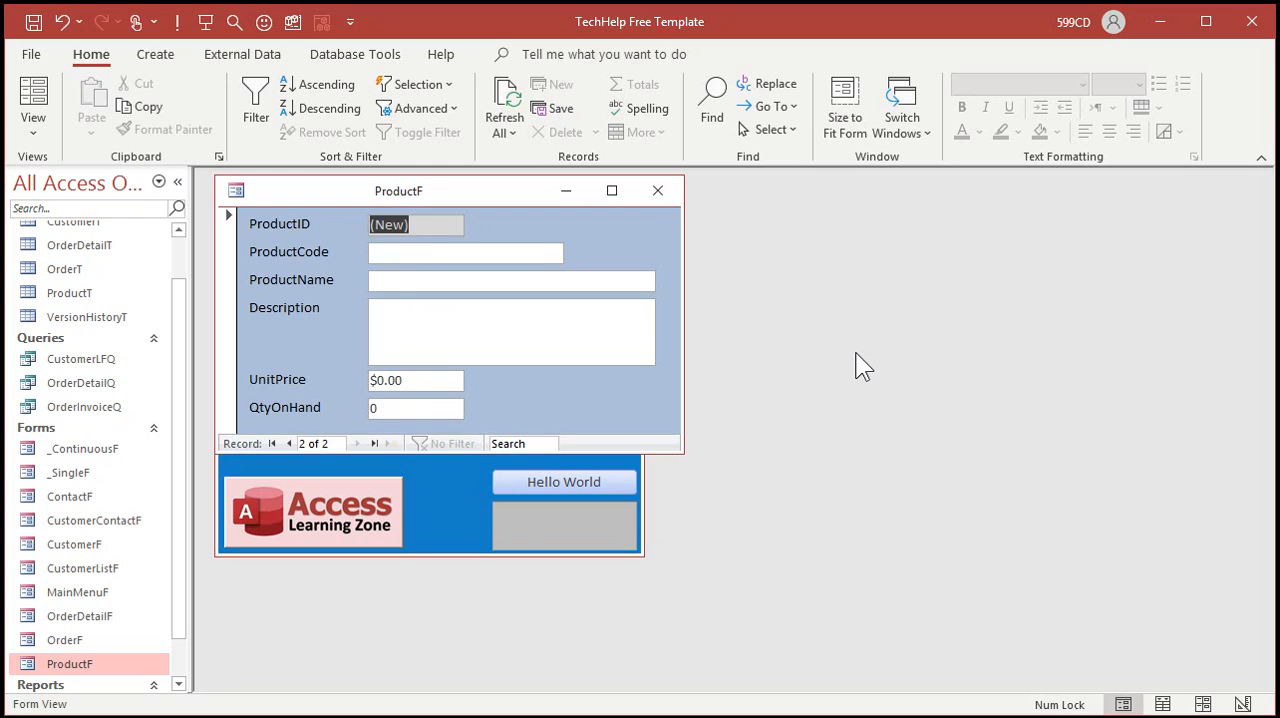
{"action": "key", "text": "Tab"}
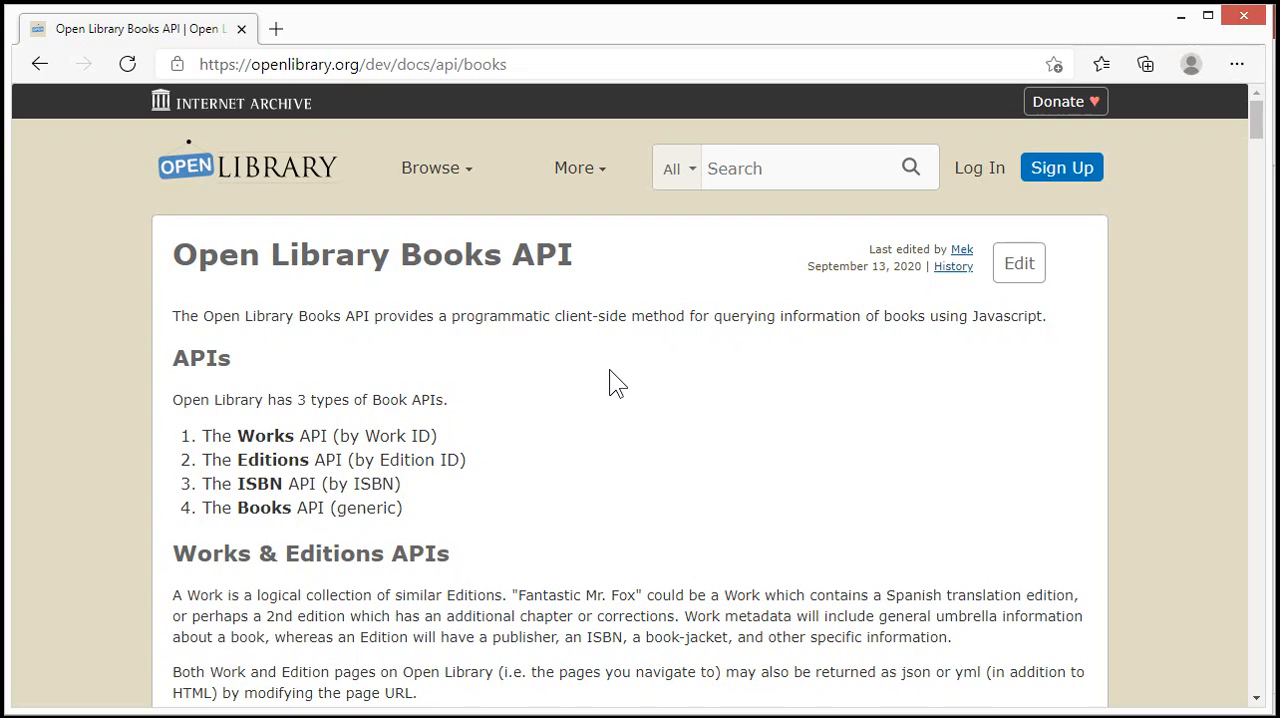
{"action": "left_click", "coordinate": [557, 61]}
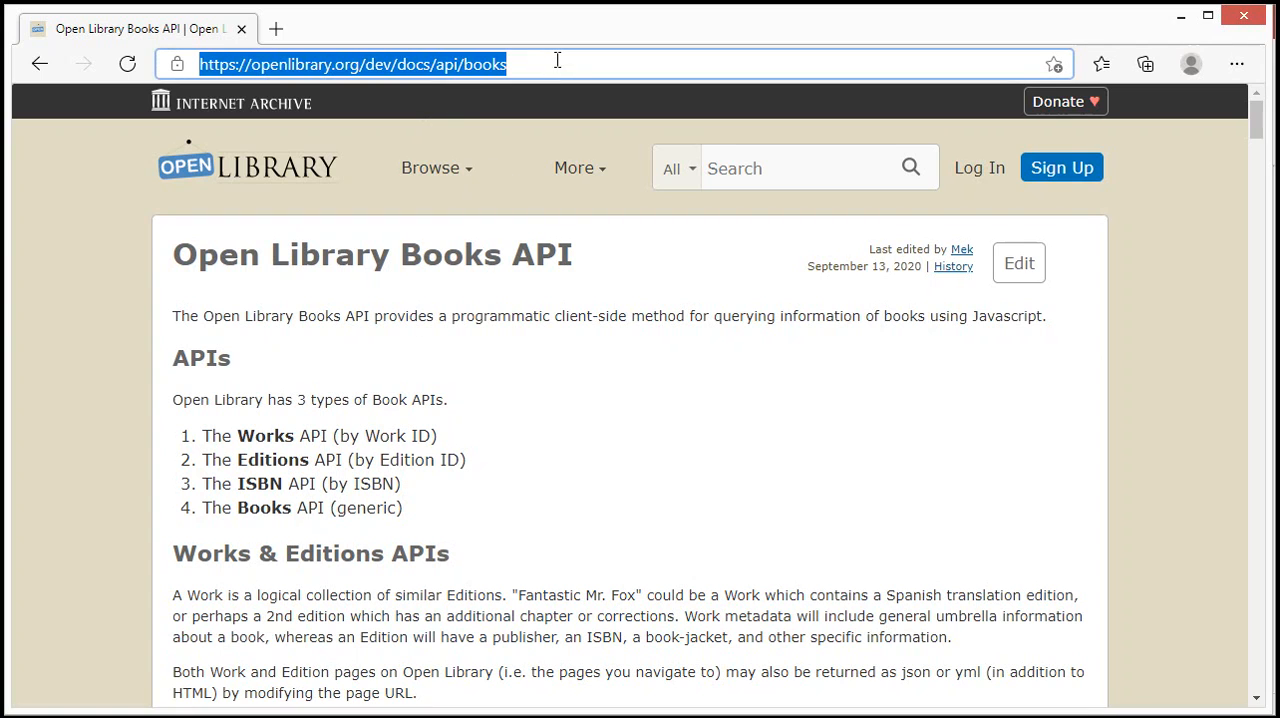
{"action": "type", "text": "https://openlibrary.org/isbn/9780140328721.json"}
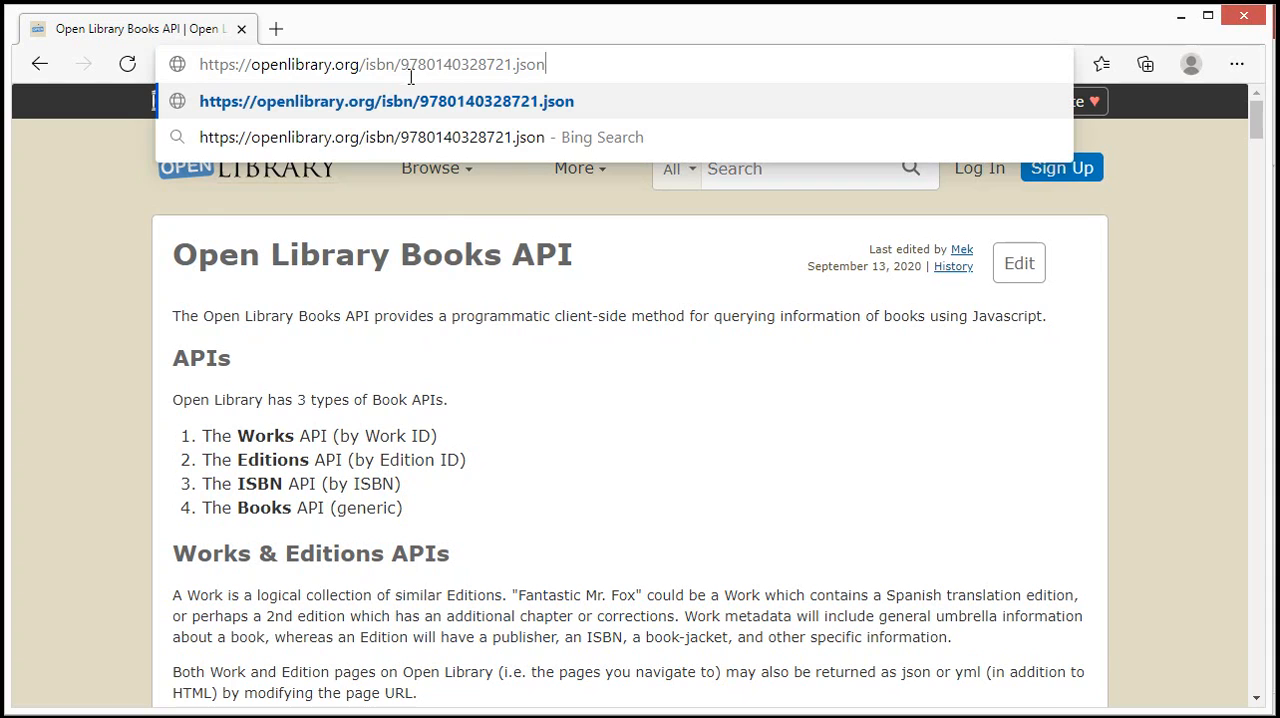
{"action": "left_click_drag", "start_coordinate": [401, 64], "coordinate": [513, 64]}
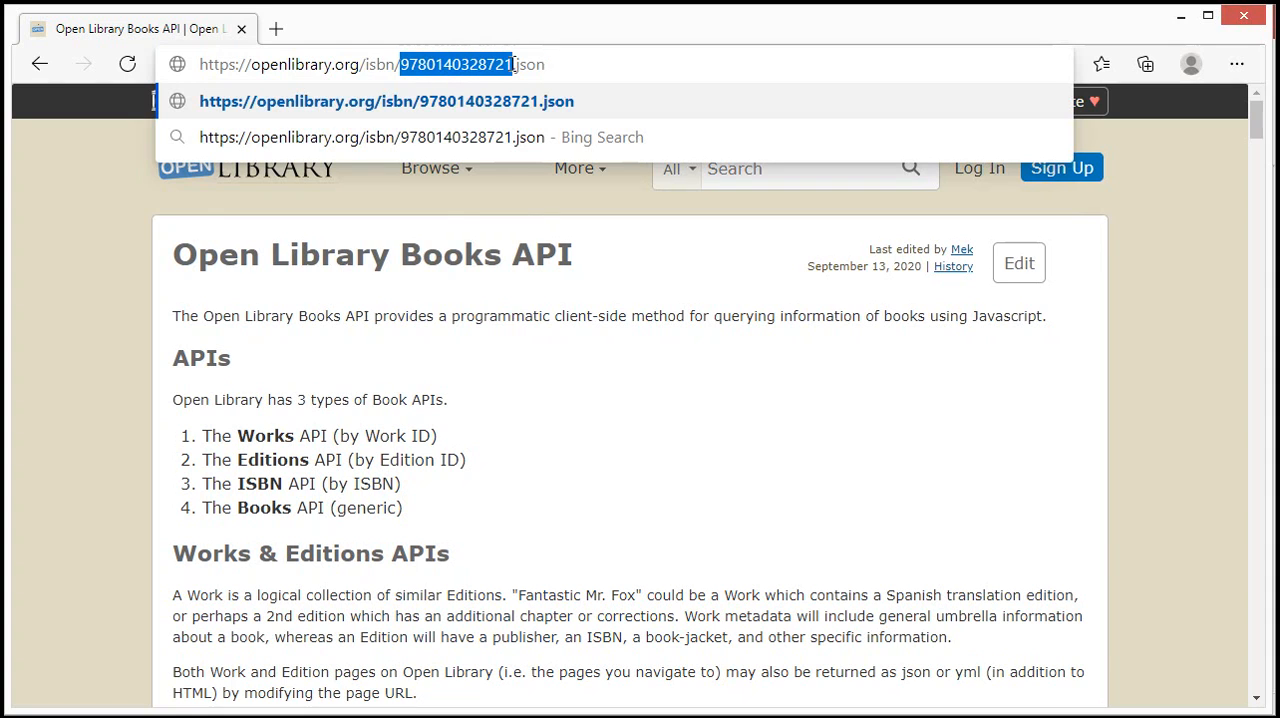
{"action": "mouse_move", "coordinate": [512, 228]}
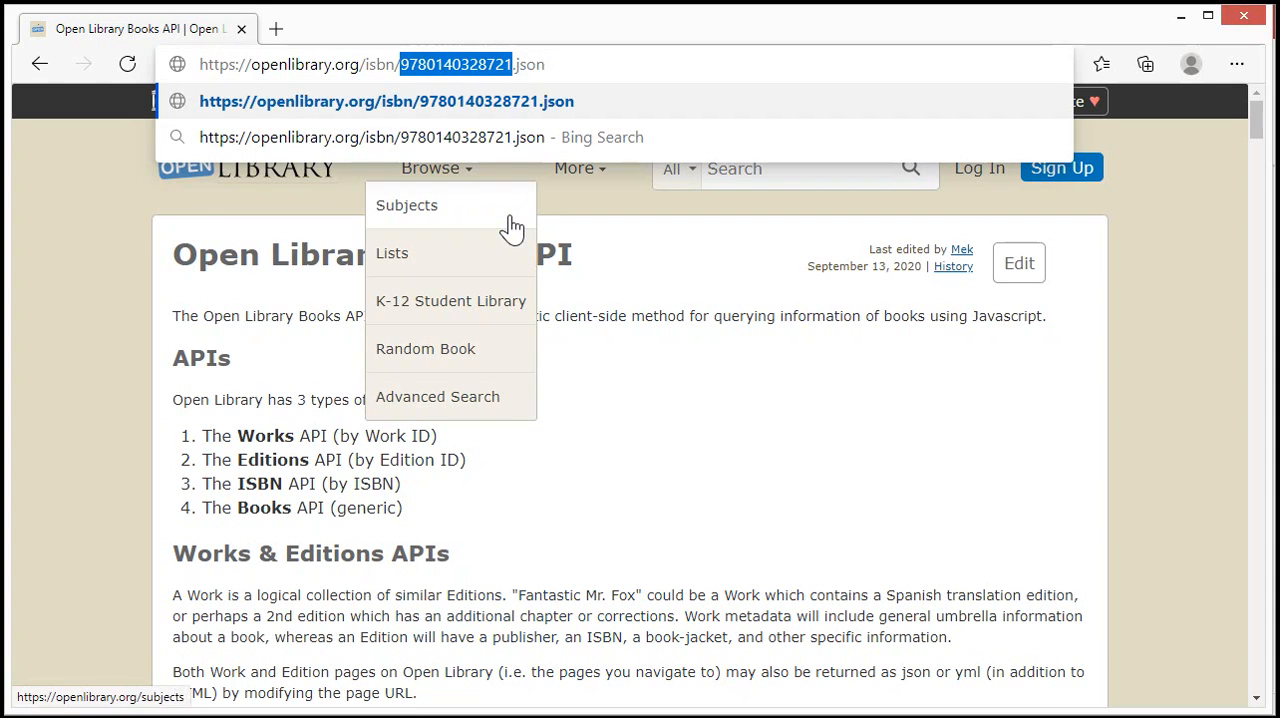
{"action": "key", "text": "BackSpace"}
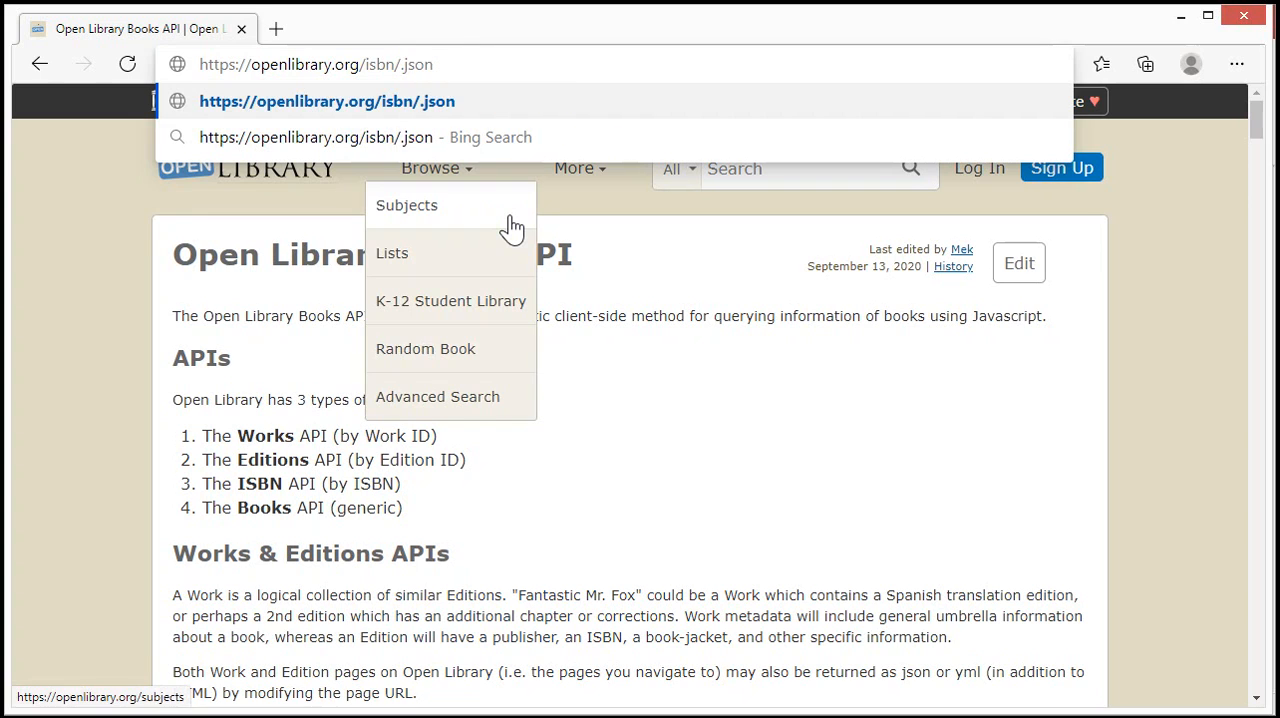
{"action": "key", "text": "ctrl+v"}
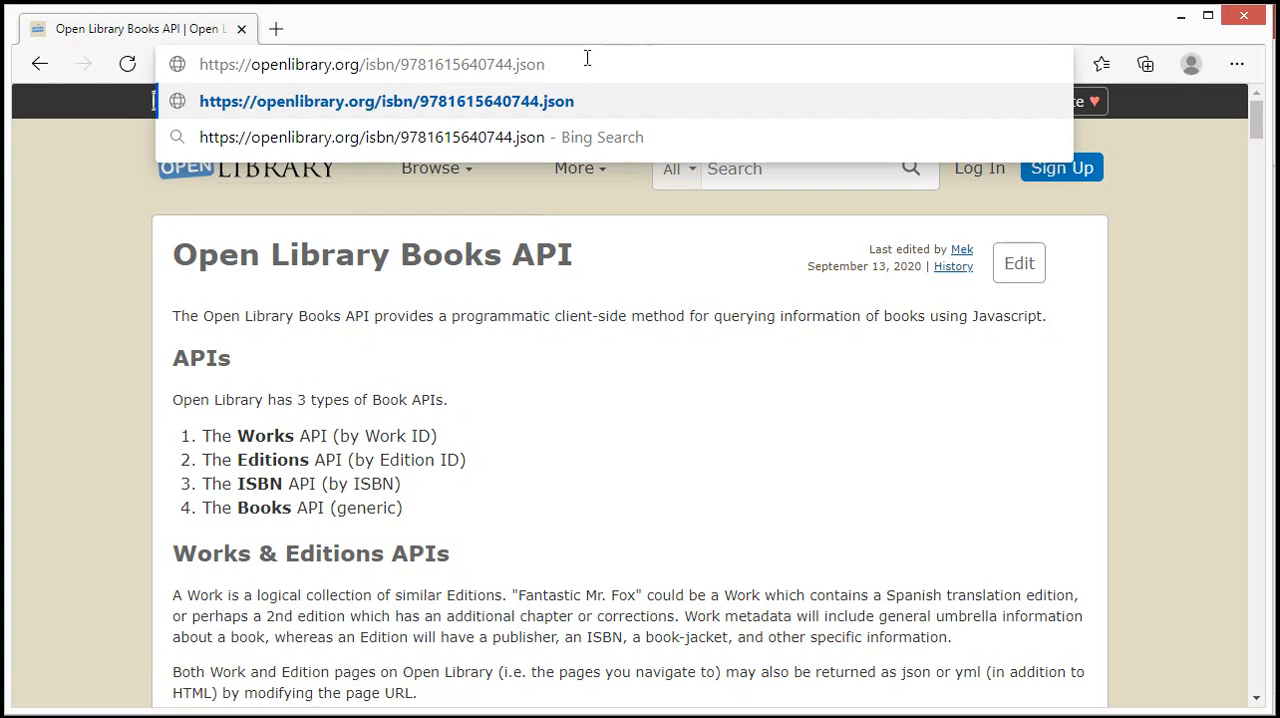
{"action": "key", "text": "Return"}
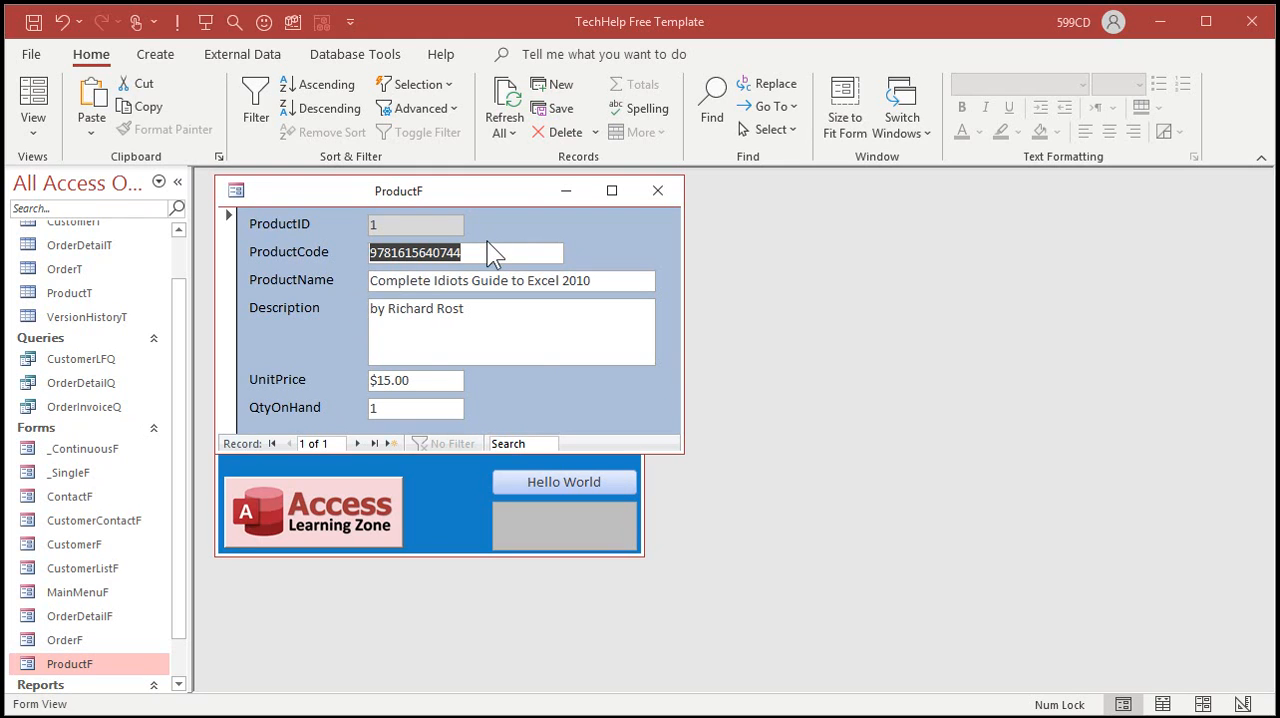
{"action": "left_click", "coordinate": [359, 444]}
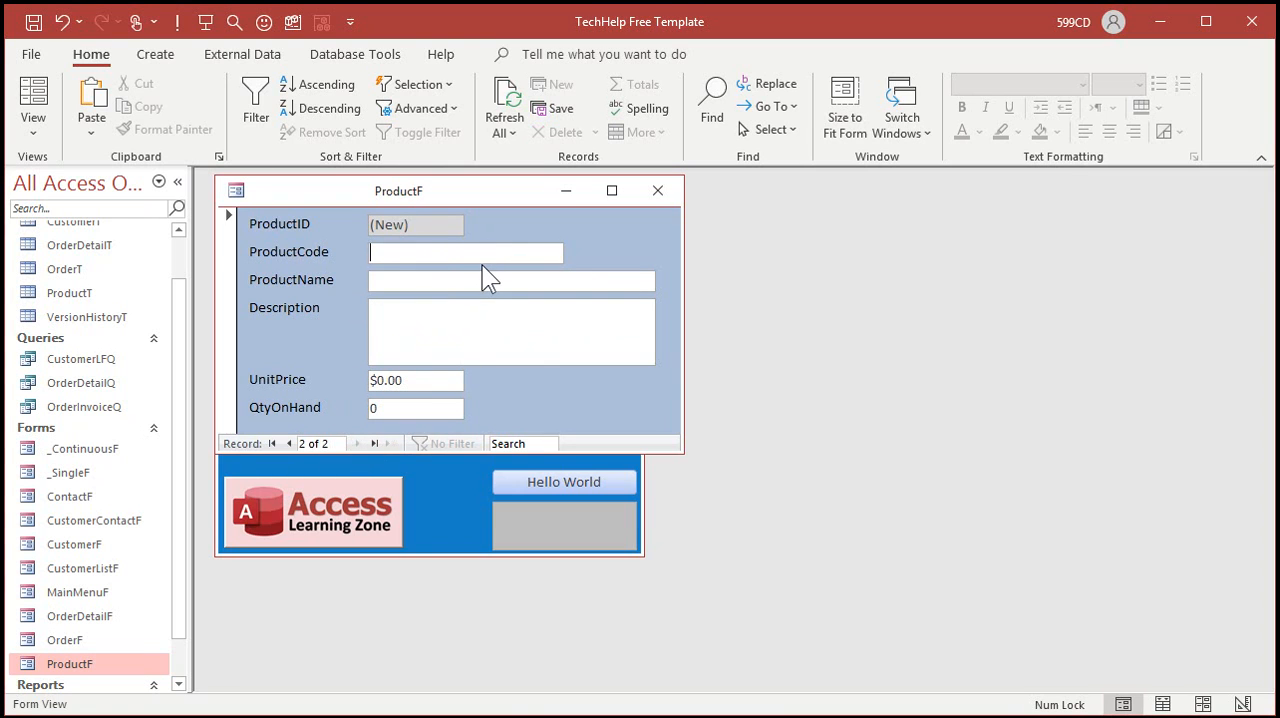
{"action": "type", "text": "052000129342"}
{"action": "key", "text": "Return"}
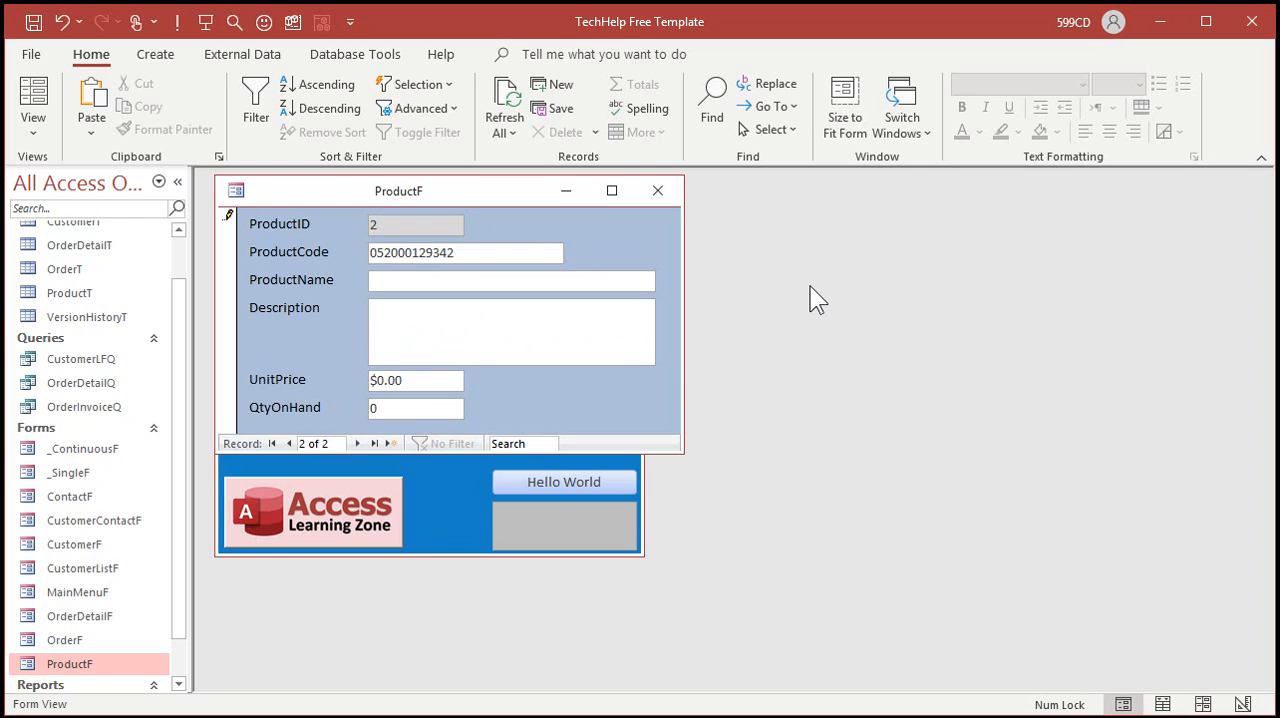
{"action": "type", "text": "Gatorade"}
{"action": "key", "text": "Return"}
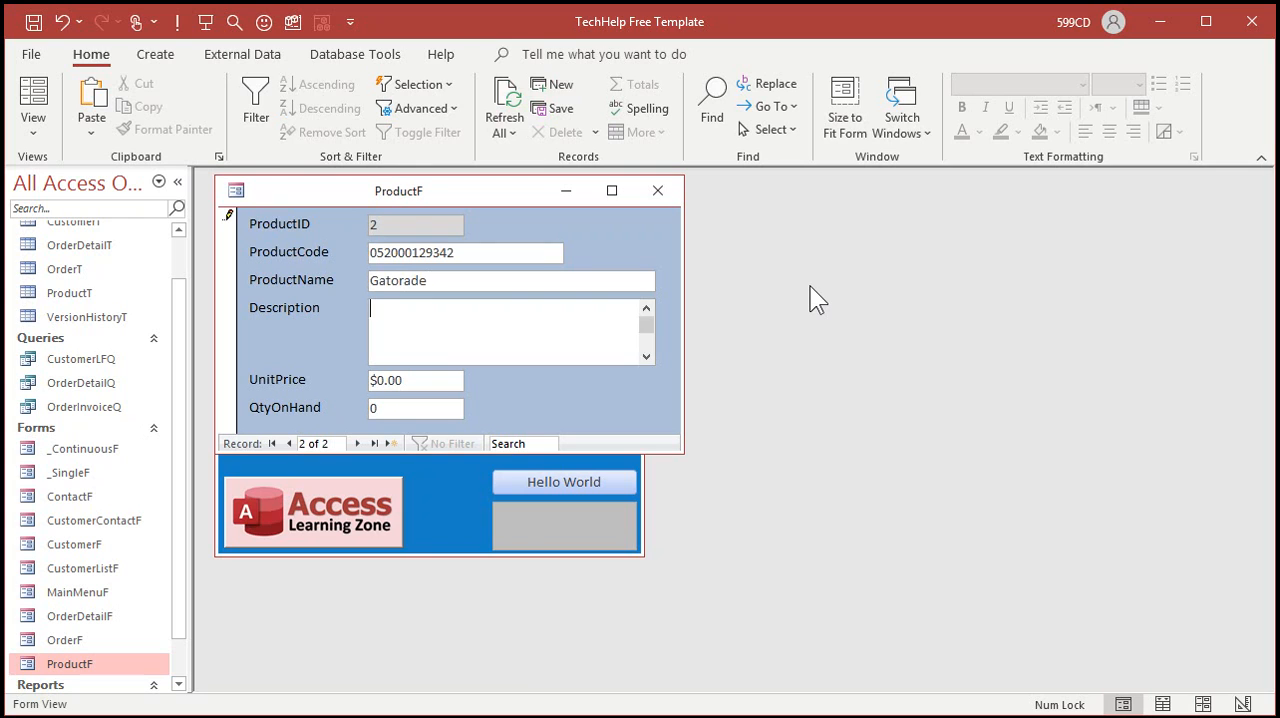
{"action": "key", "text": "Return"}
{"action": "key", "text": "Return"}
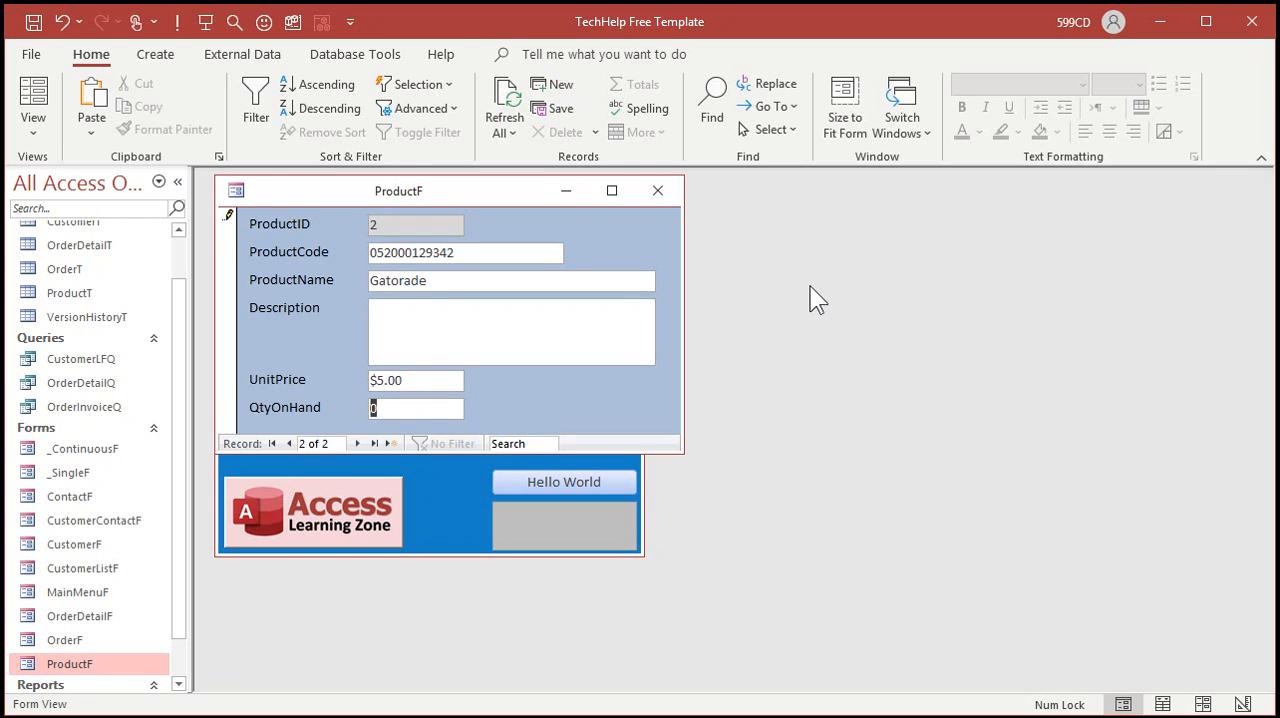
{"action": "key", "text": "Return"}
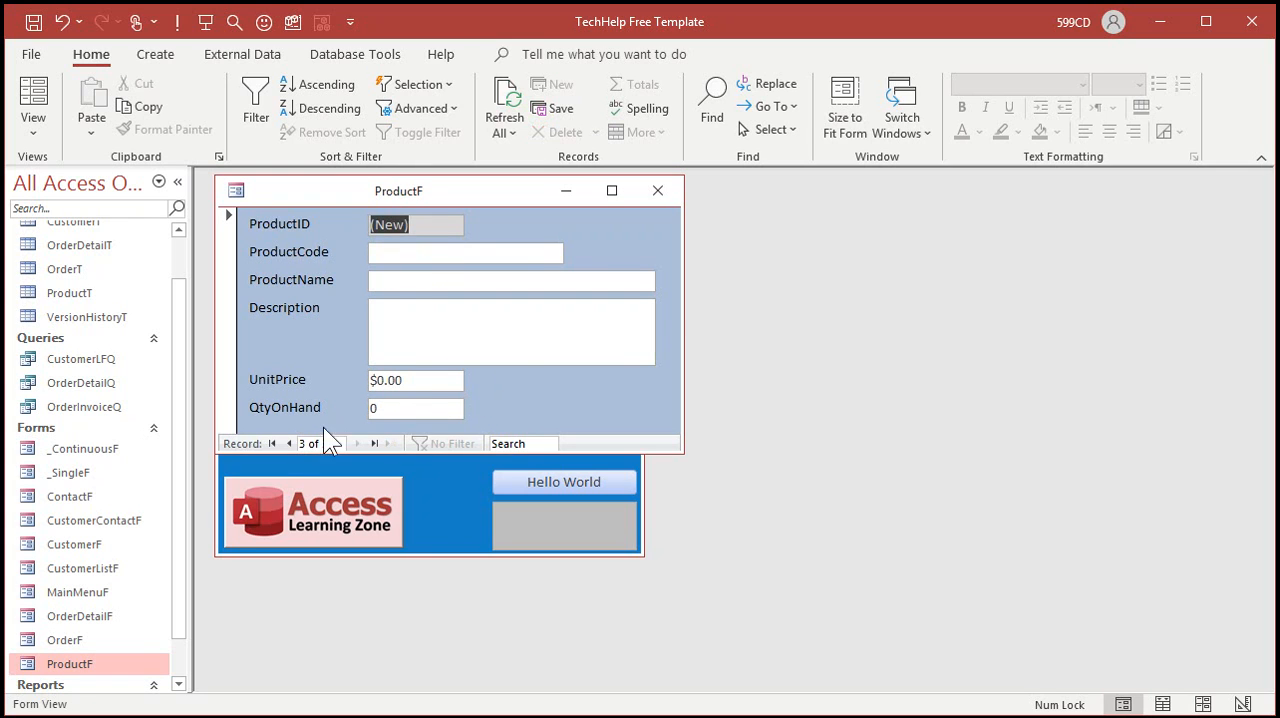
Step: Go back to the first product record and close the product form
{"action": "left_click", "coordinate": [287, 443]}
{"action": "left_click", "coordinate": [287, 443]}
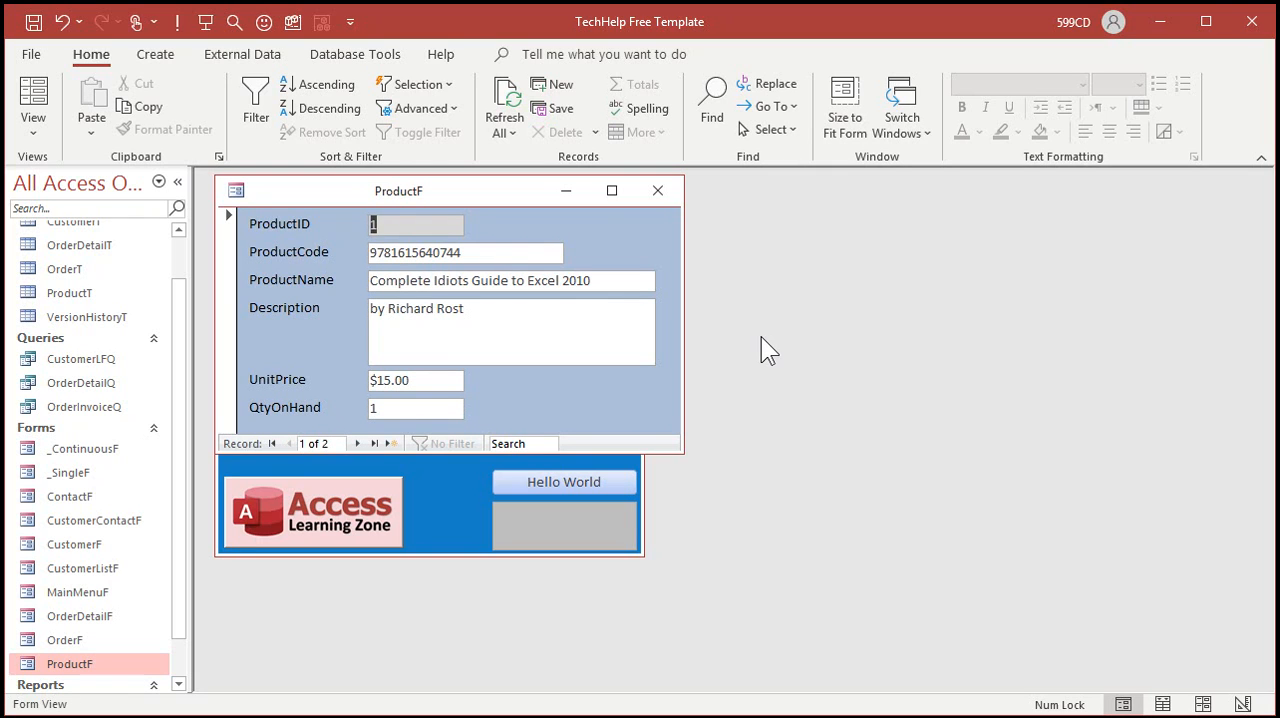
{"action": "left_click", "coordinate": [657, 190]}
Step: Open the Customer List form from the main menu and switch it to Design view
{"action": "left_click", "coordinate": [335, 312]}
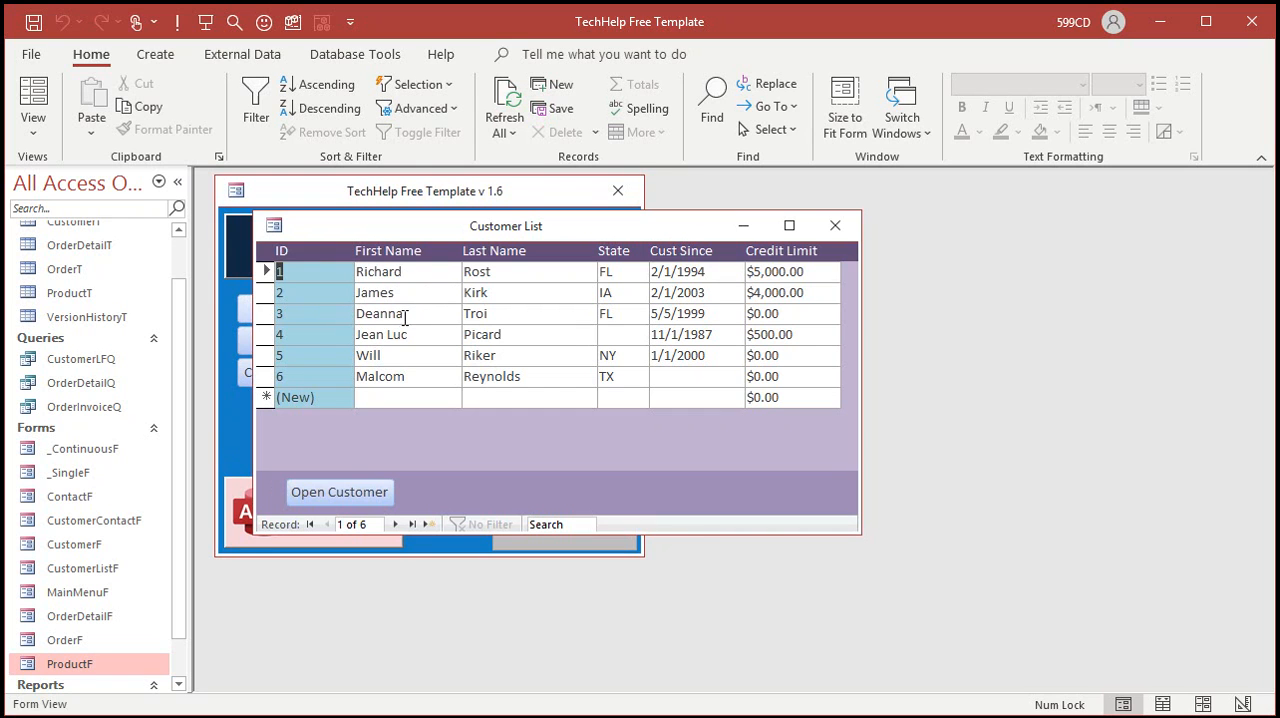
{"action": "key", "text": "Tab"}
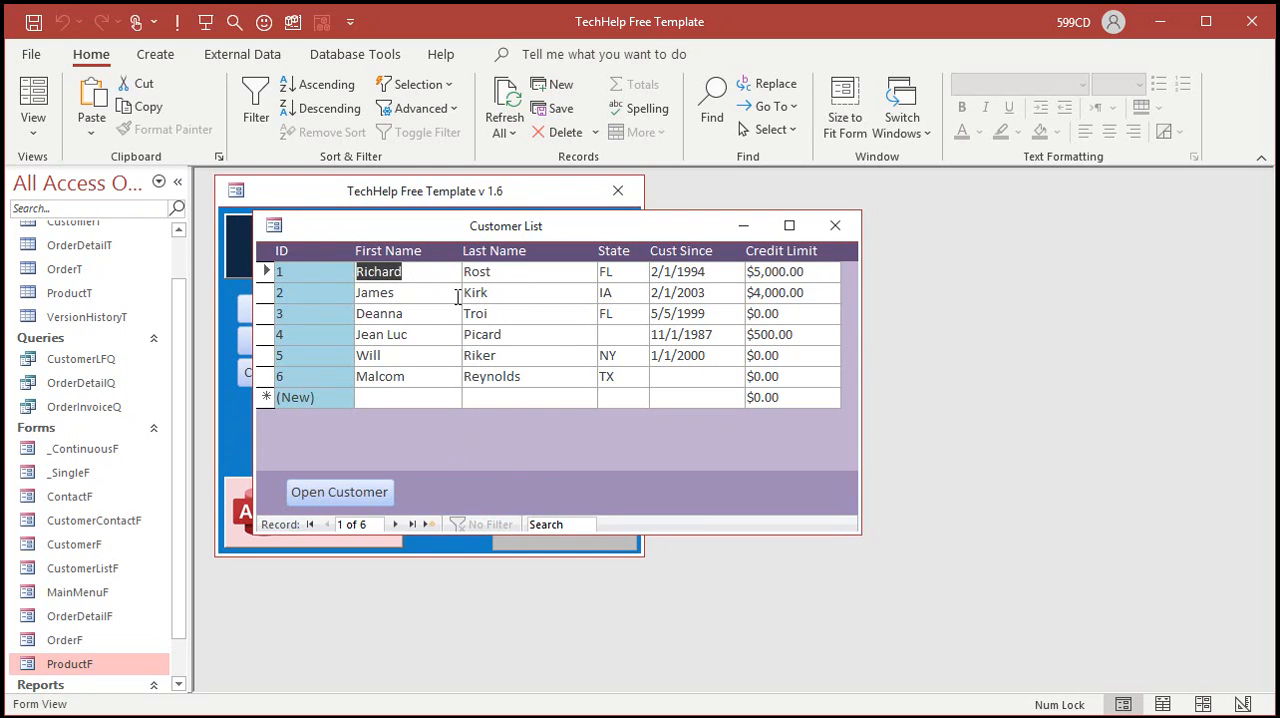
{"action": "right_click", "coordinate": [562, 463]}
{"action": "left_click", "coordinate": [632, 532]}
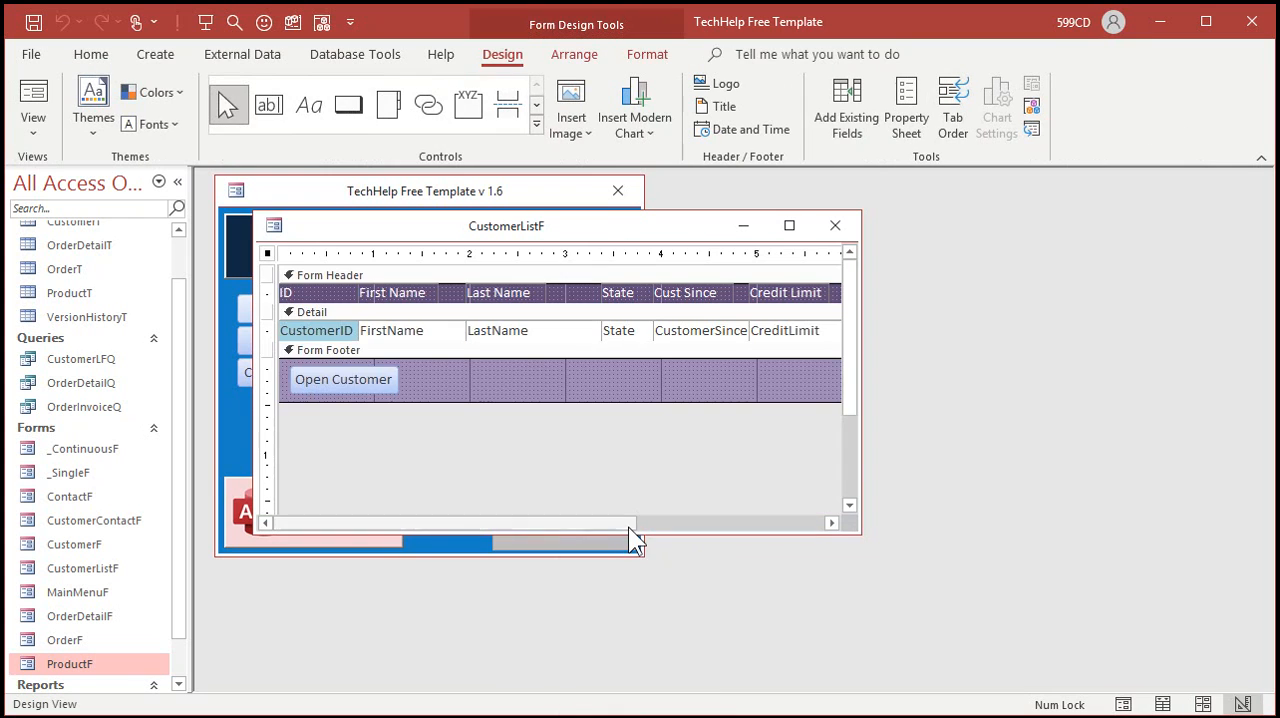
Step: Set Tab Stop to No for all the text boxes in the Detail section of CustomerListF
{"action": "left_click", "coordinate": [258, 329]}
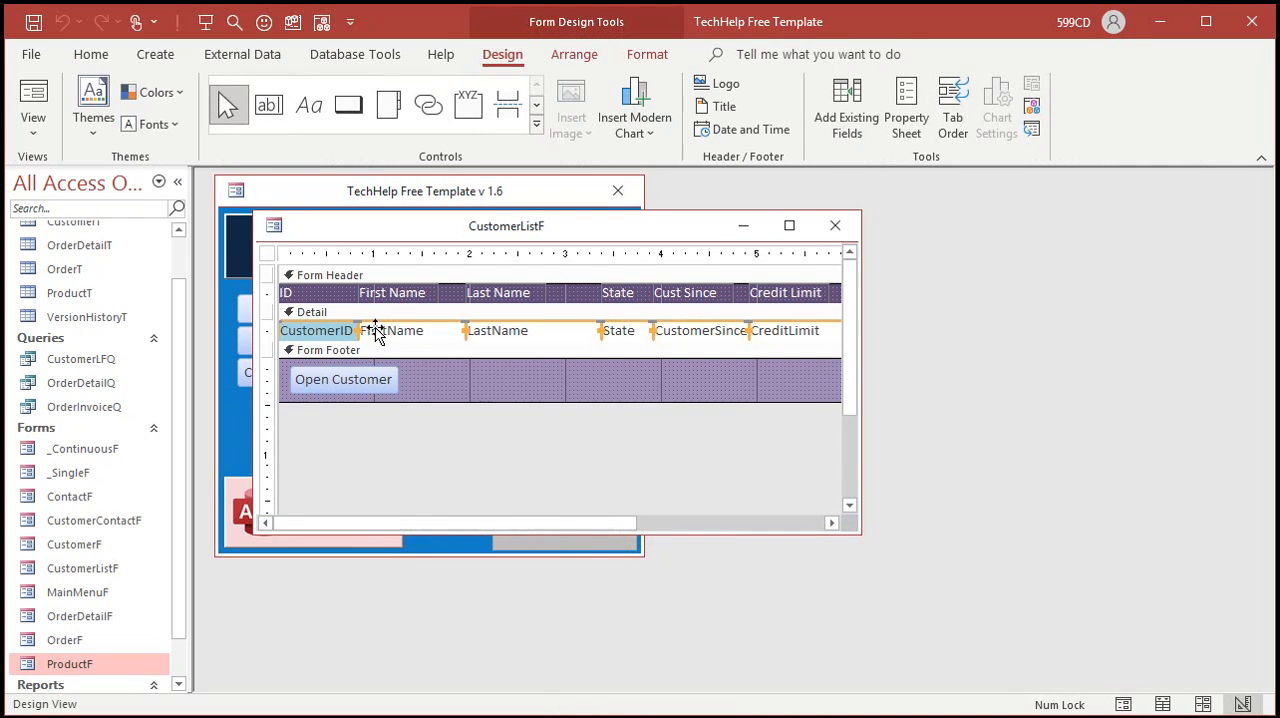
{"action": "right_click", "coordinate": [374, 331]}
{"action": "left_click", "coordinate": [400, 704]}
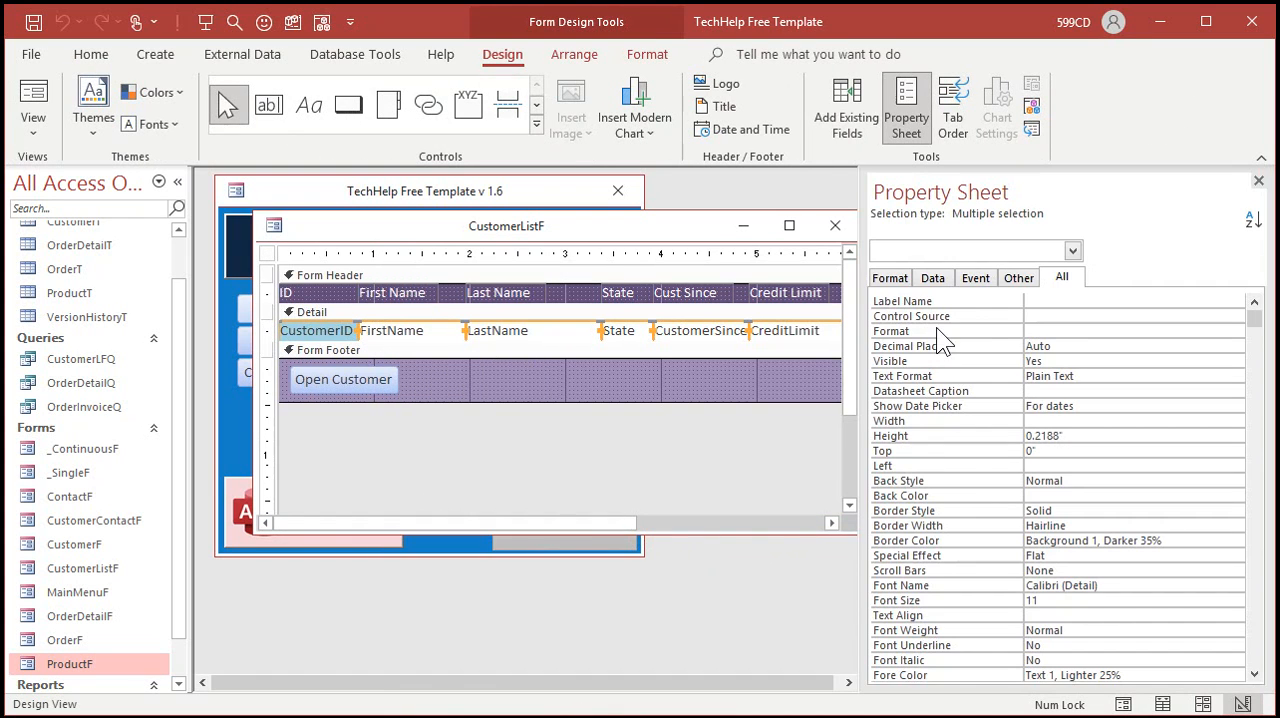
{"action": "left_click", "coordinate": [1019, 277]}
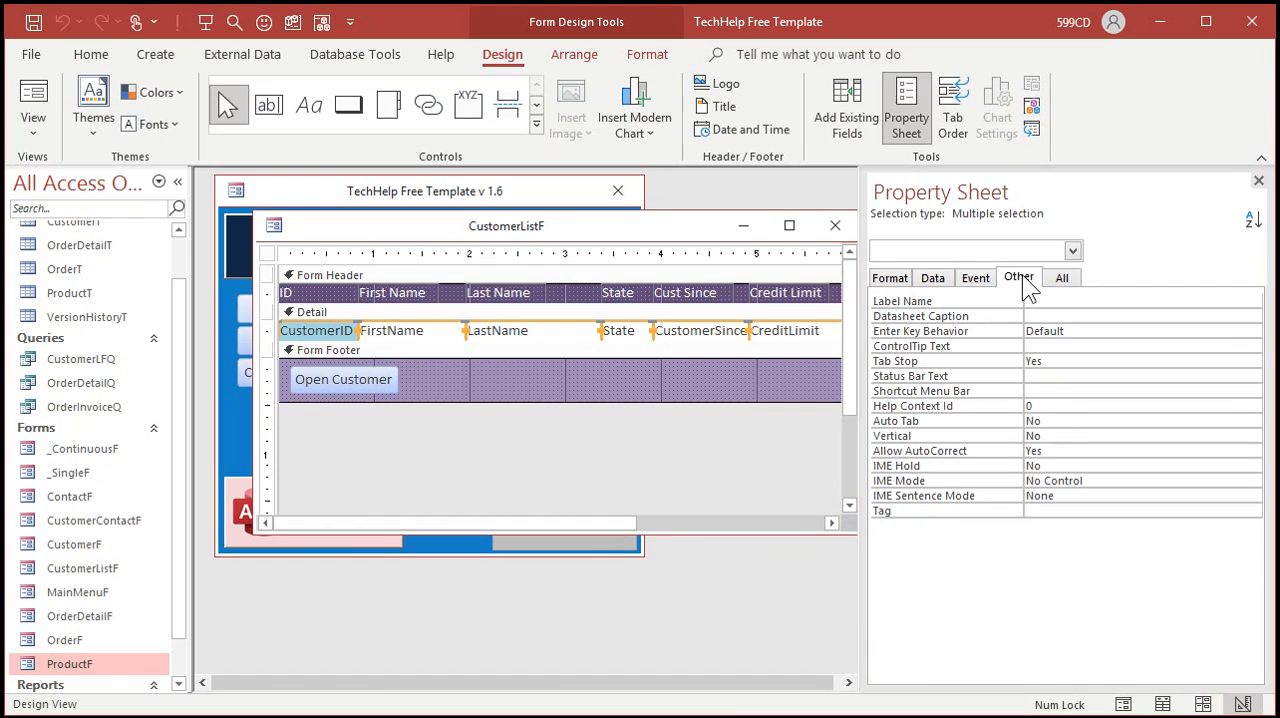
{"action": "double_click", "coordinate": [1066, 361]}
{"action": "left_click", "coordinate": [597, 375]}
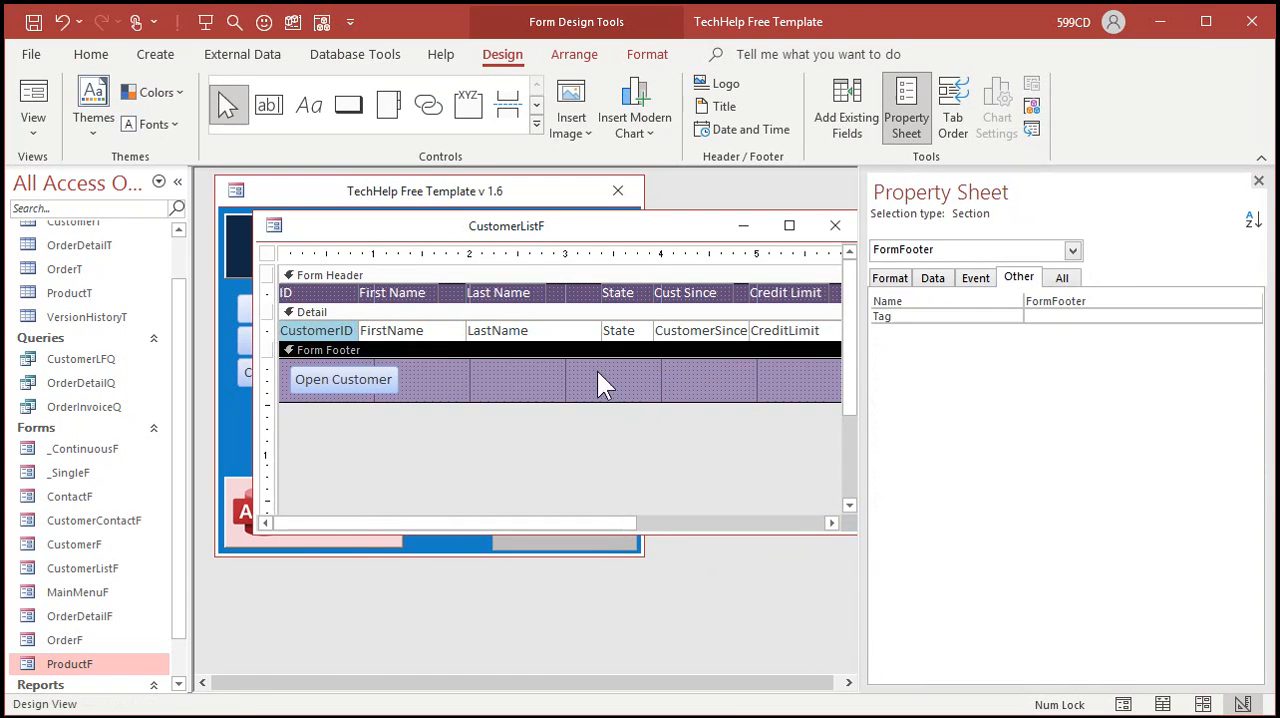
Step: Set Tab Stop to Yes for the FirstName text box, and close and reopen the customer list form
{"action": "left_click", "coordinate": [436, 331]}
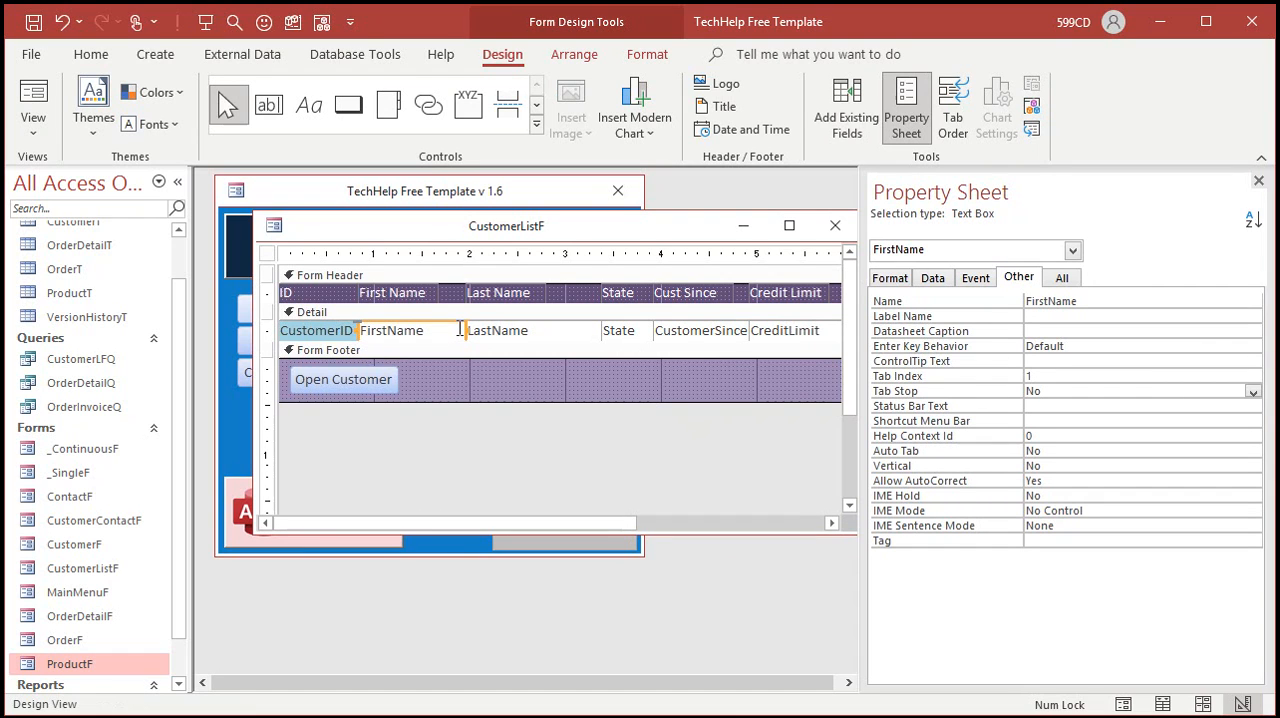
{"action": "double_click", "coordinate": [1060, 391]}
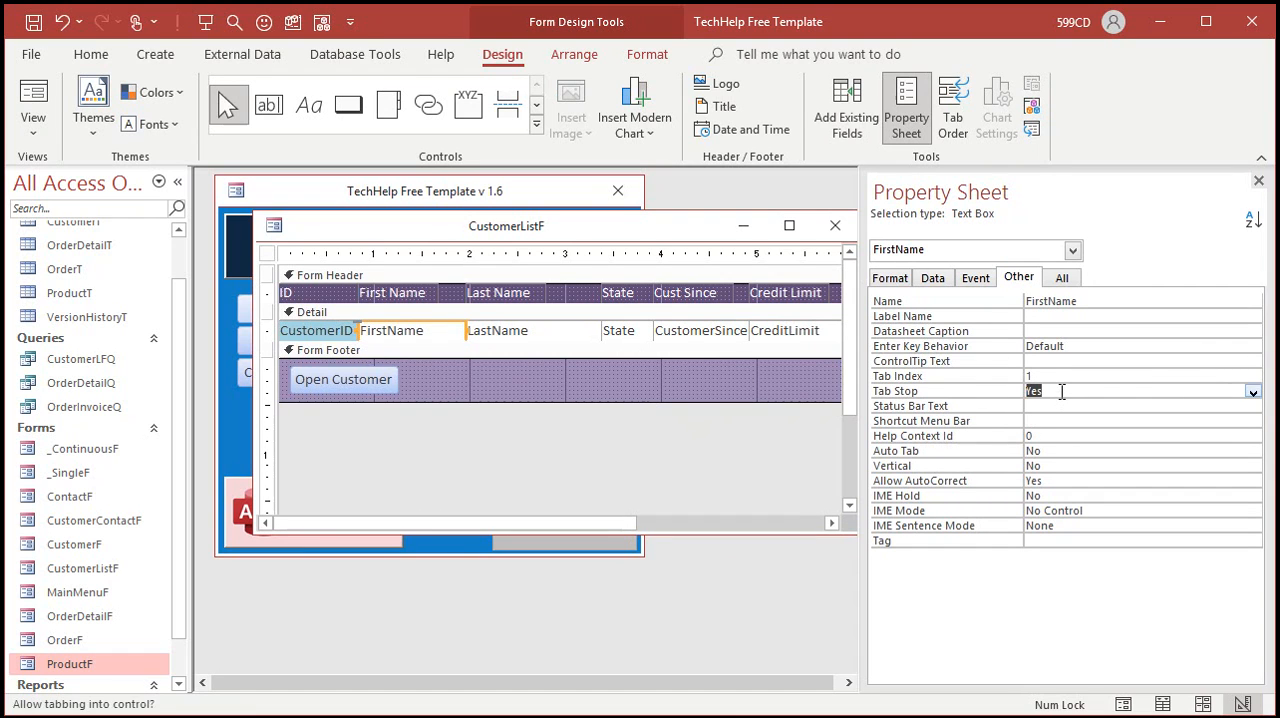
{"action": "left_click", "coordinate": [1258, 180]}
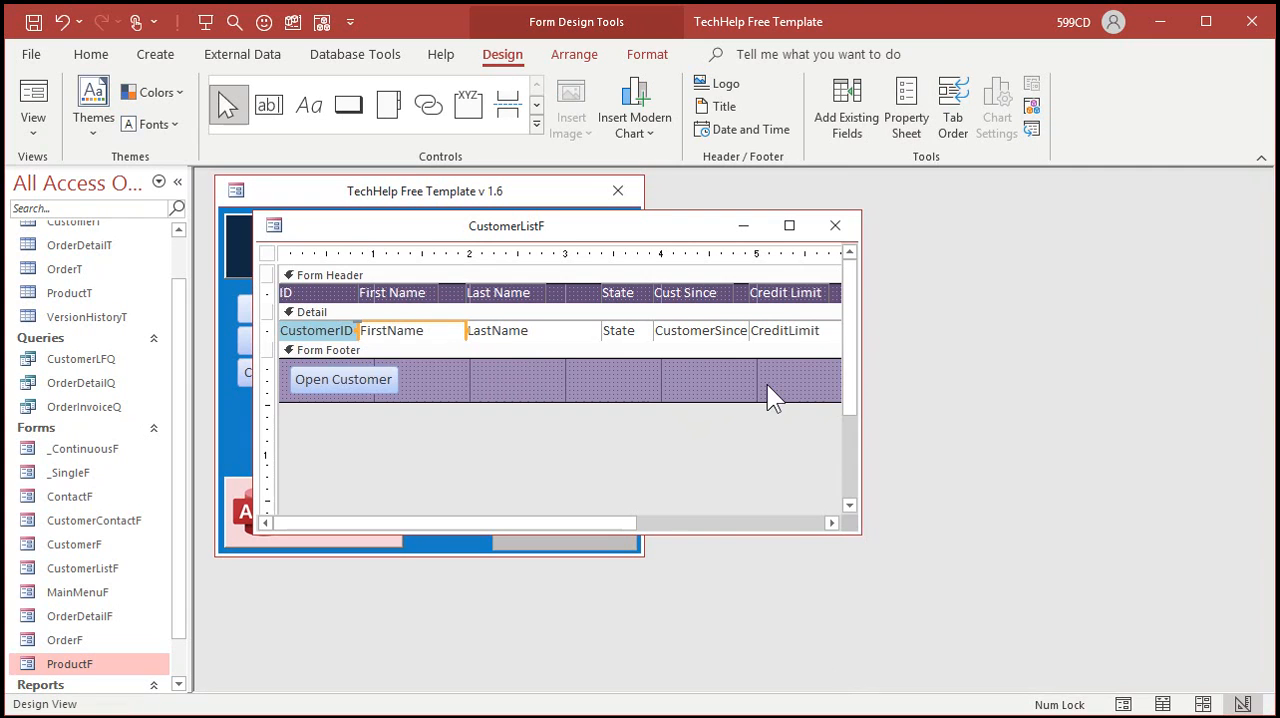
{"action": "left_click", "coordinate": [842, 230]}
{"action": "left_click", "coordinate": [373, 303]}
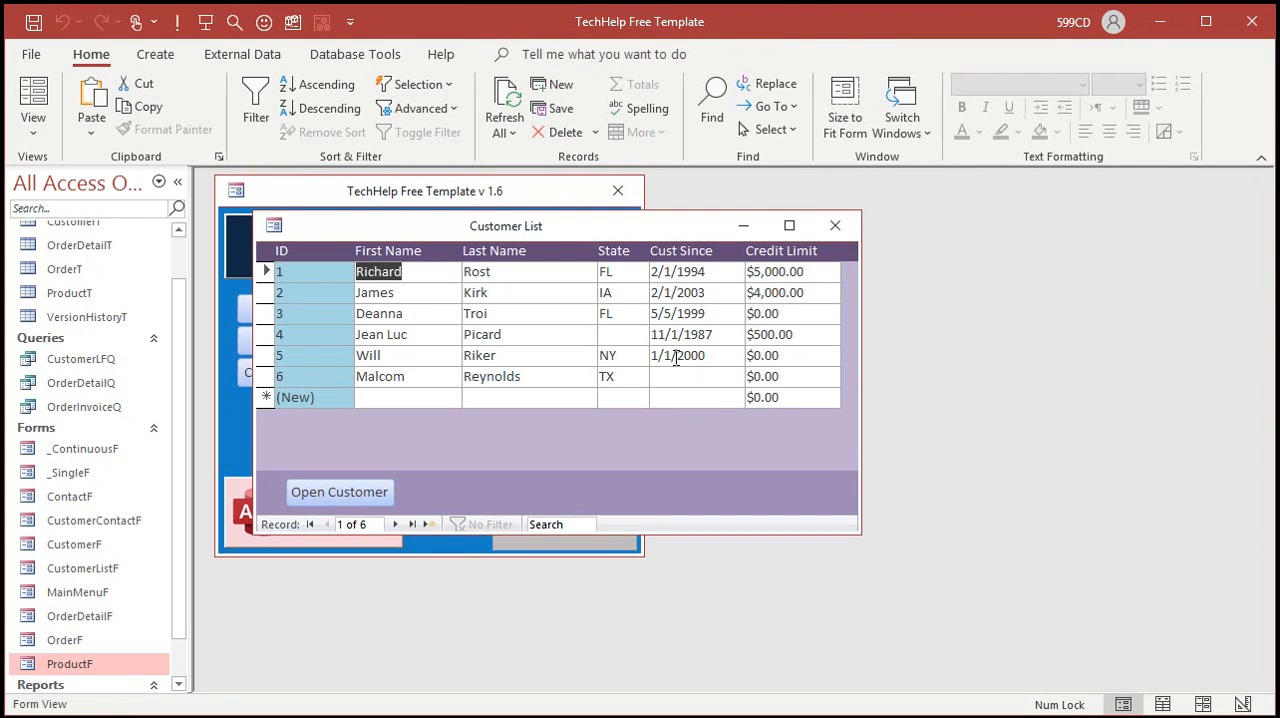
Step: Move down the First Name column of the customer list to the new record row, and close the list
{"action": "key", "text": "Down"}
{"action": "key", "text": "Down"}
{"action": "key", "text": "Down"}
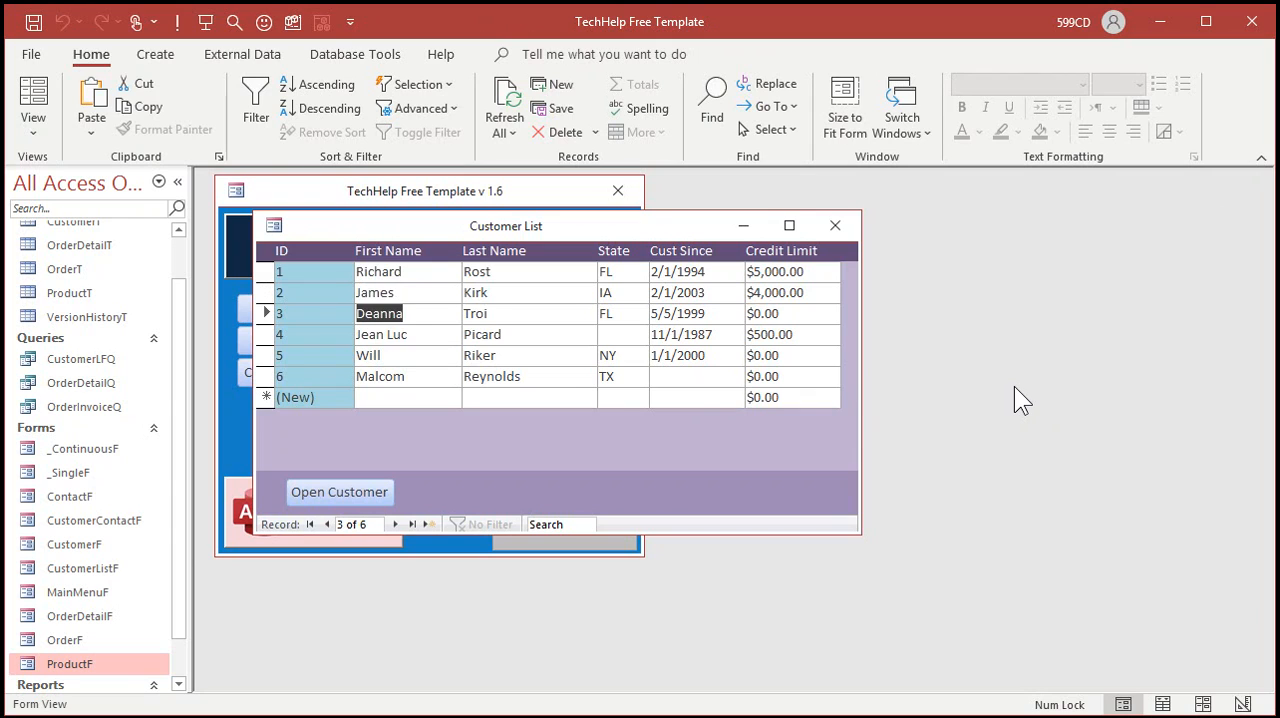
{"action": "key", "text": "Down"}
{"action": "key", "text": "Down"}
{"action": "key", "text": "Down"}
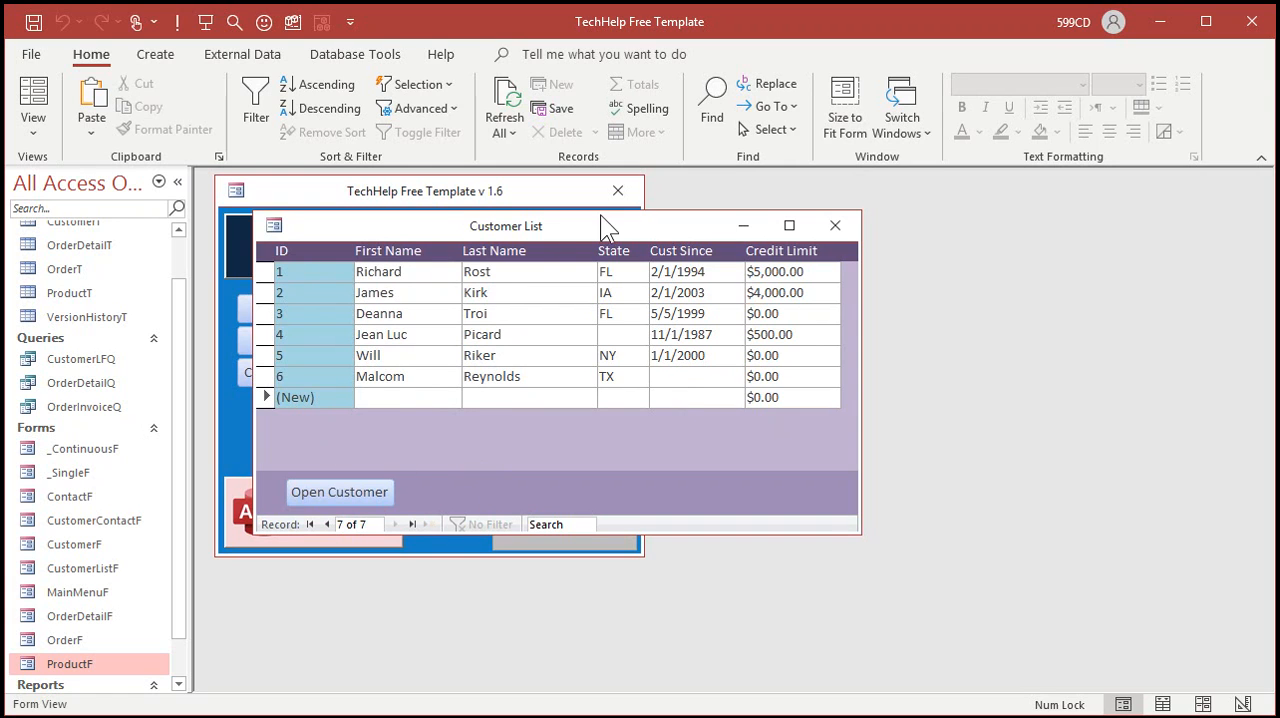
{"action": "left_click", "coordinate": [835, 225]}
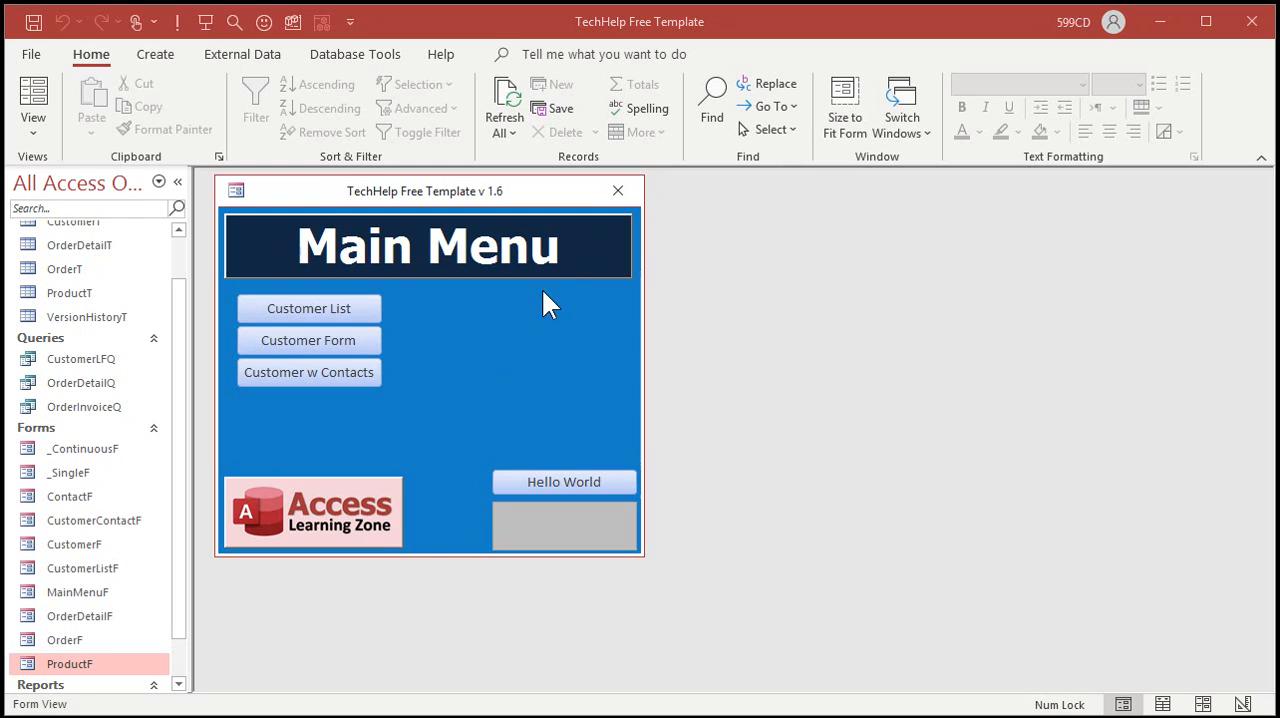
Step: Open the main menu form in Design view, enlarge its window, and add an unbound text box with its label above it
{"action": "right_click", "coordinate": [536, 347]}
{"action": "left_click", "coordinate": [540, 389]}
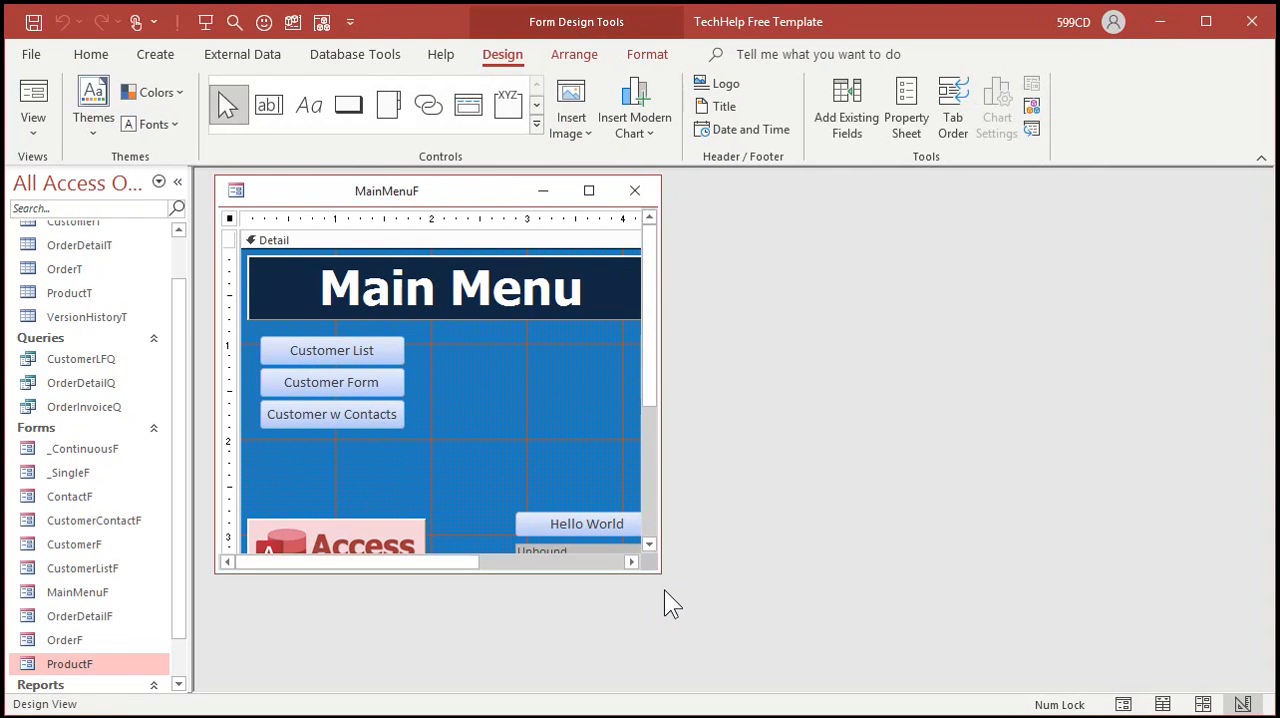
{"action": "left_click_drag", "start_coordinate": [660, 571], "coordinate": [815, 650]}
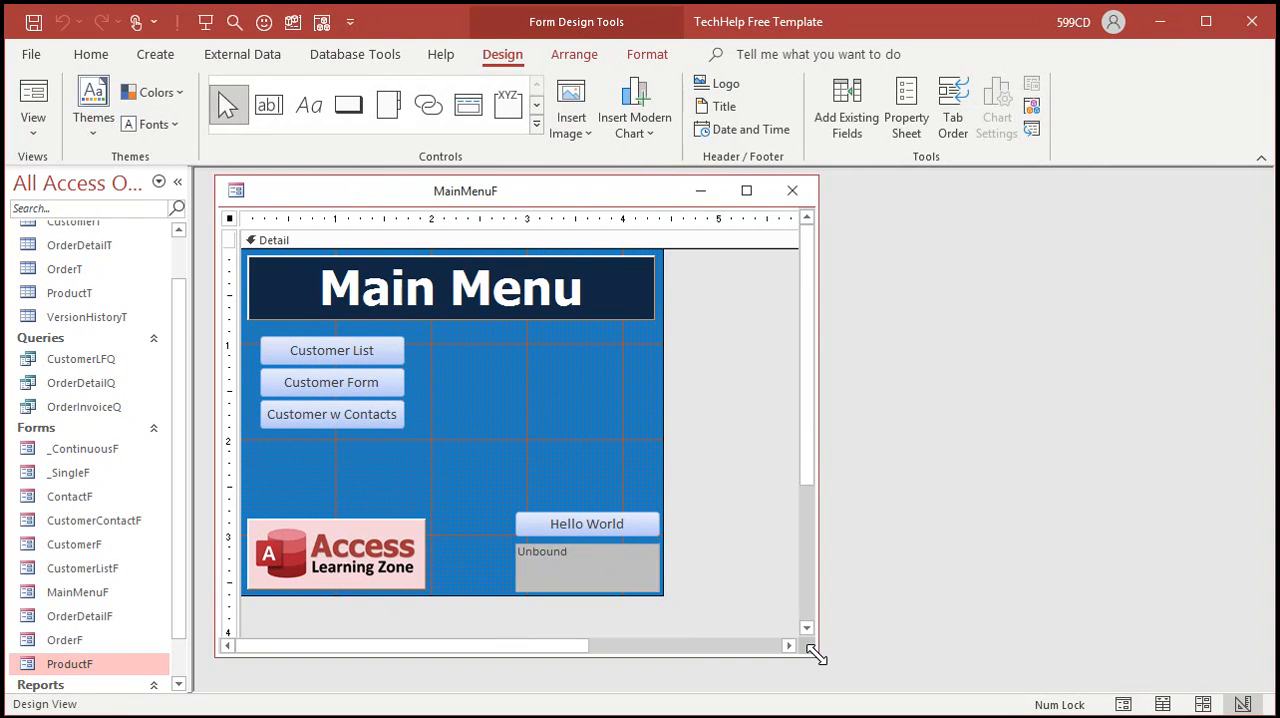
{"action": "left_click", "coordinate": [279, 122]}
{"action": "left_click", "coordinate": [505, 361]}
{"action": "left_click_drag", "start_coordinate": [392, 362], "coordinate": [458, 338]}
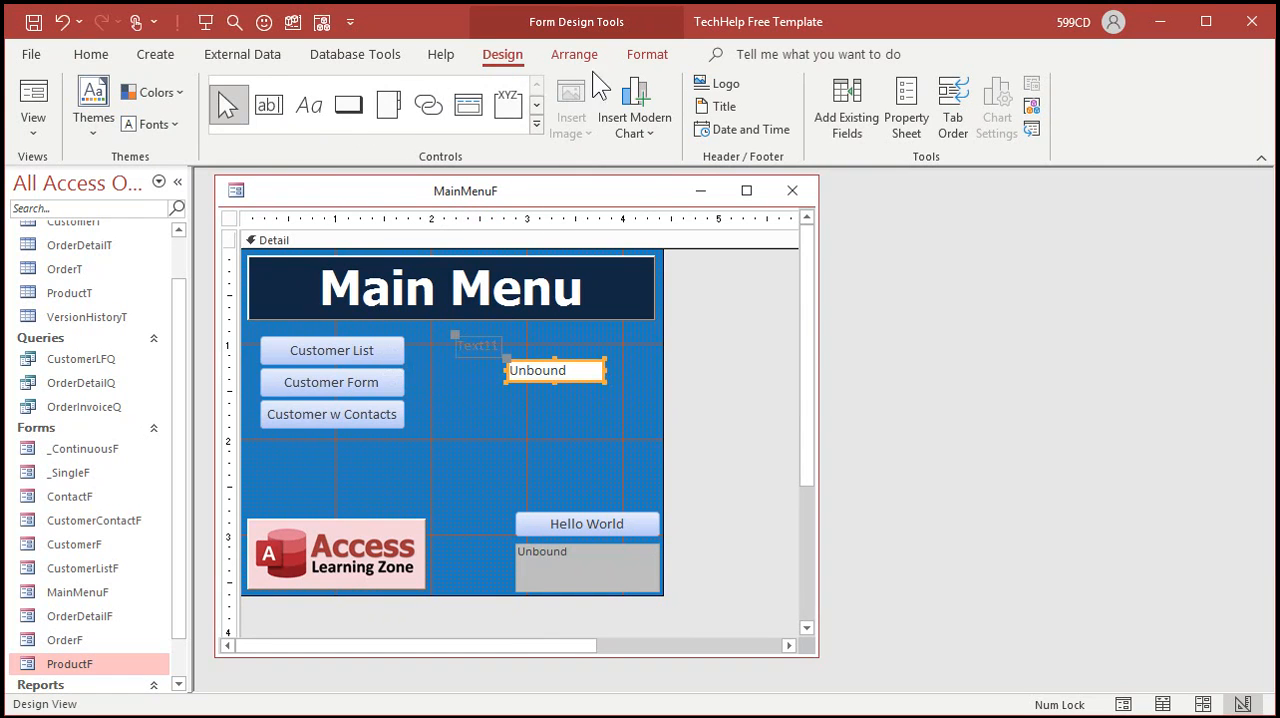
{"action": "left_click", "coordinate": [640, 52]}
{"action": "left_click", "coordinate": [254, 123]}
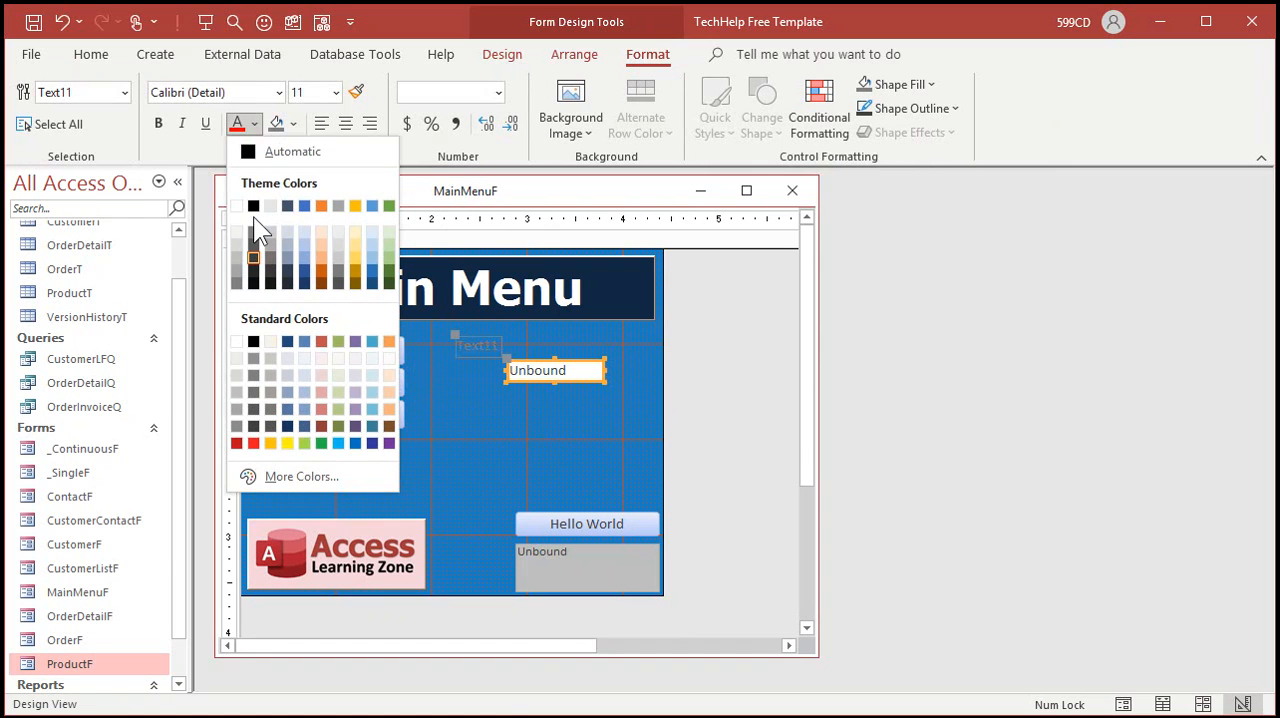
{"action": "left_click", "coordinate": [237, 342]}
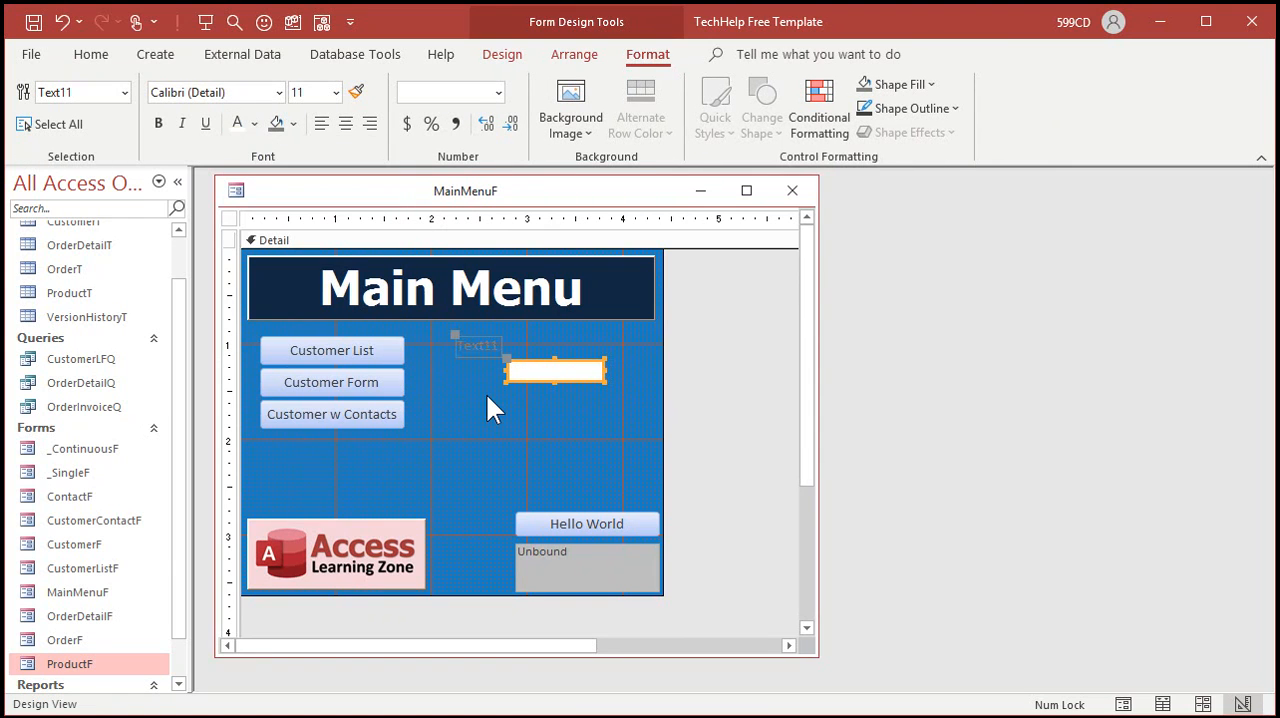
{"action": "key", "text": "ctrl+z"}
Step: Make the new text box's label text white and change its caption to "Product Code Lookup:"
{"action": "left_click", "coordinate": [473, 350]}
{"action": "left_click", "coordinate": [240, 135]}
{"action": "left_click", "coordinate": [485, 348]}
{"action": "type", "text": "Star"}
{"action": "key", "text": "BackSpace"}
{"action": "key", "text": "BackSpace"}
{"action": "key", "text": "BackSpace"}
{"action": "key", "text": "BackSpace"}
{"action": "type", "text": "Product Code Lookup:"}
{"action": "key", "text": "Return"}
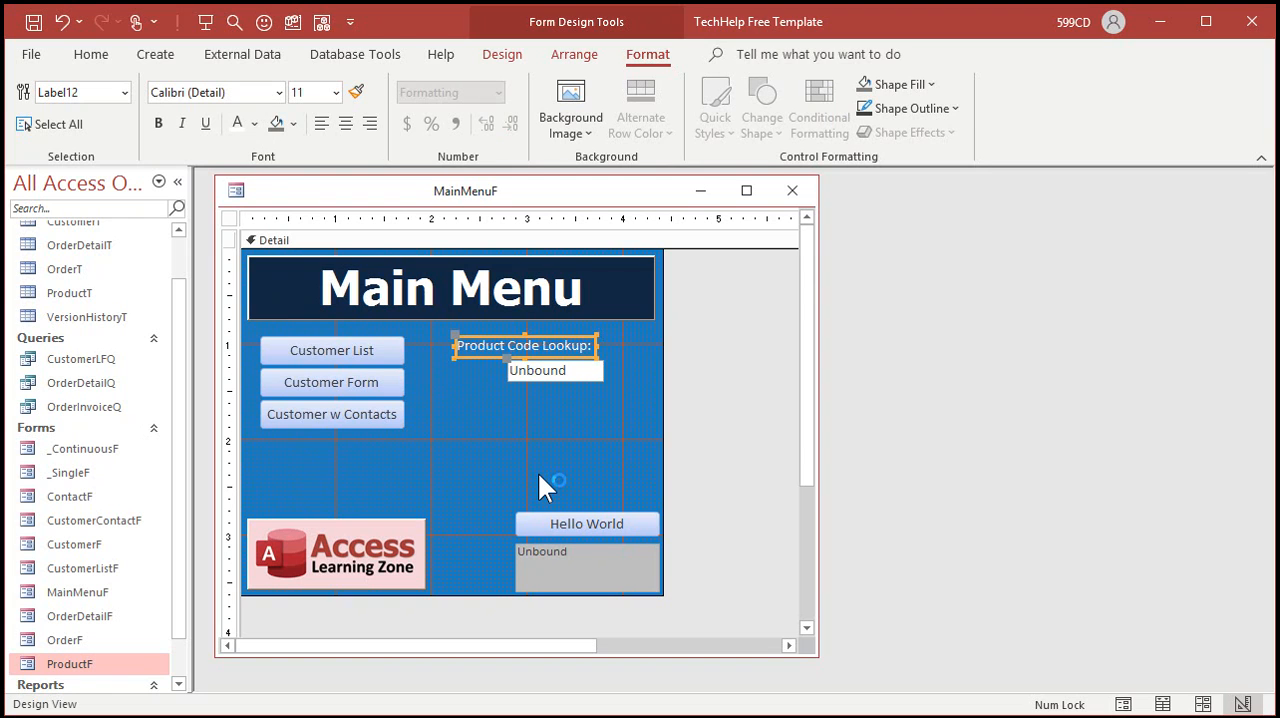
Step: Align the unbound text box with the label's left edge and widen it to about 1.92 inches
{"action": "left_click", "coordinate": [535, 378]}
{"action": "left_click_drag", "start_coordinate": [507, 371], "coordinate": [452, 372]}
{"action": "left_click_drag", "start_coordinate": [606, 371], "coordinate": [640, 371]}
{"action": "left_click", "coordinate": [585, 432]}
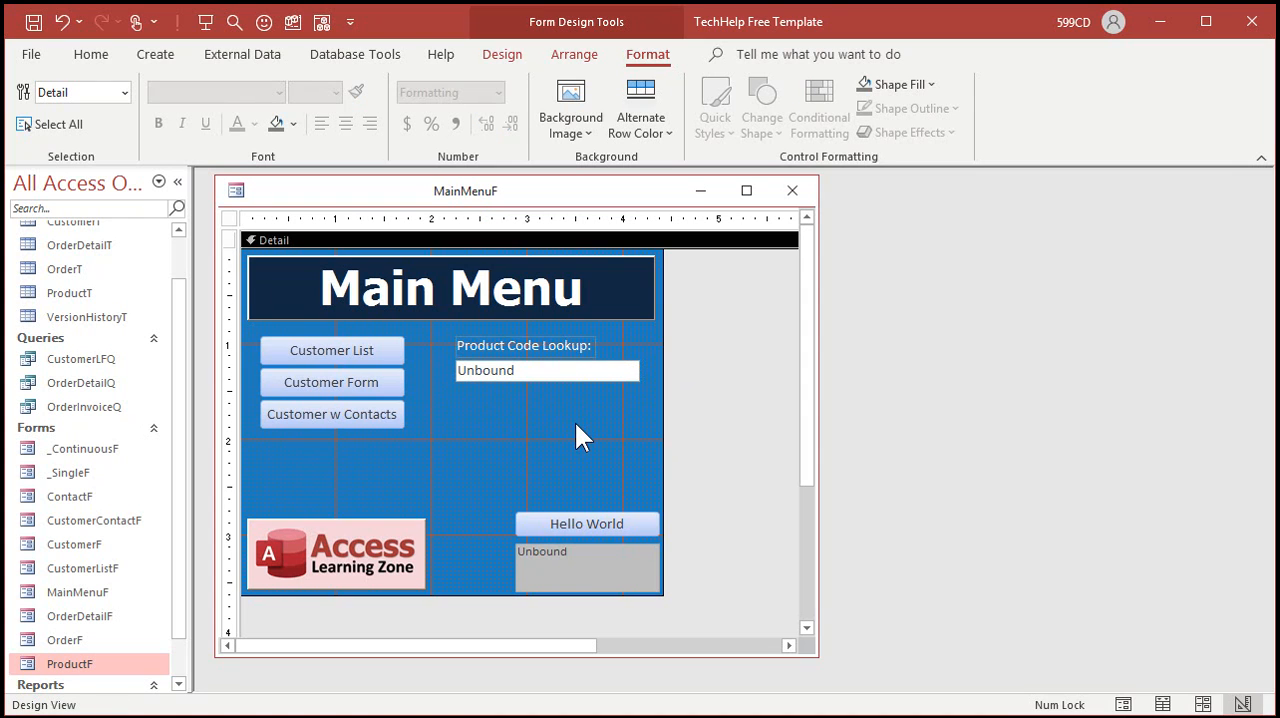
Step: Name the unbound text box ProductCodeLookup and close its properties
{"action": "double_click", "coordinate": [541, 372]}
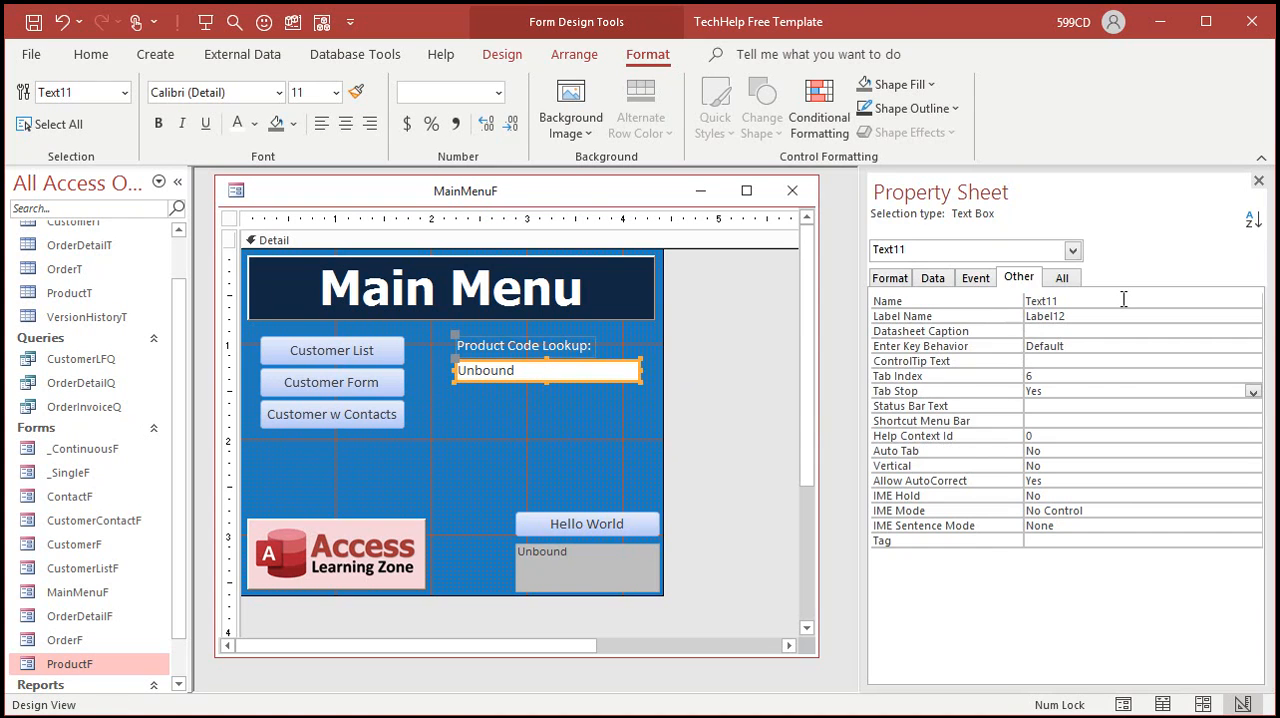
{"action": "left_click", "coordinate": [1062, 277]}
{"action": "scroll", "coordinate": [1260, 318], "scroll_direction": "up", "scroll_amount": 20}
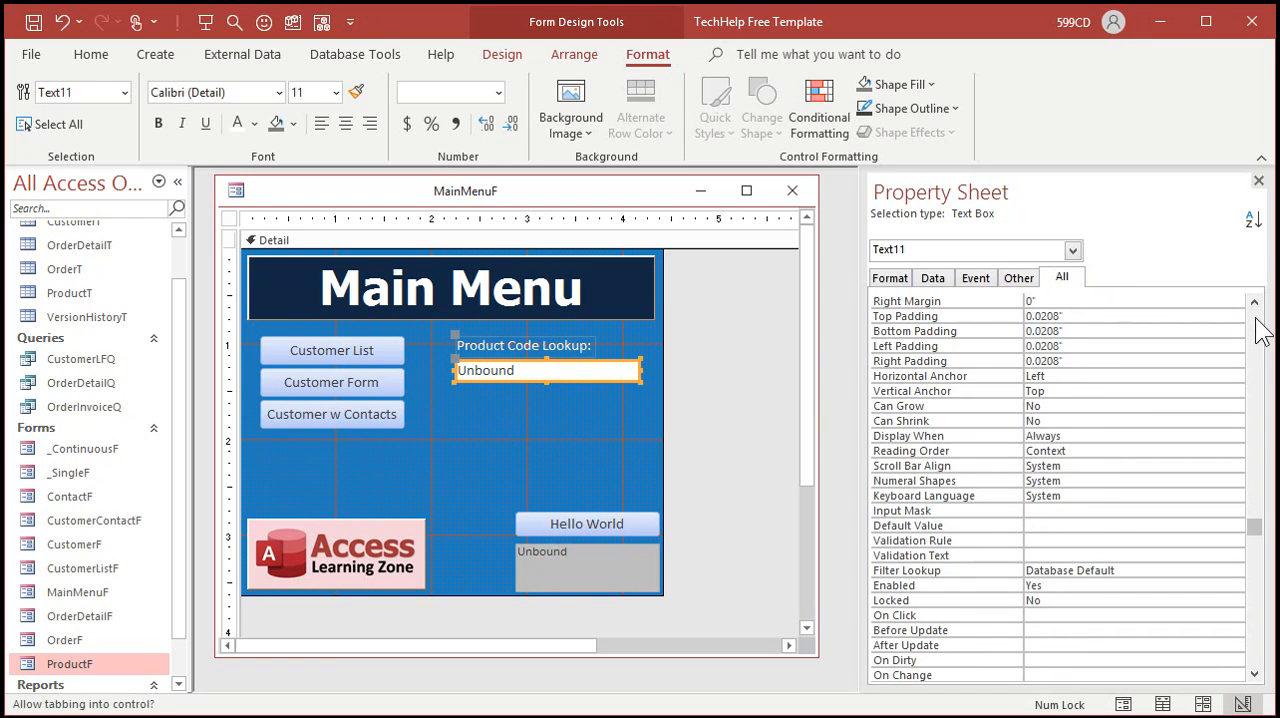
{"action": "double_click", "coordinate": [1083, 301]}
{"action": "type", "text": "ProductCodeLookup"}
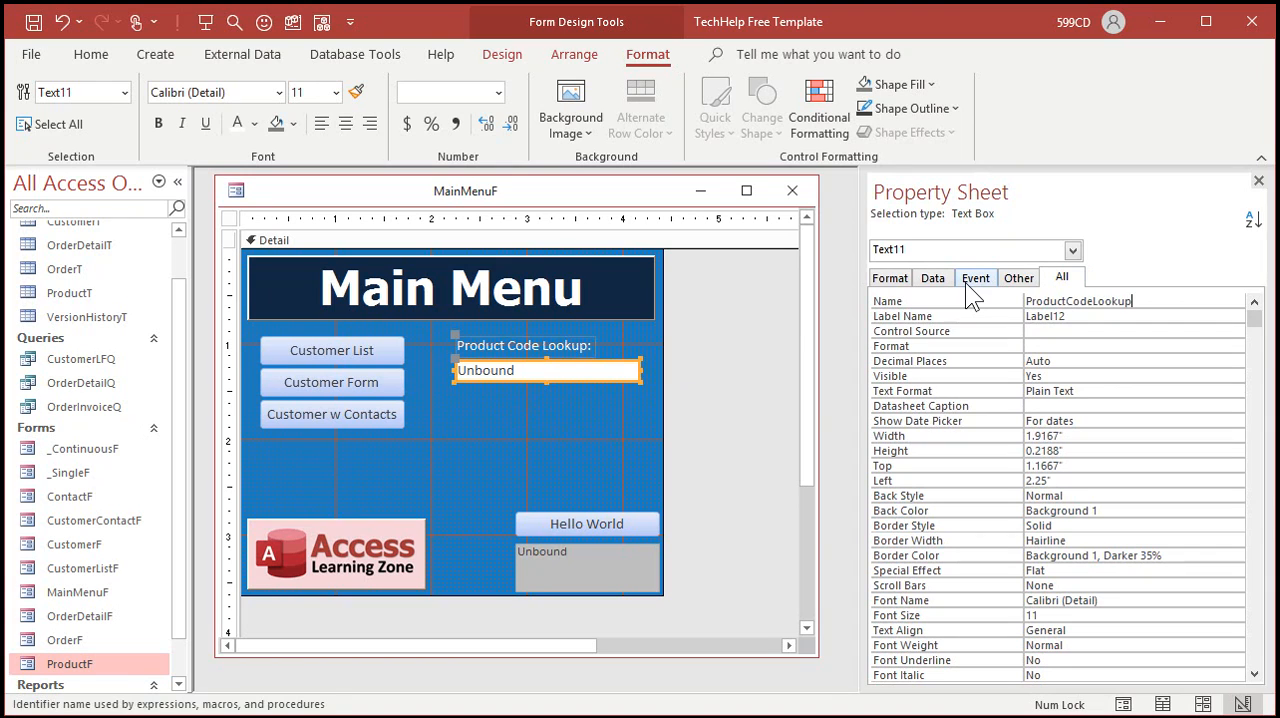
{"action": "key", "text": "Return"}
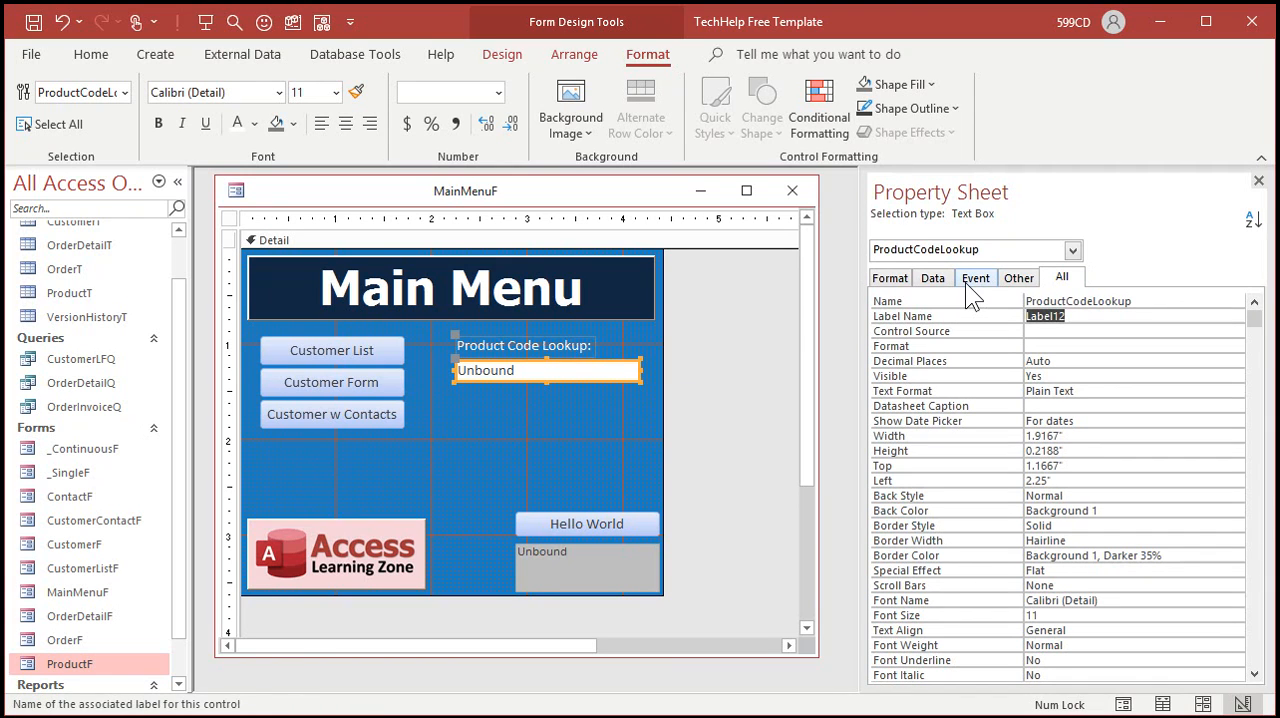
{"action": "key", "text": "F4"}
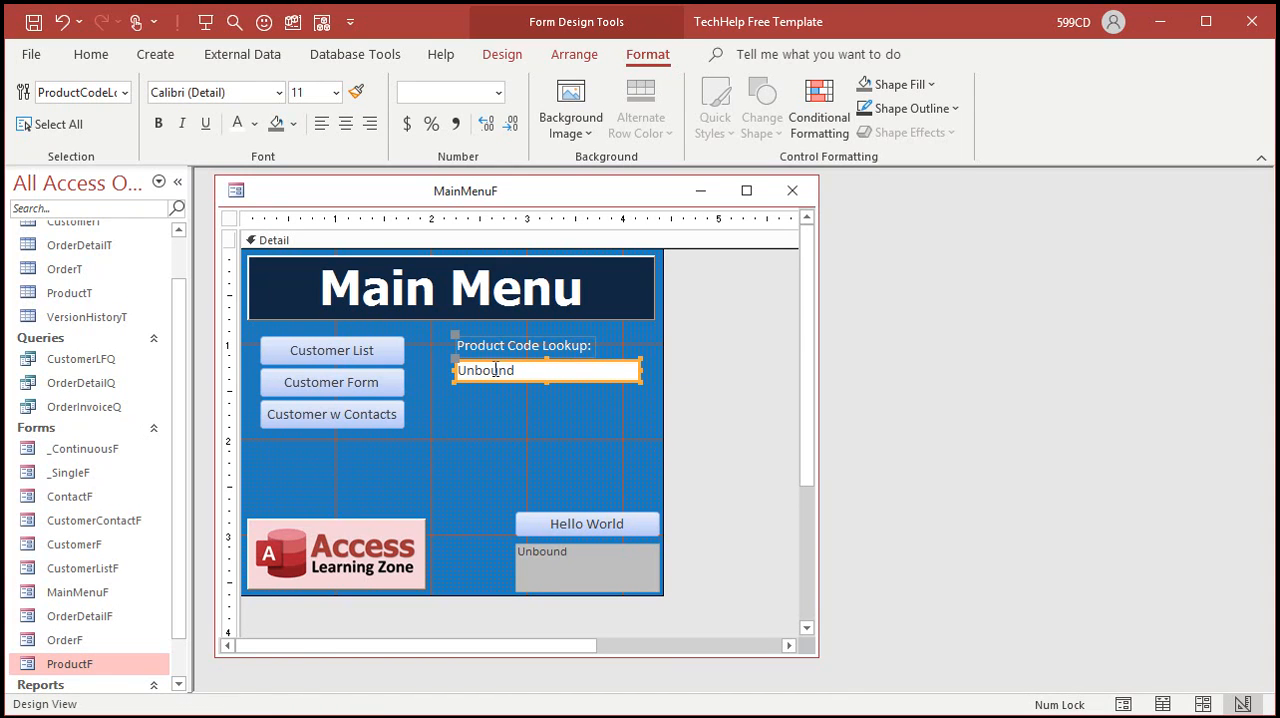
{"action": "left_click", "coordinate": [552, 408]}
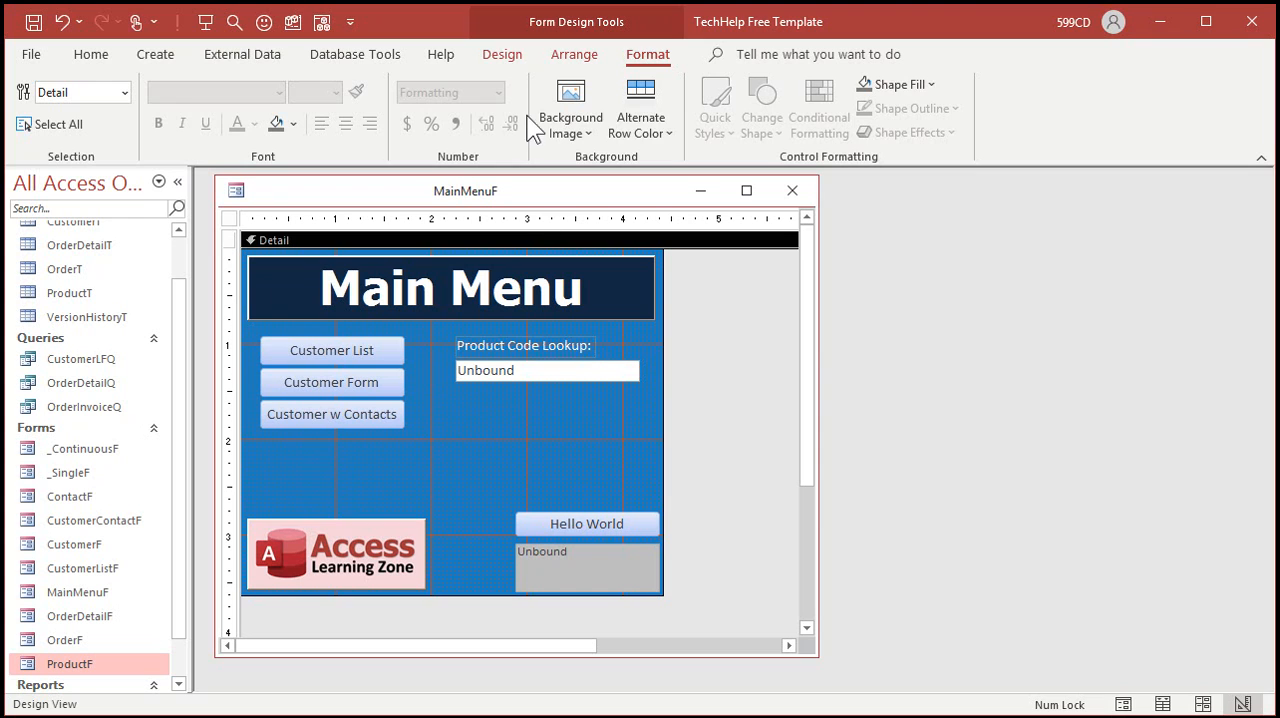
Step: Add a command button below the lookup text box with the Form Operations action Open Form
{"action": "left_click", "coordinate": [505, 56]}
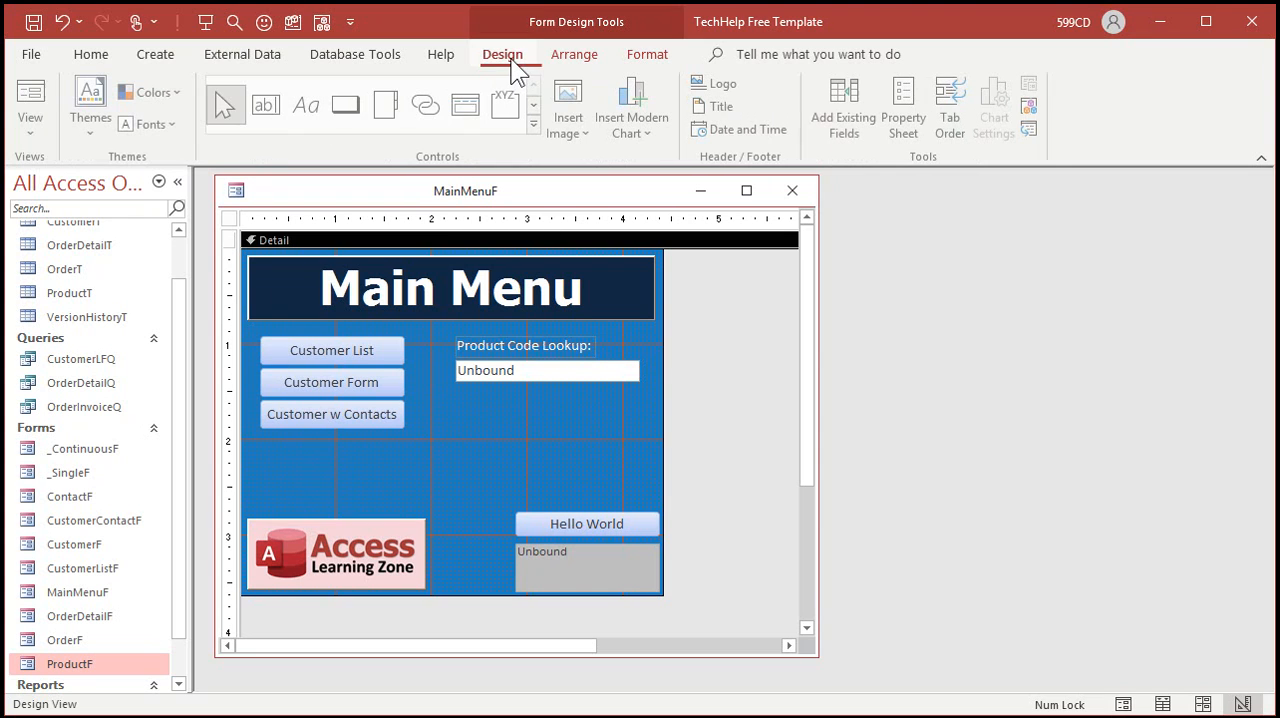
{"action": "left_click", "coordinate": [348, 104]}
{"action": "left_click", "coordinate": [502, 388]}
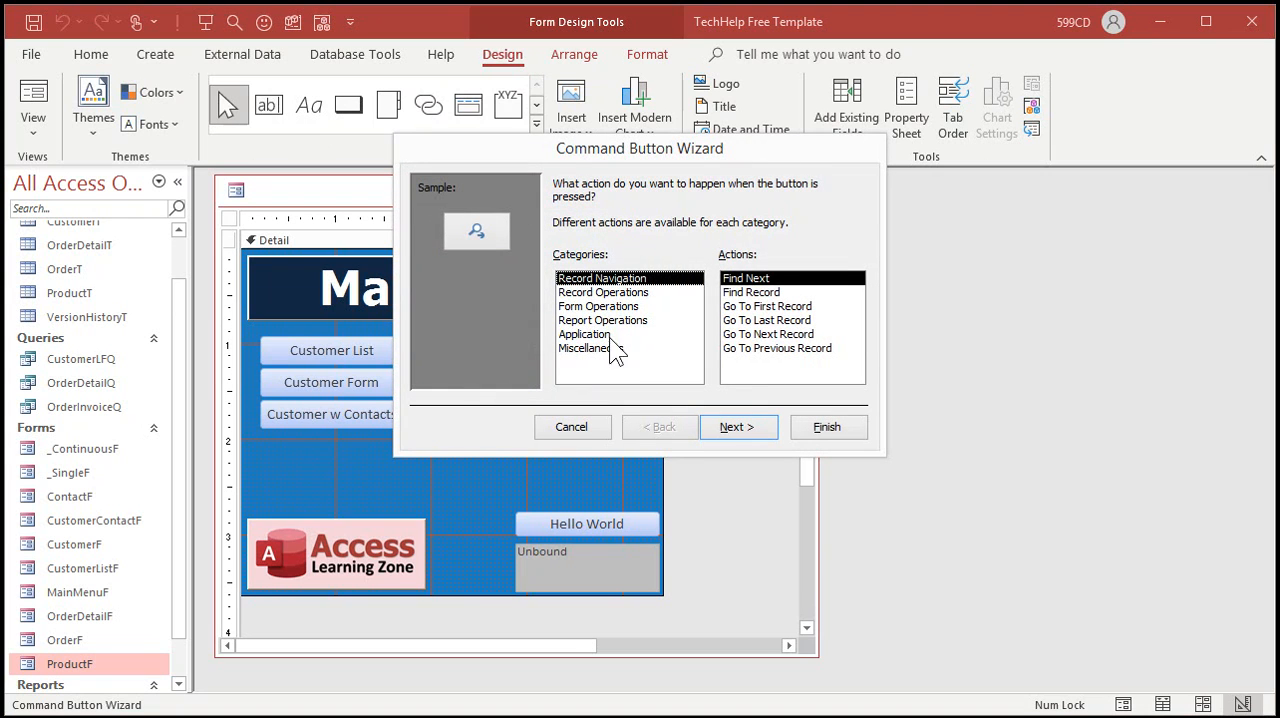
{"action": "left_click", "coordinate": [620, 307]}
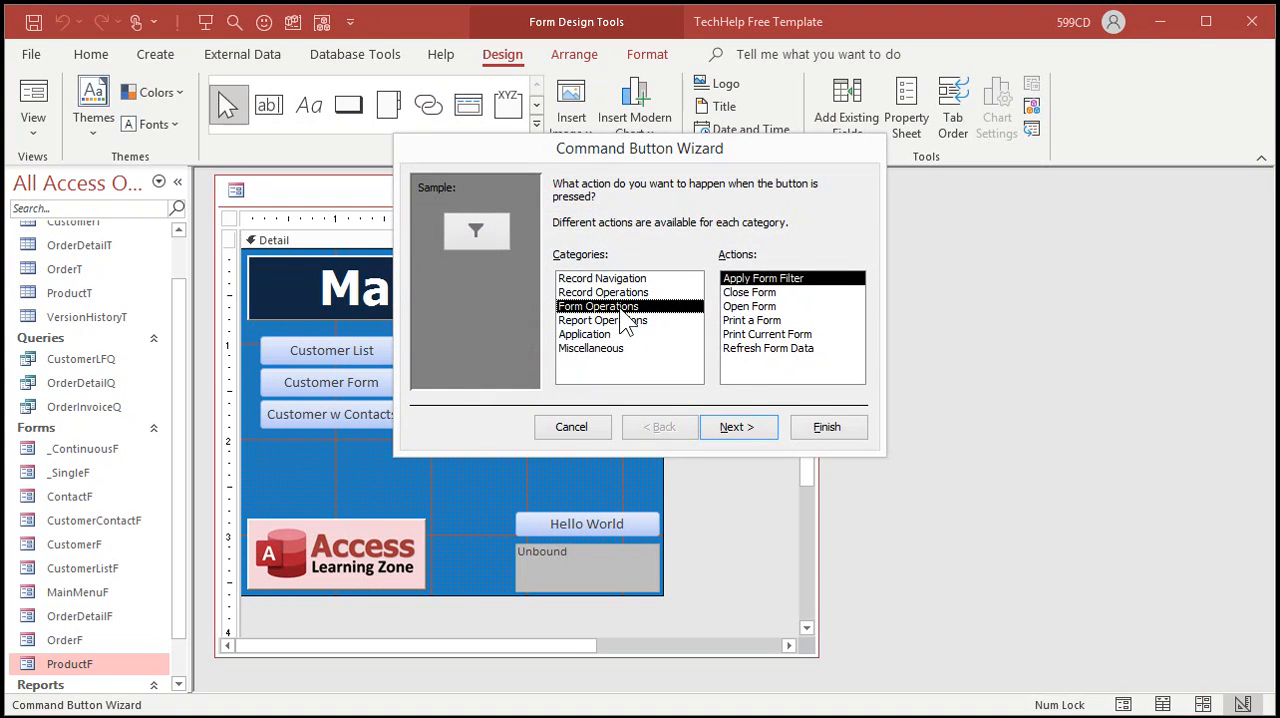
{"action": "left_click", "coordinate": [749, 306]}
{"action": "left_click", "coordinate": [750, 425]}
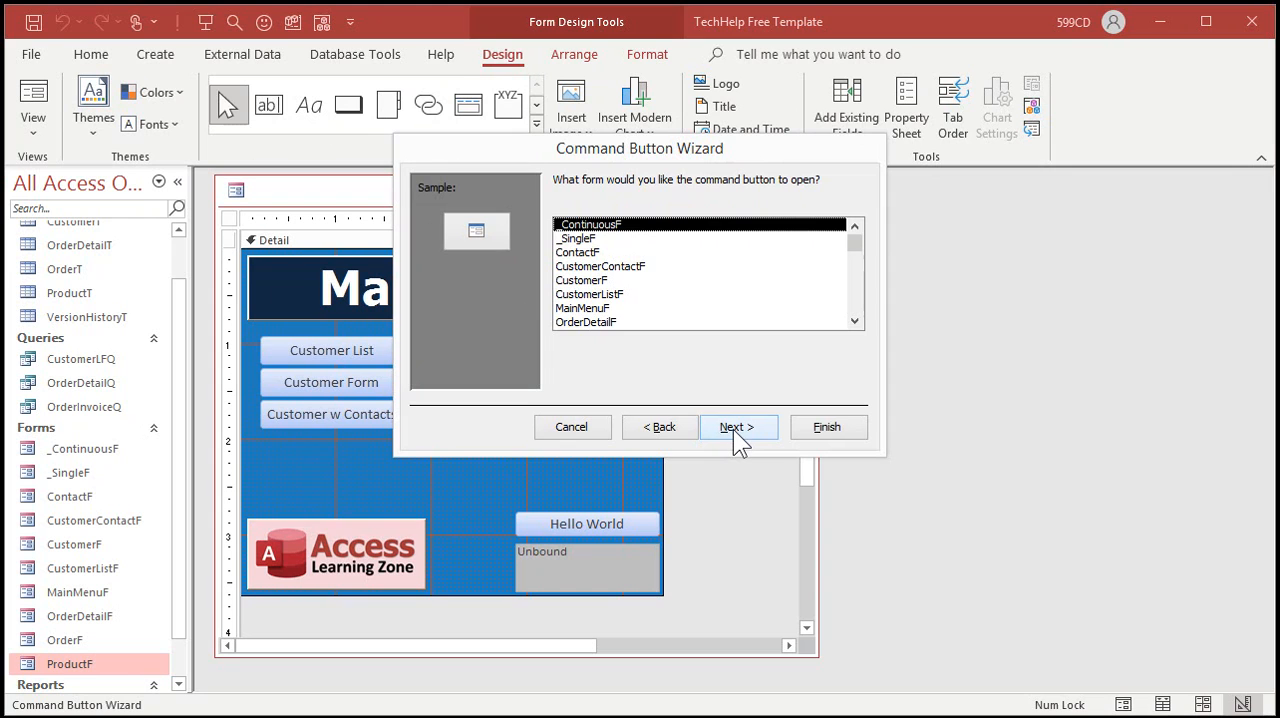
Step: Choose ProductF as the form the button opens, with the option to find specific data to display
{"action": "left_click", "coordinate": [857, 303]}
{"action": "left_click", "coordinate": [600, 322]}
{"action": "left_click", "coordinate": [752, 428]}
{"action": "left_click", "coordinate": [718, 281]}
{"action": "left_click", "coordinate": [750, 425]}
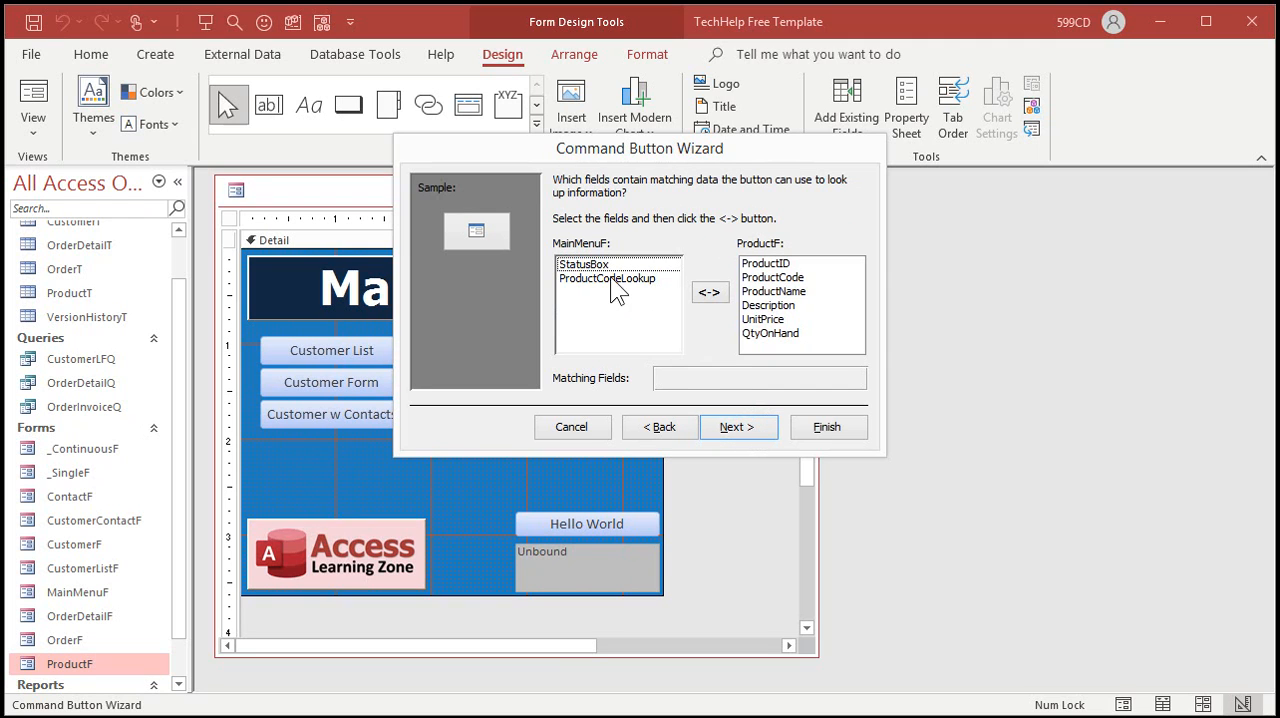
Step: Match the ProductCodeLookup field of MainMenuF to the ProductCode field of ProductF
{"action": "left_click", "coordinate": [601, 278]}
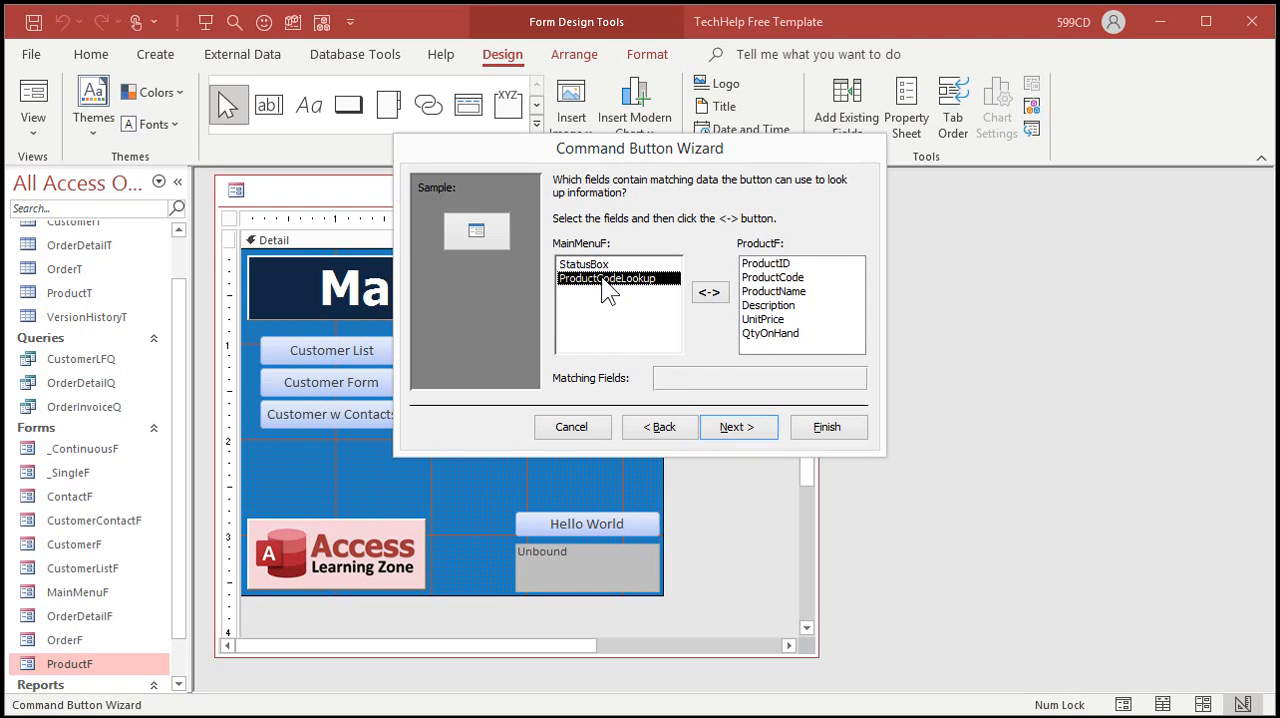
{"action": "left_click", "coordinate": [799, 279]}
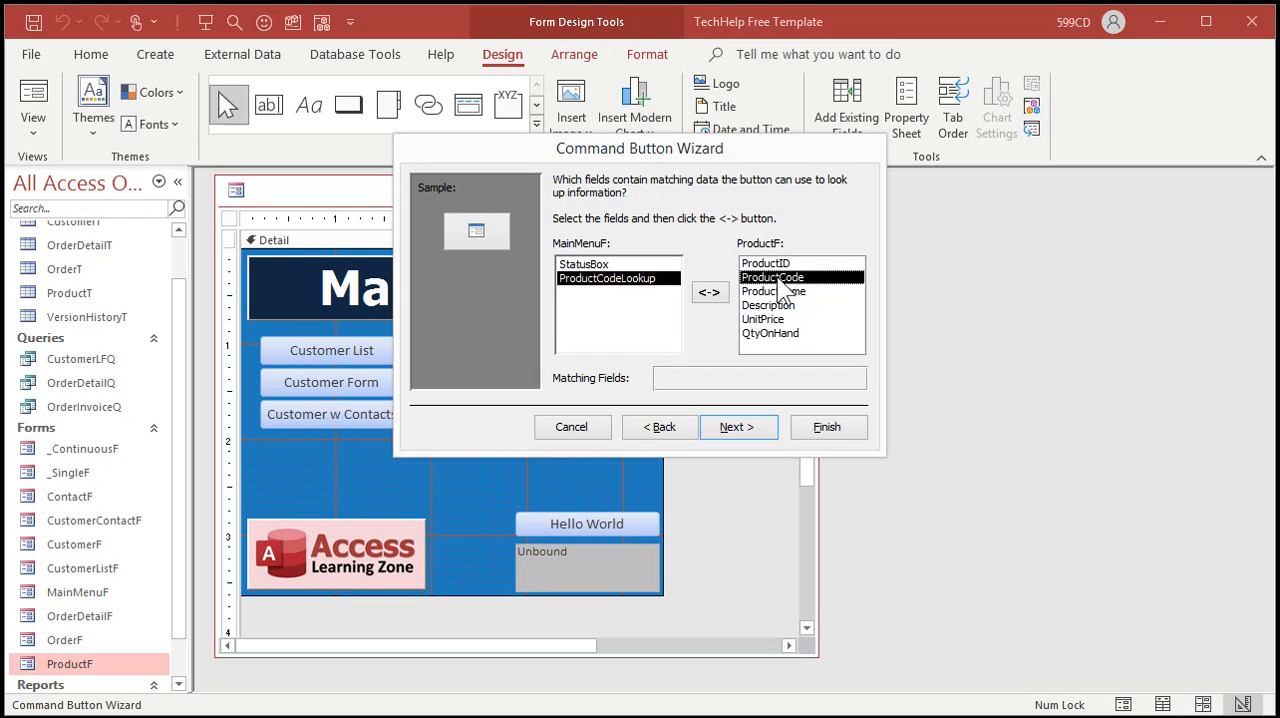
{"action": "left_click", "coordinate": [756, 432]}
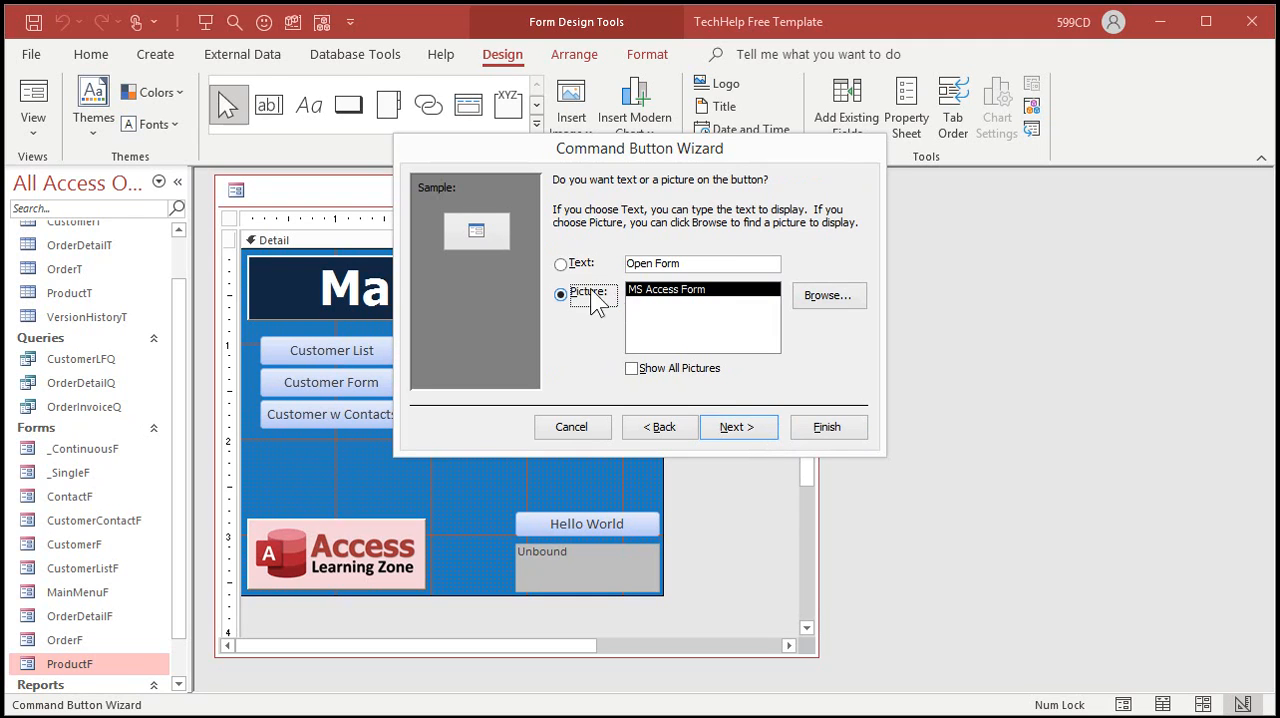
Step: Give the button the text "Lookup", name it LookupBtn, and finish the wizard
{"action": "left_click", "coordinate": [560, 264]}
{"action": "type", "text": "Lookup"}
{"action": "left_click", "coordinate": [740, 426]}
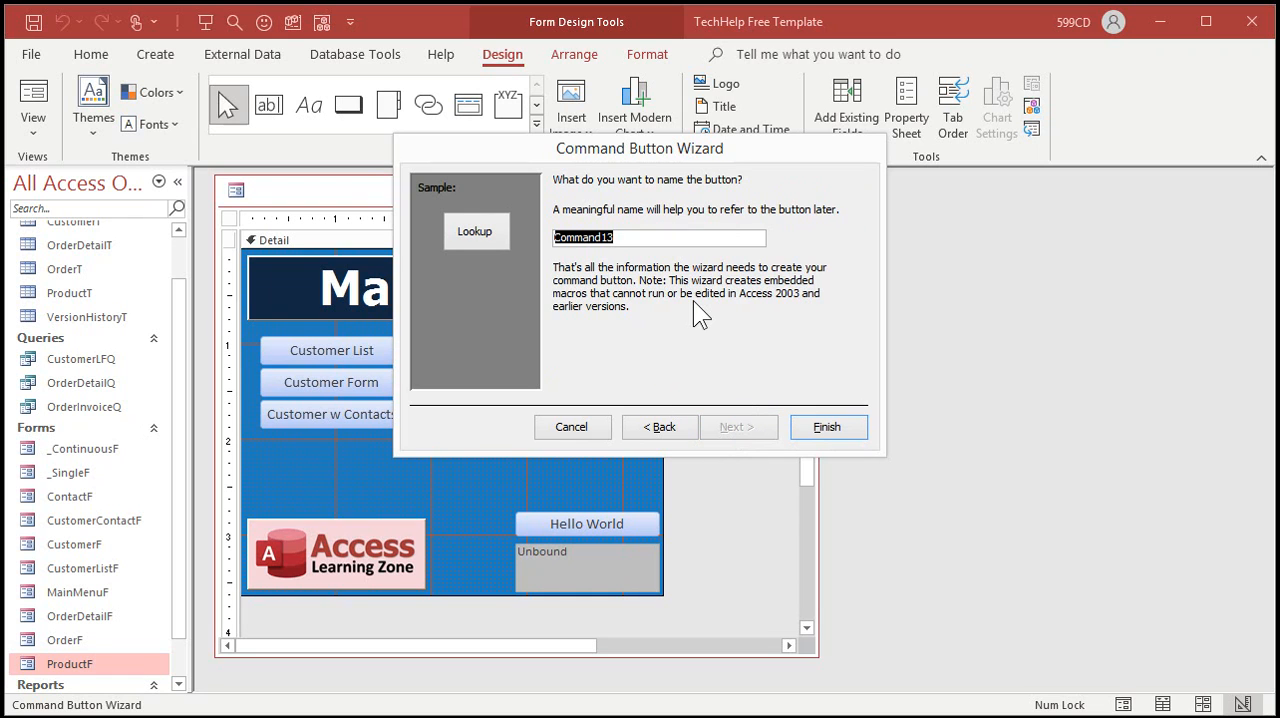
{"action": "type", "text": "LookupBtn"}
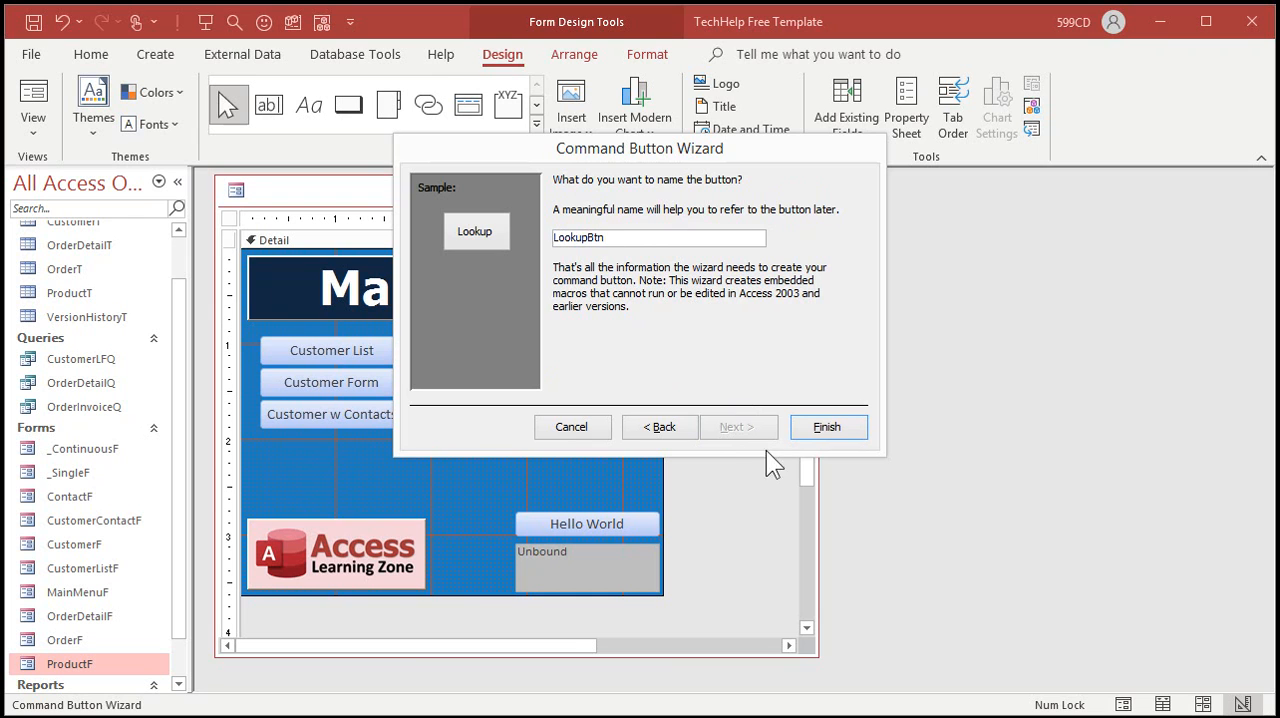
{"action": "left_click", "coordinate": [829, 430]}
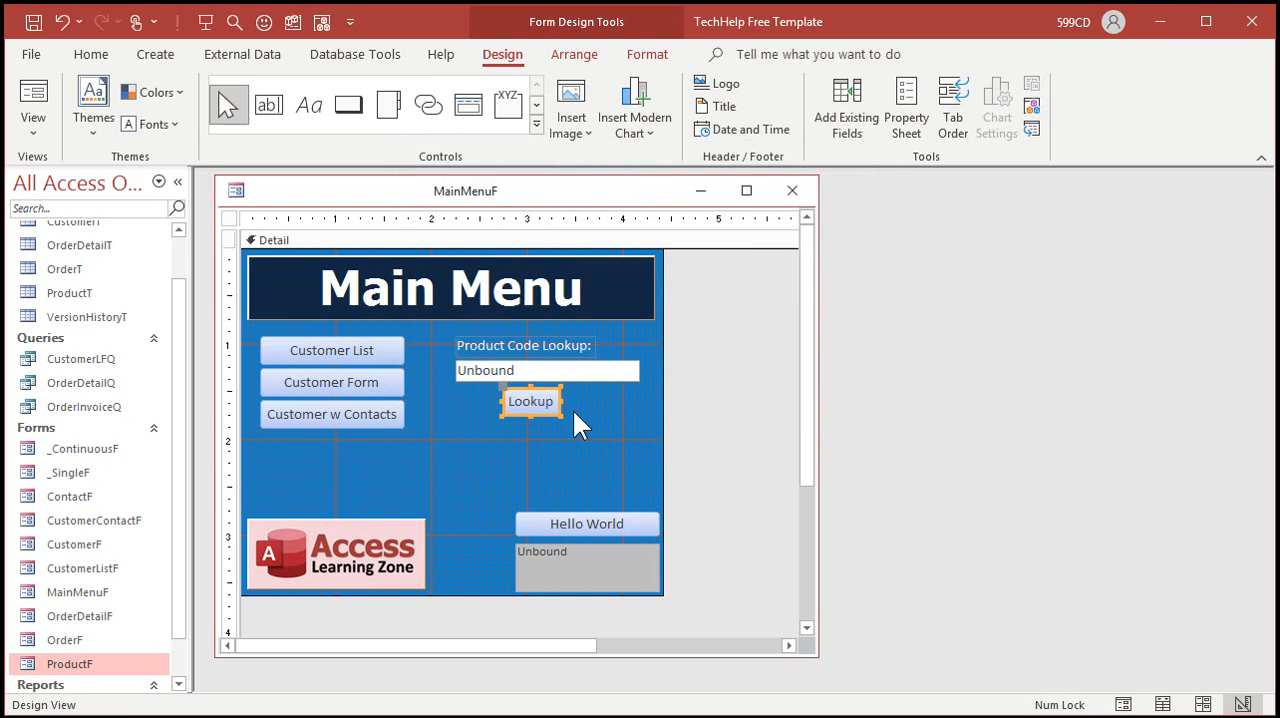
Step: Move the Lookup button directly beneath the text box, flush with its right edge, and close the main menu form
{"action": "left_click_drag", "start_coordinate": [546, 400], "coordinate": [626, 396]}
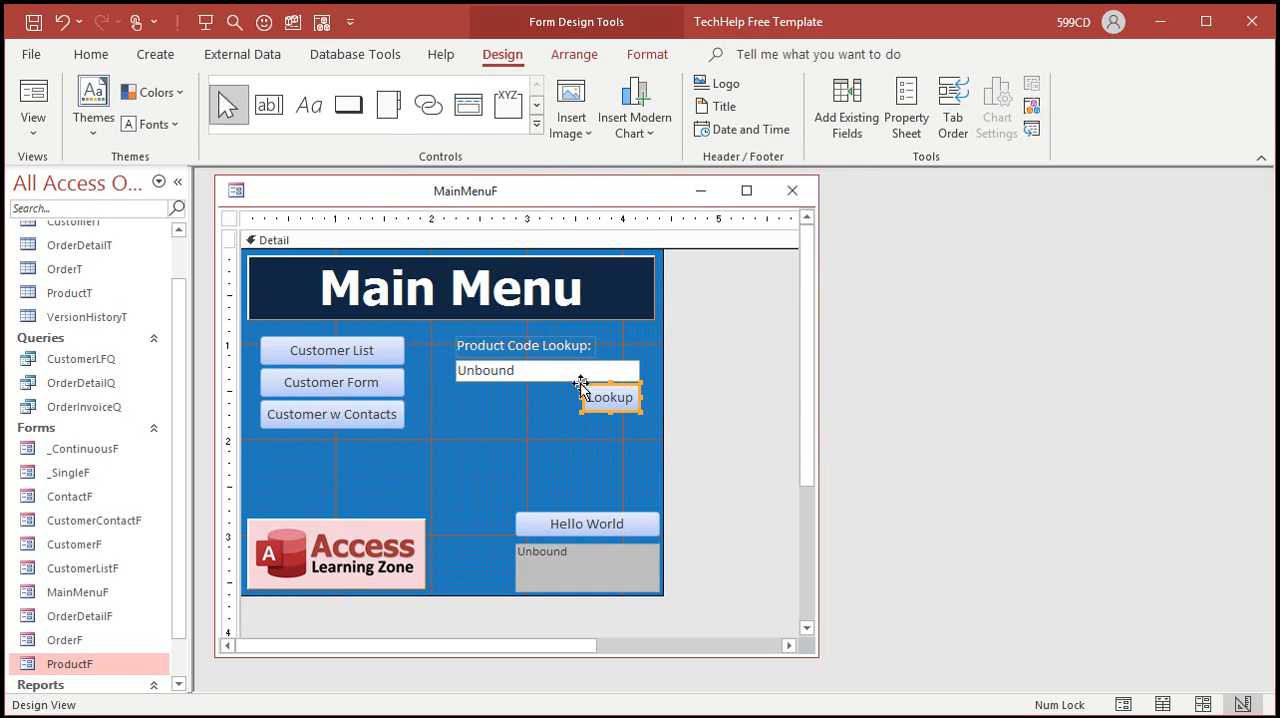
{"action": "left_click", "coordinate": [548, 441]}
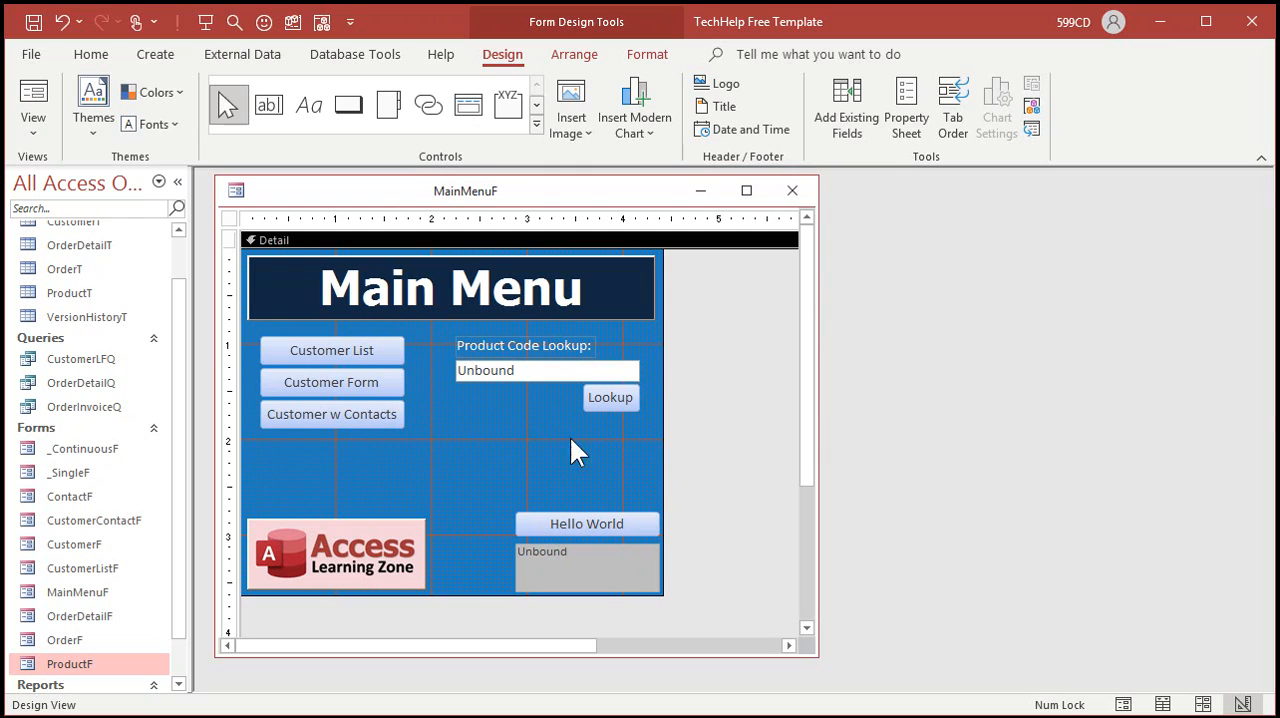
{"action": "left_click", "coordinate": [792, 190]}
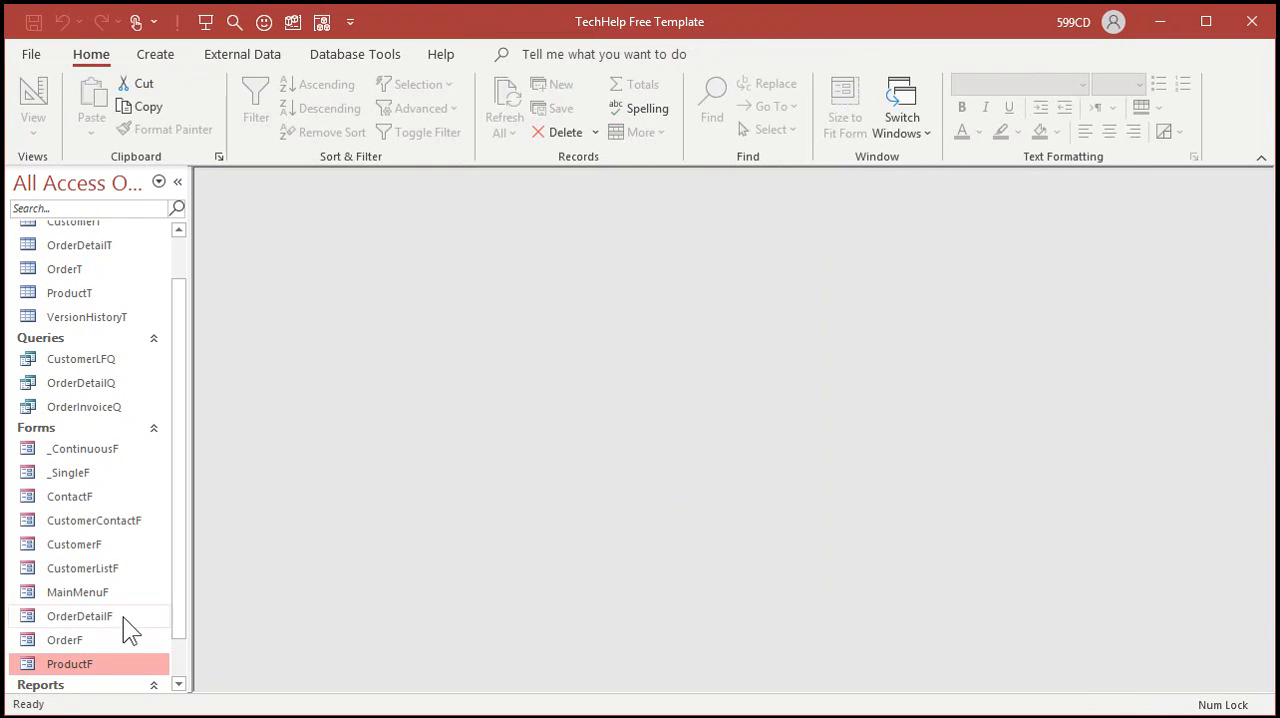
Step: Open ProductF, copy the first record's product code, and close the form
{"action": "double_click", "coordinate": [80, 668]}
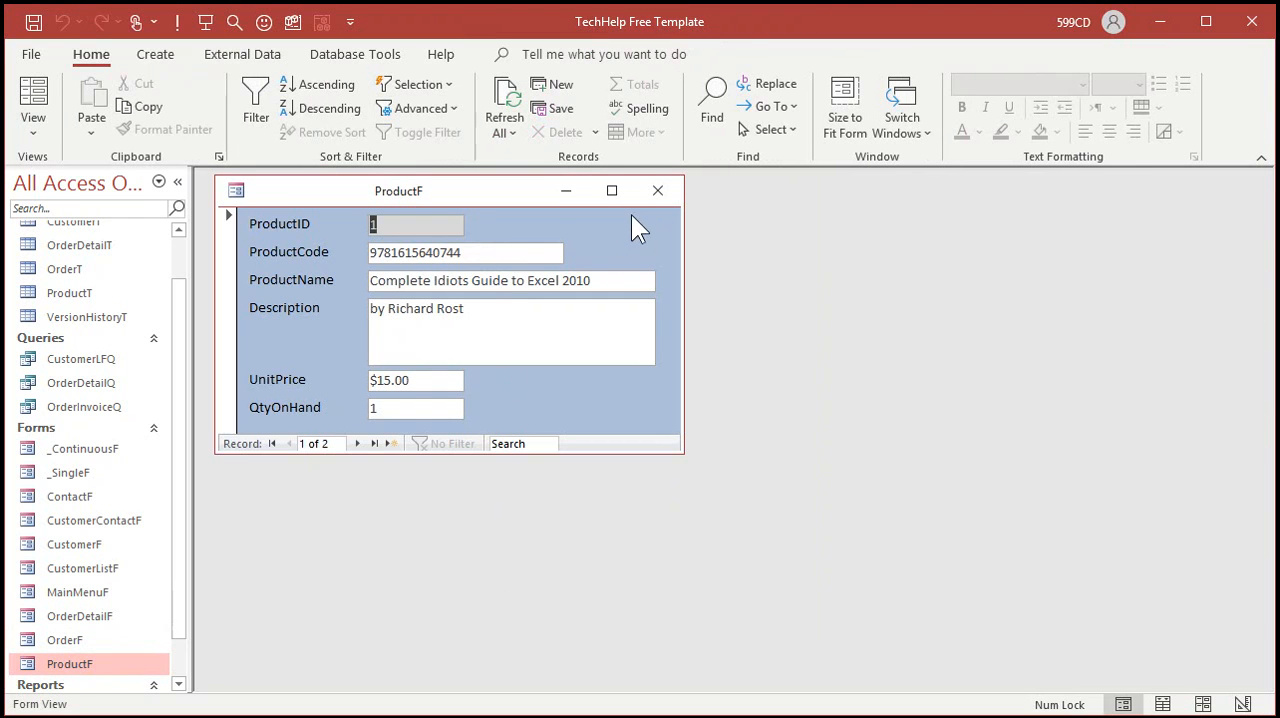
{"action": "left_click_drag", "start_coordinate": [489, 253], "coordinate": [298, 252]}
{"action": "key", "text": "ctrl+c"}
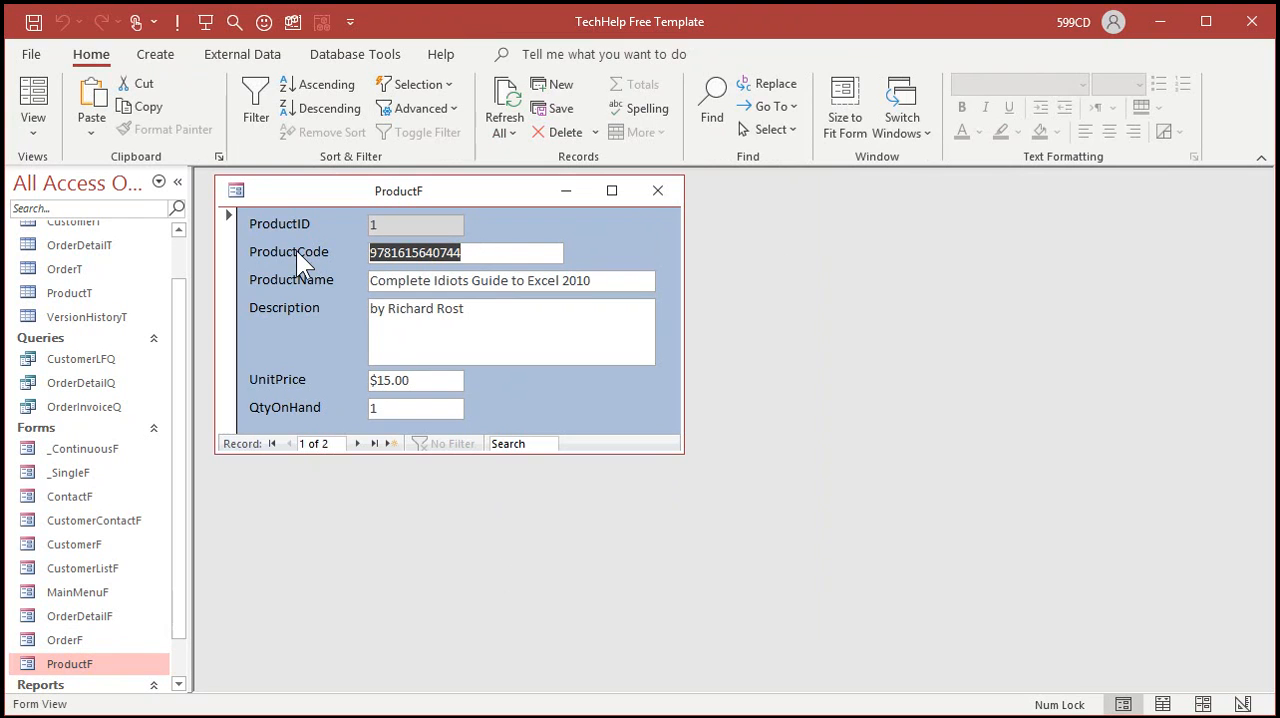
{"action": "left_click", "coordinate": [673, 184]}
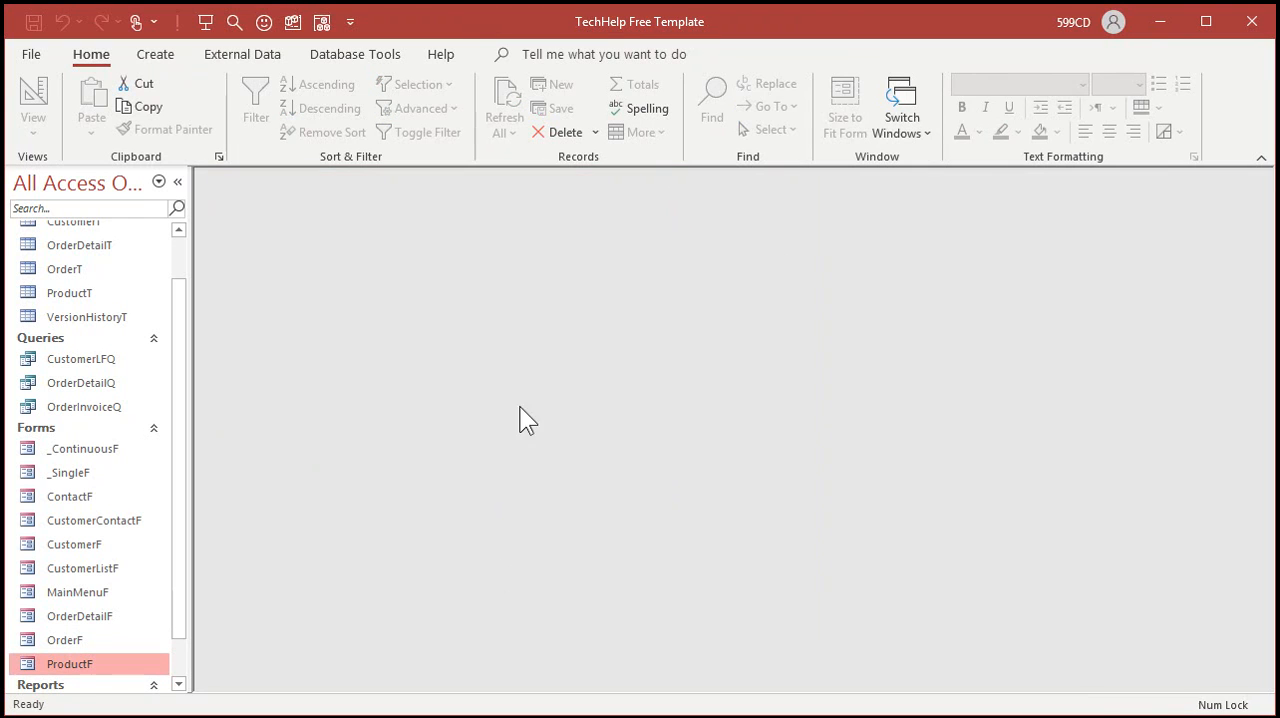
{"action": "double_click", "coordinate": [88, 592]}
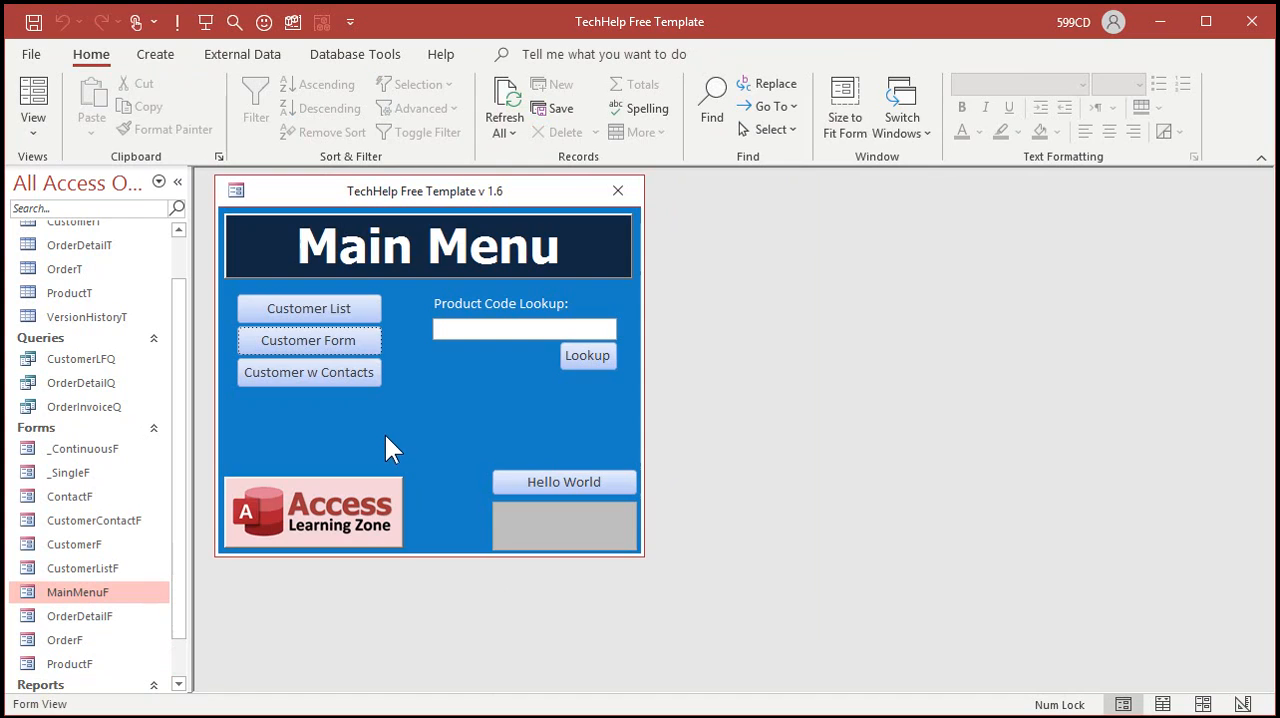
{"action": "left_click", "coordinate": [499, 330]}
{"action": "key", "text": "ctrl+v"}
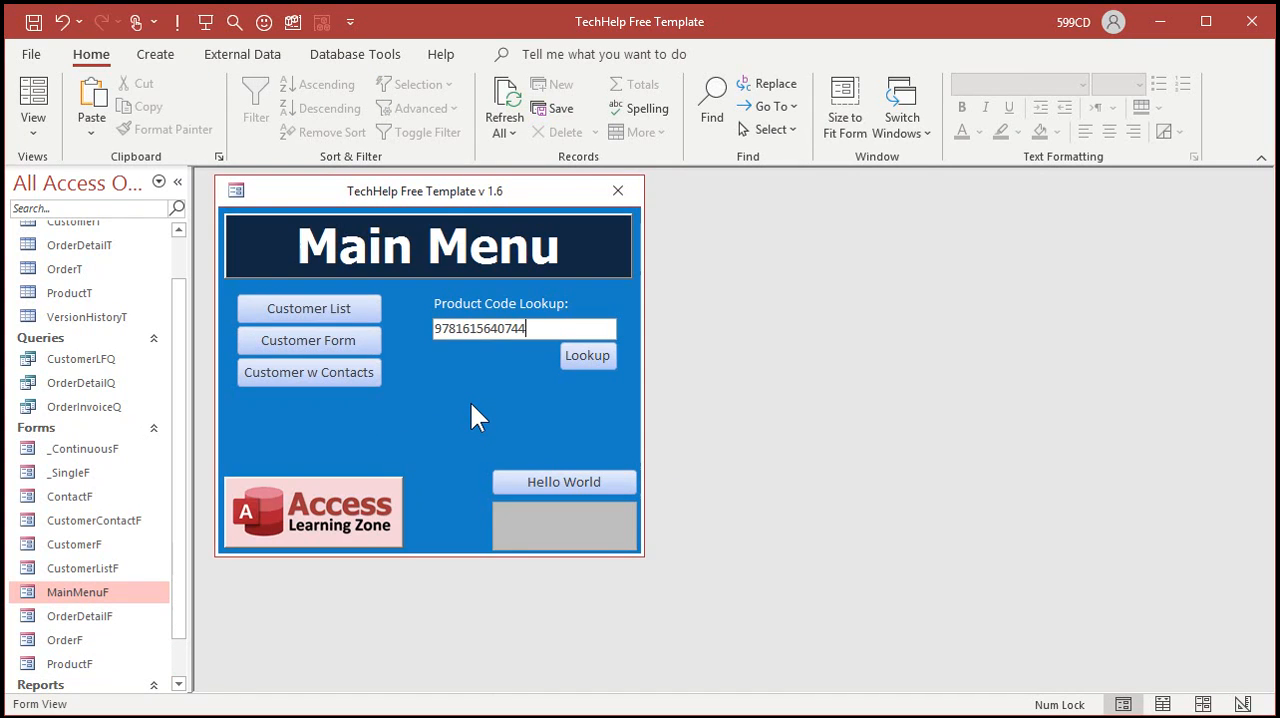
Step: Look up the entered product code and move the product form beside the main menu
{"action": "left_click", "coordinate": [603, 353]}
{"action": "left_click_drag", "start_coordinate": [505, 192], "coordinate": [915, 227]}
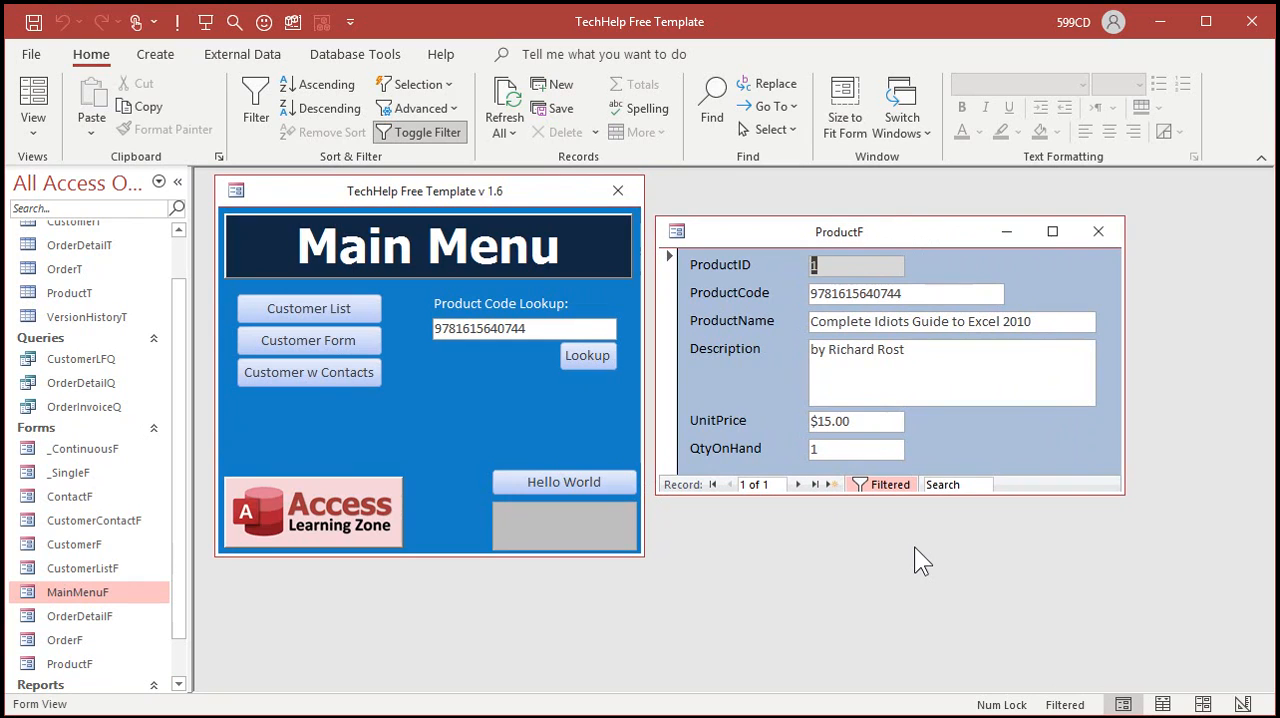
Step: Remove the product form's filter, copy the second record's product code, and close the form
{"action": "left_click", "coordinate": [886, 485]}
{"action": "left_click", "coordinate": [798, 485]}
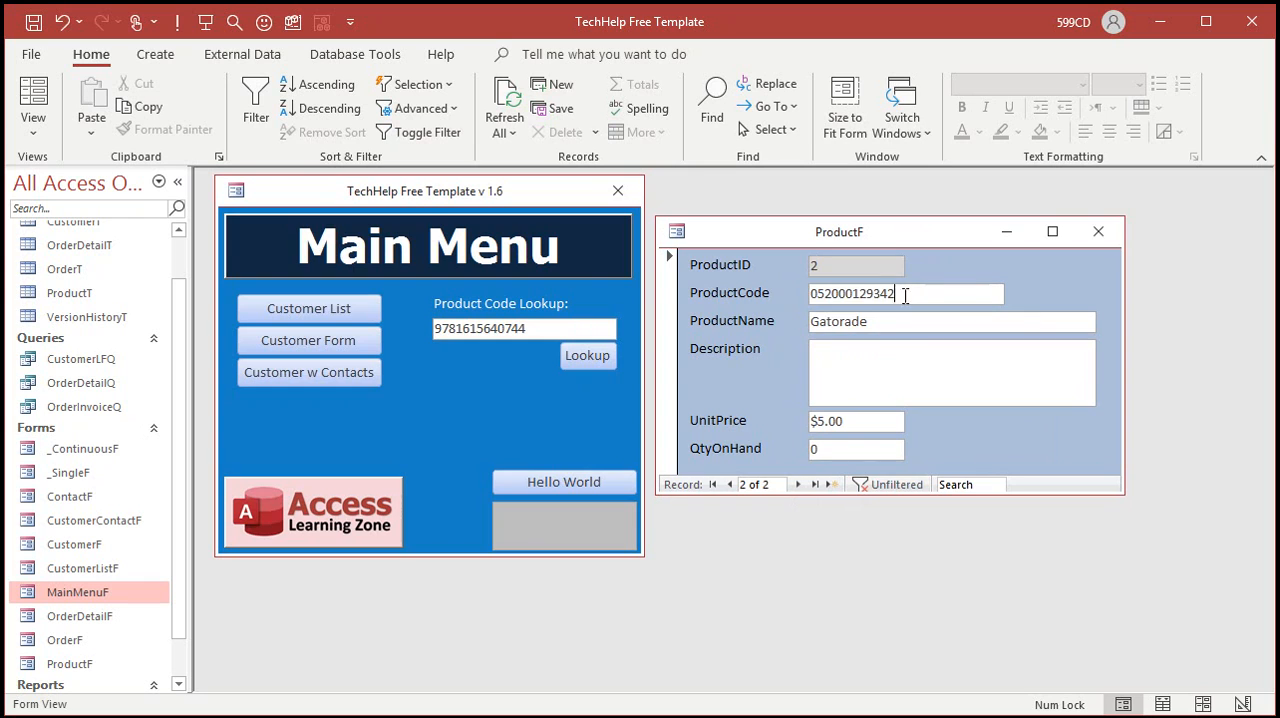
{"action": "left_click_drag", "start_coordinate": [905, 295], "coordinate": [770, 298]}
{"action": "key", "text": "ctrl+c"}
{"action": "left_click", "coordinate": [1098, 231]}
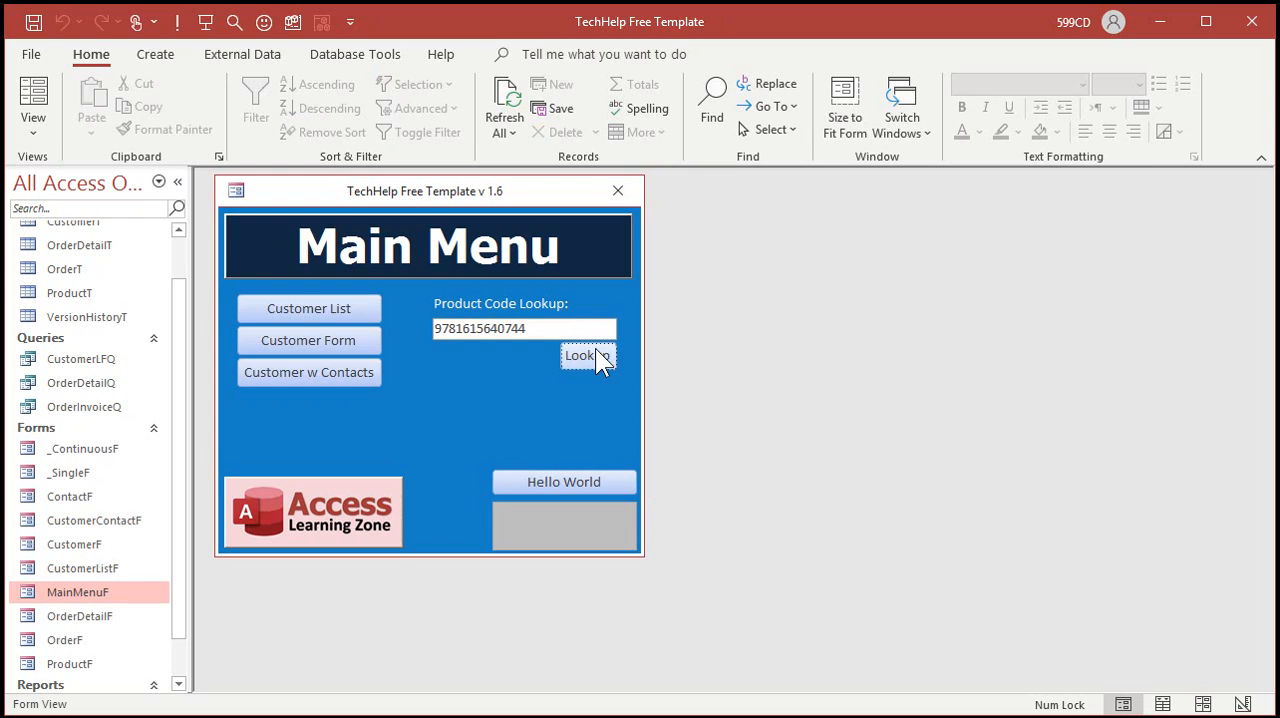
{"action": "double_click", "coordinate": [485, 329]}
{"action": "key", "text": "ctrl+v"}
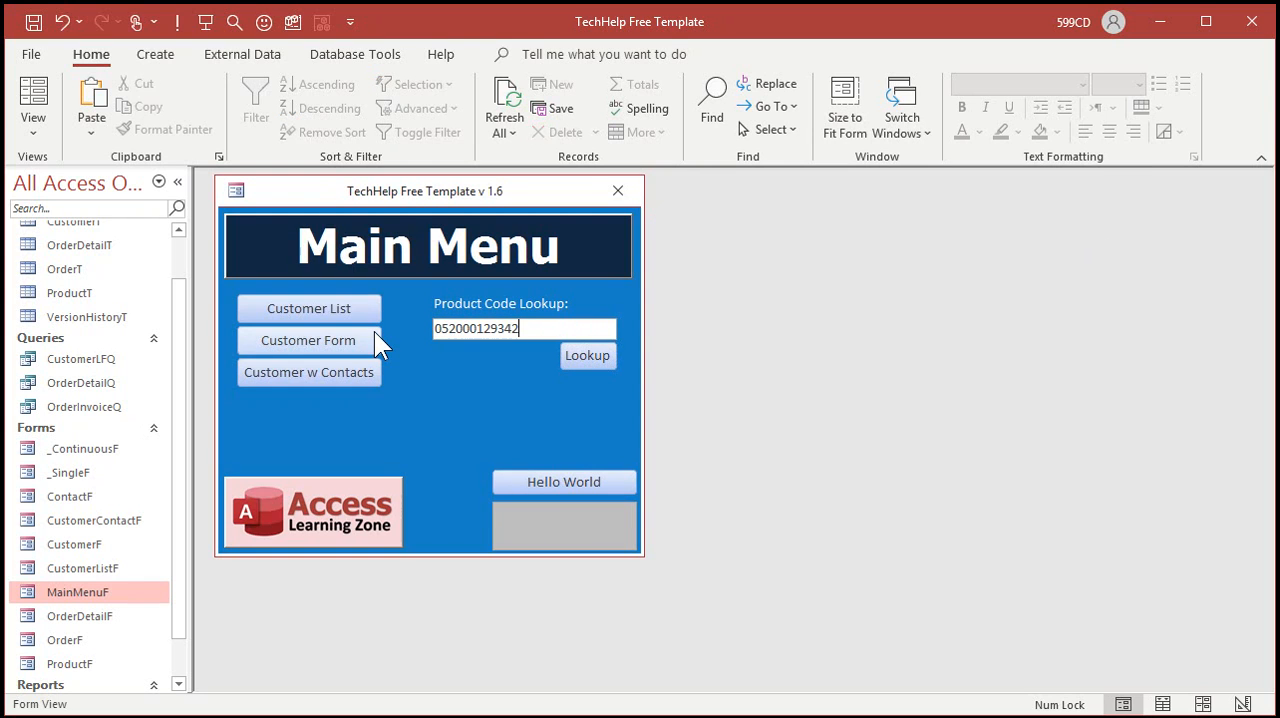
{"action": "left_click", "coordinate": [585, 356]}
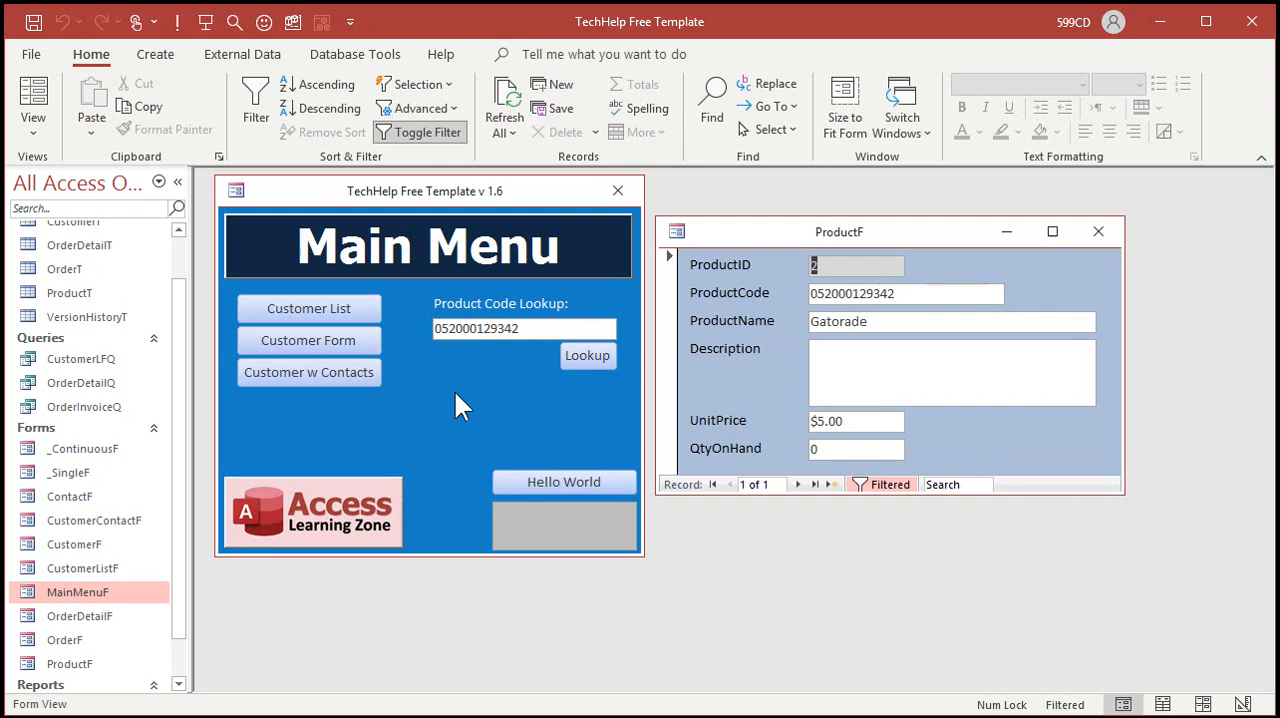
{"action": "left_click", "coordinate": [1098, 231]}
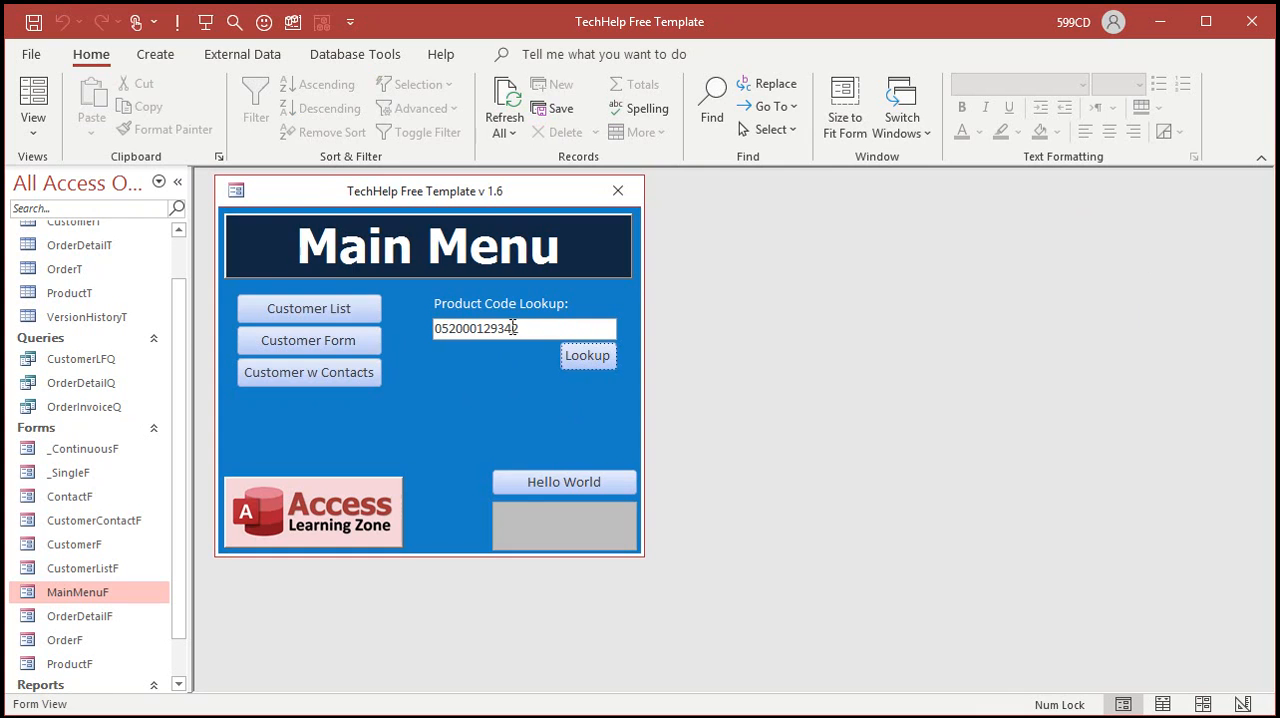
Step: In the main menu form's design, set the Lookup button's Default property to Yes and close the form
{"action": "right_click", "coordinate": [505, 378]}
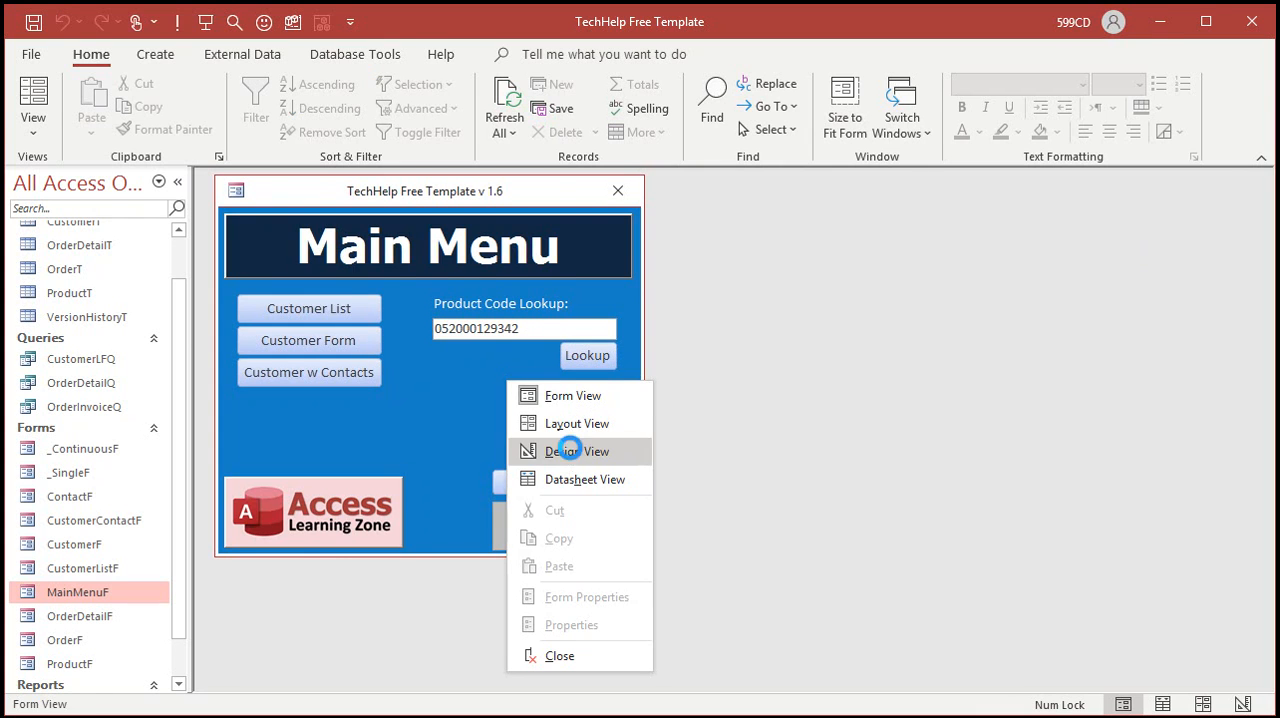
{"action": "left_click", "coordinate": [571, 449]}
{"action": "double_click", "coordinate": [602, 397]}
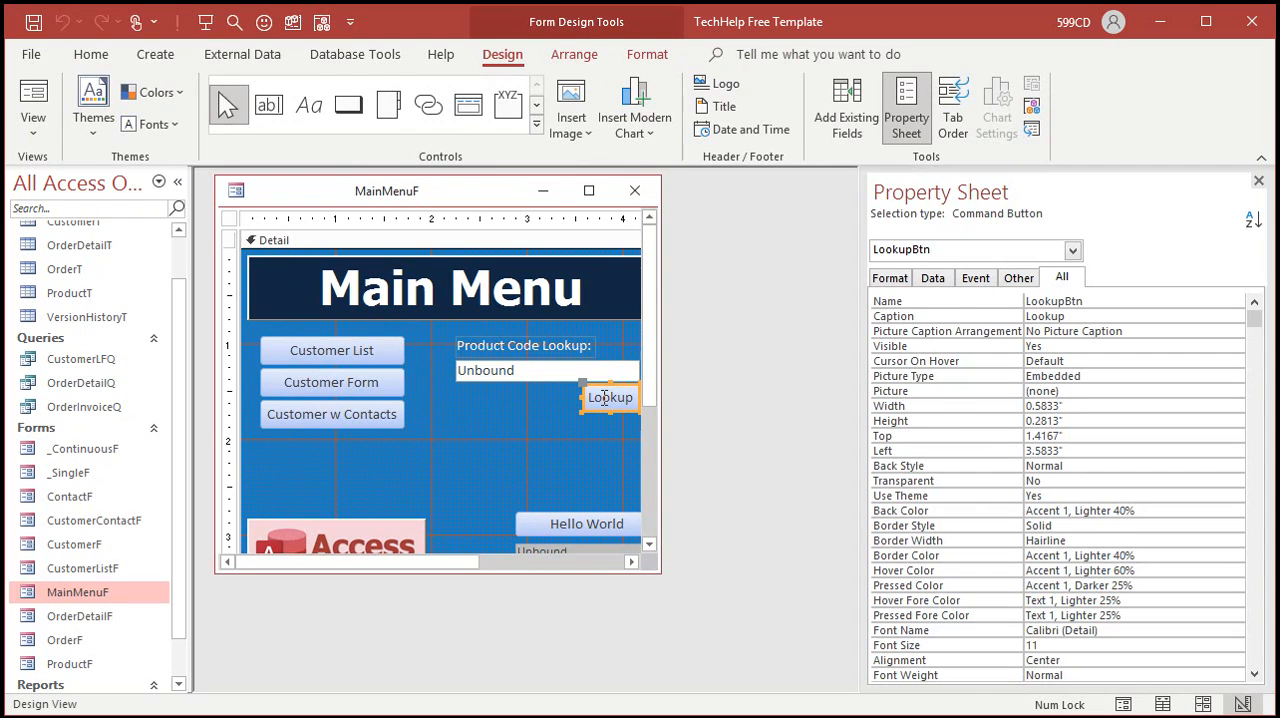
{"action": "left_click", "coordinate": [1019, 279]}
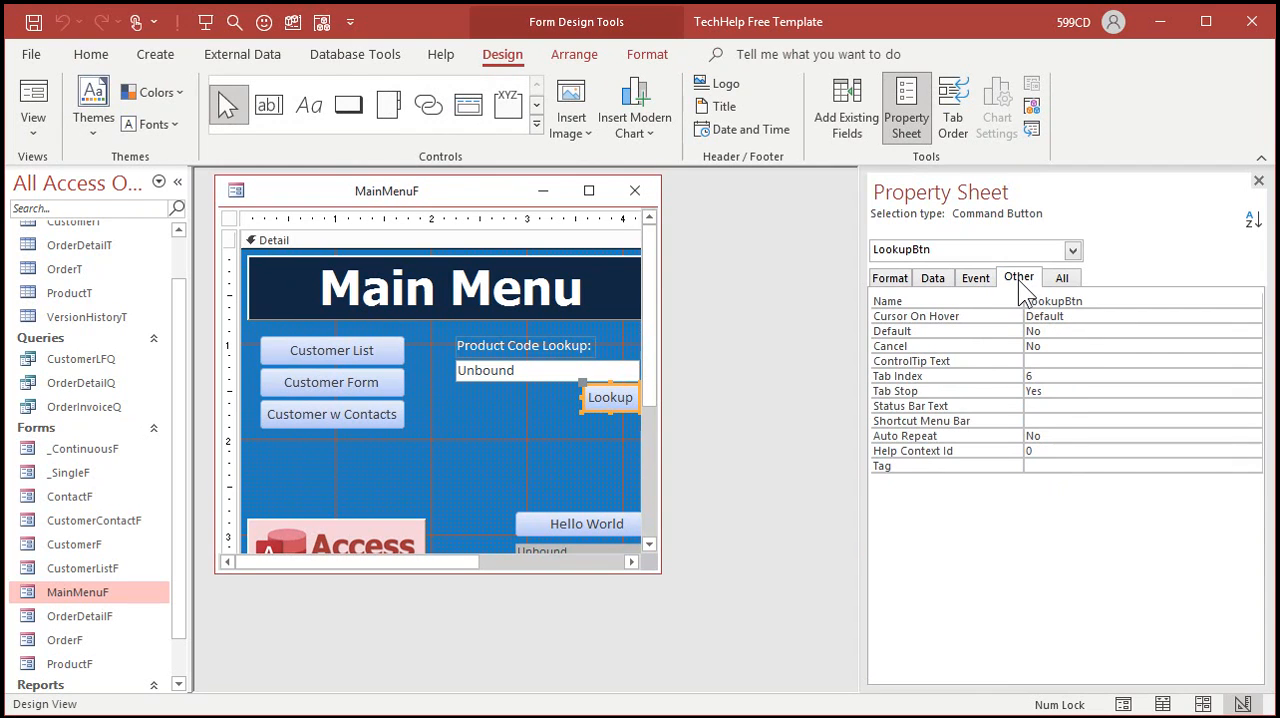
{"action": "double_click", "coordinate": [1055, 332]}
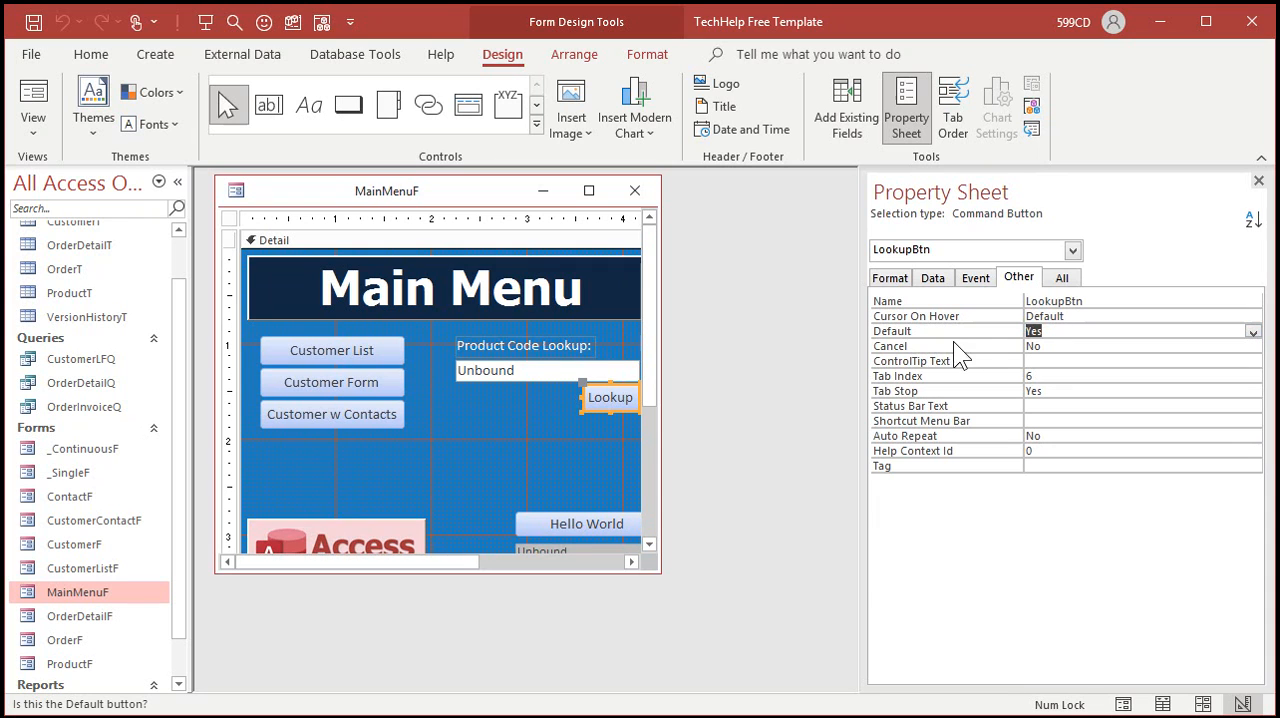
{"action": "left_click", "coordinate": [1258, 180]}
{"action": "left_click", "coordinate": [634, 190]}
{"action": "left_click", "coordinate": [604, 393]}
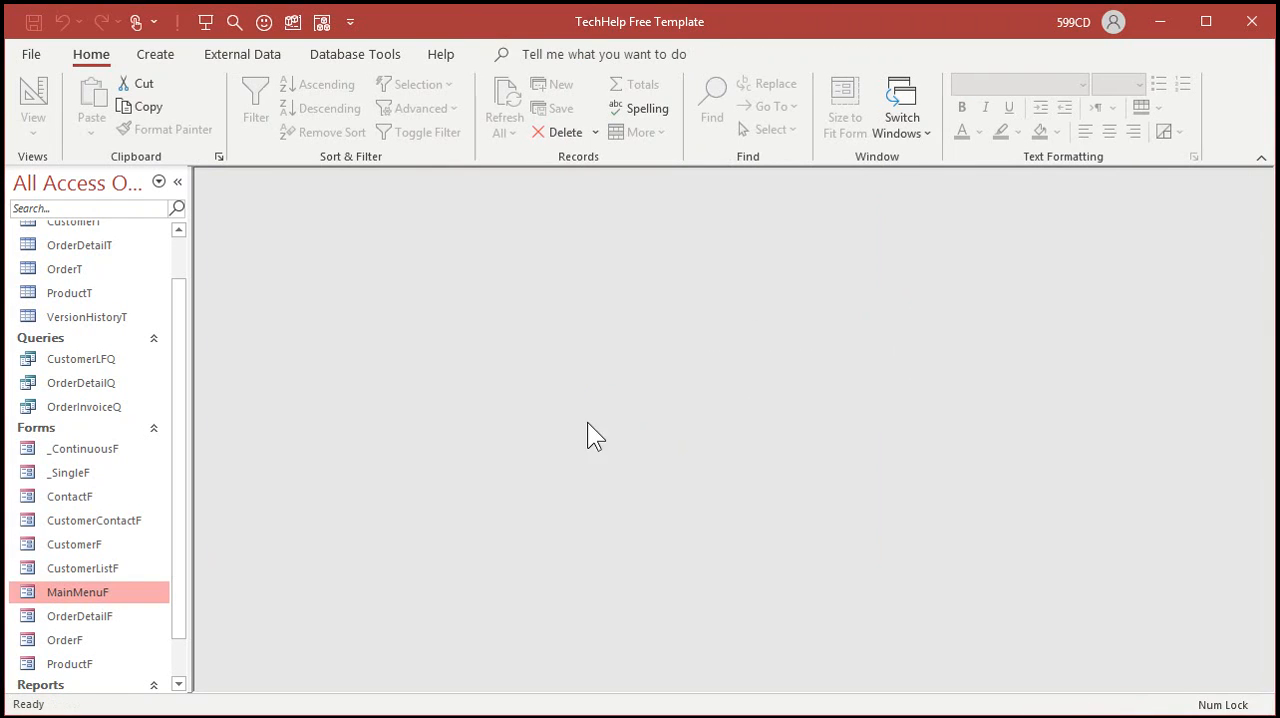
{"action": "double_click", "coordinate": [67, 592]}
{"action": "left_click", "coordinate": [480, 329]}
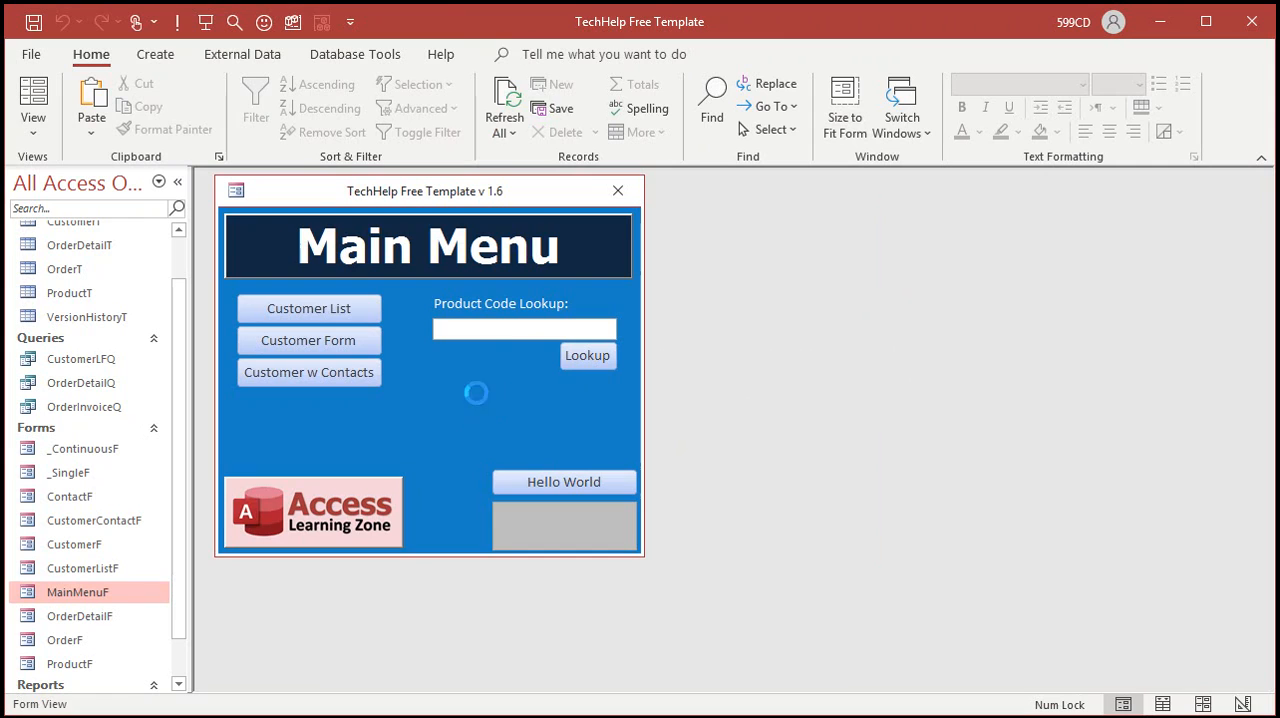
{"action": "type", "text": "052000129342"}
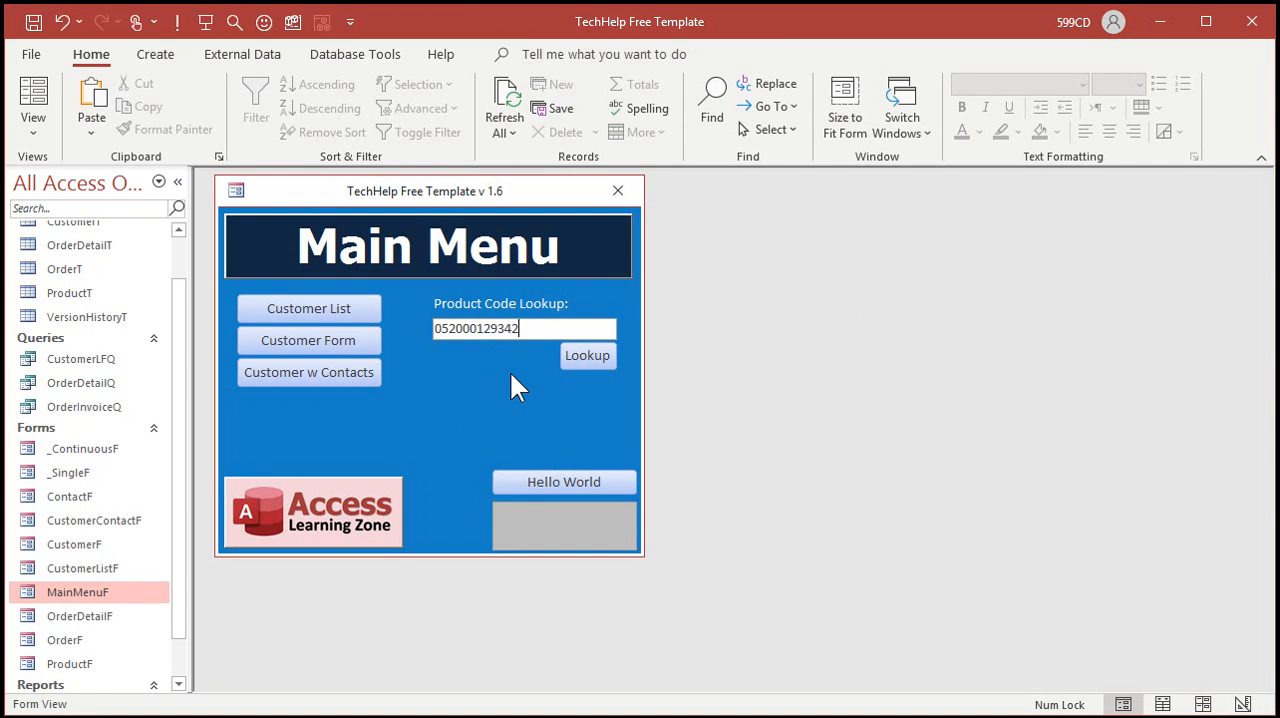
{"action": "key", "text": "Return"}
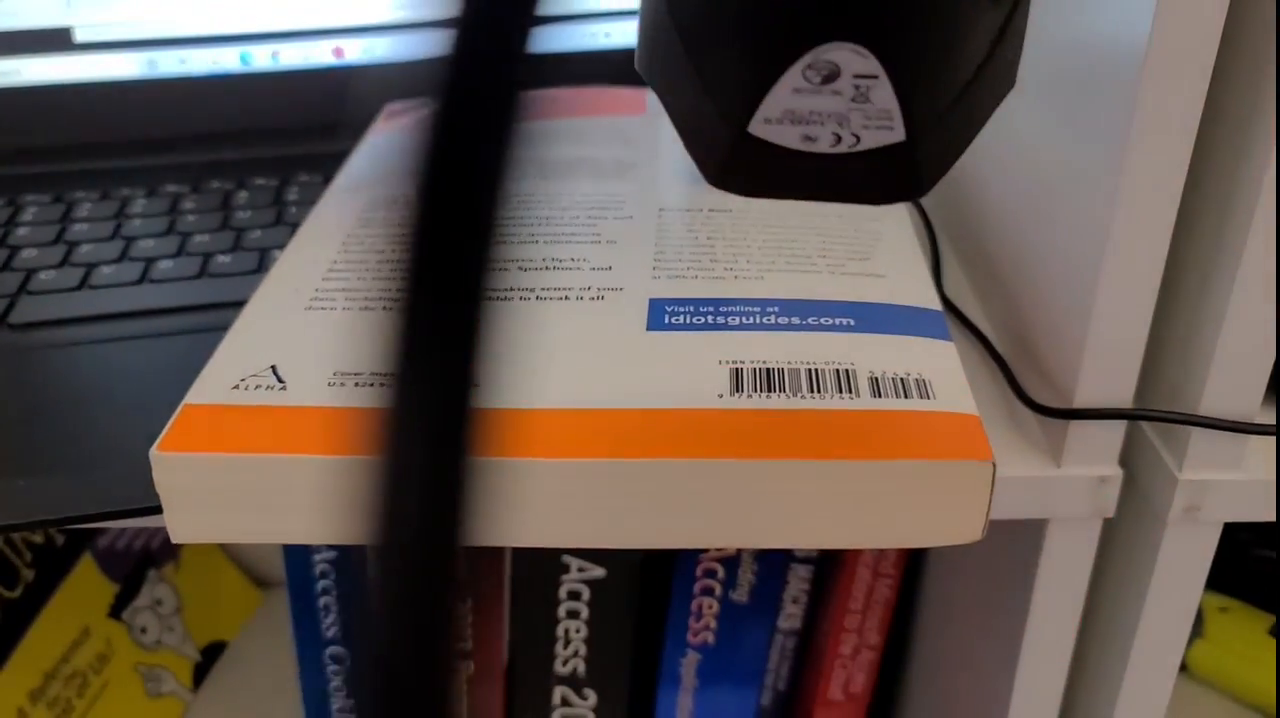
{"action": "type", "text": "9781615640744"}
{"action": "key", "text": "Return"}
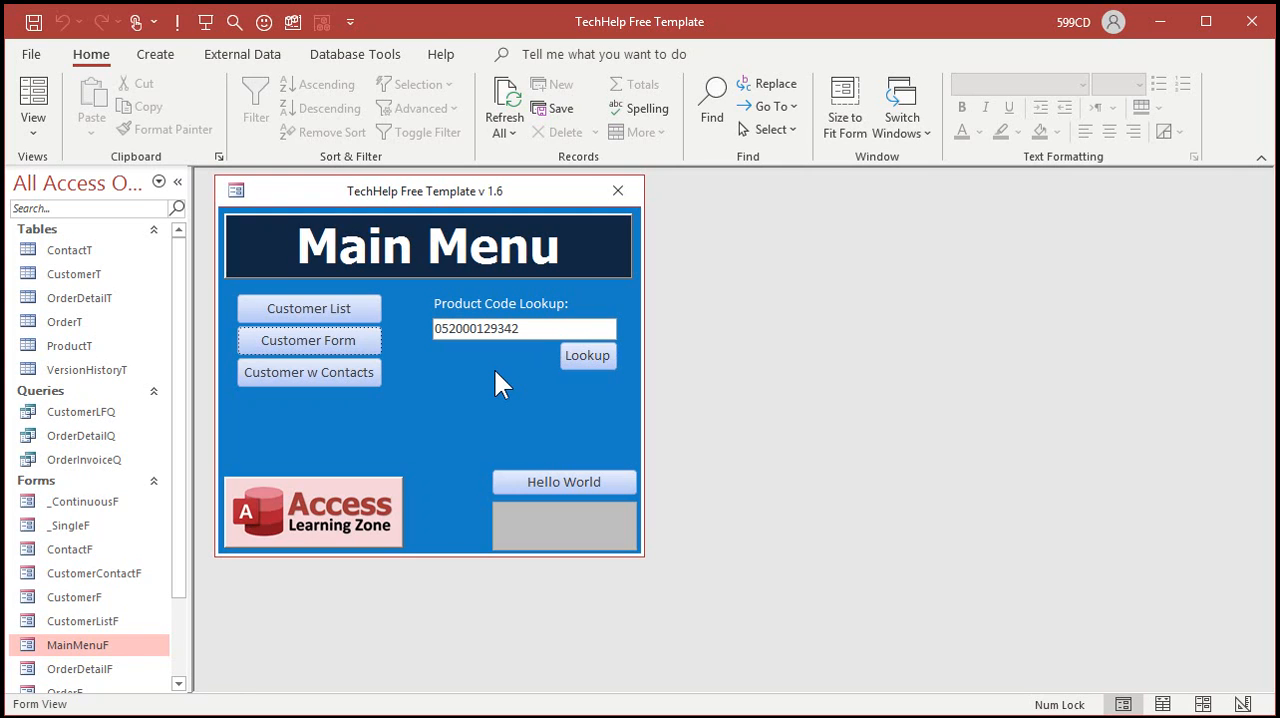
Step: Open the customer form from the main menu and display the first customer's orders
{"action": "left_click", "coordinate": [345, 342]}
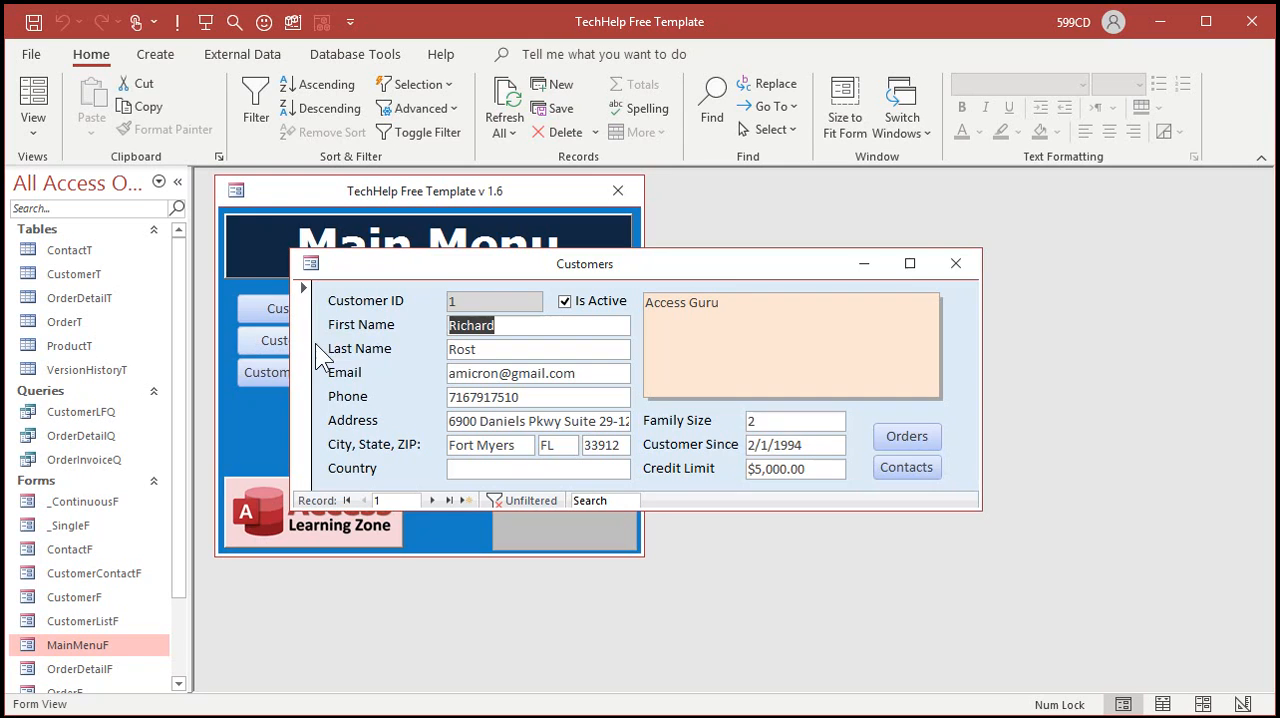
{"action": "left_click", "coordinate": [935, 440]}
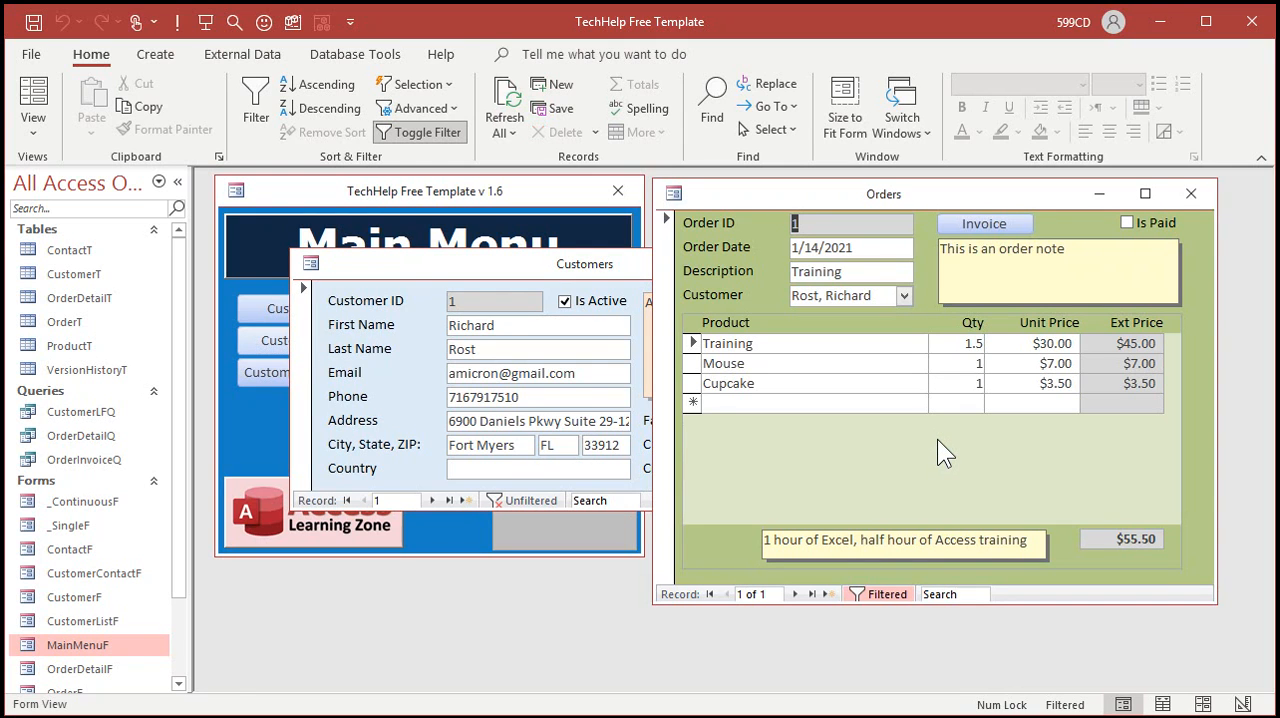